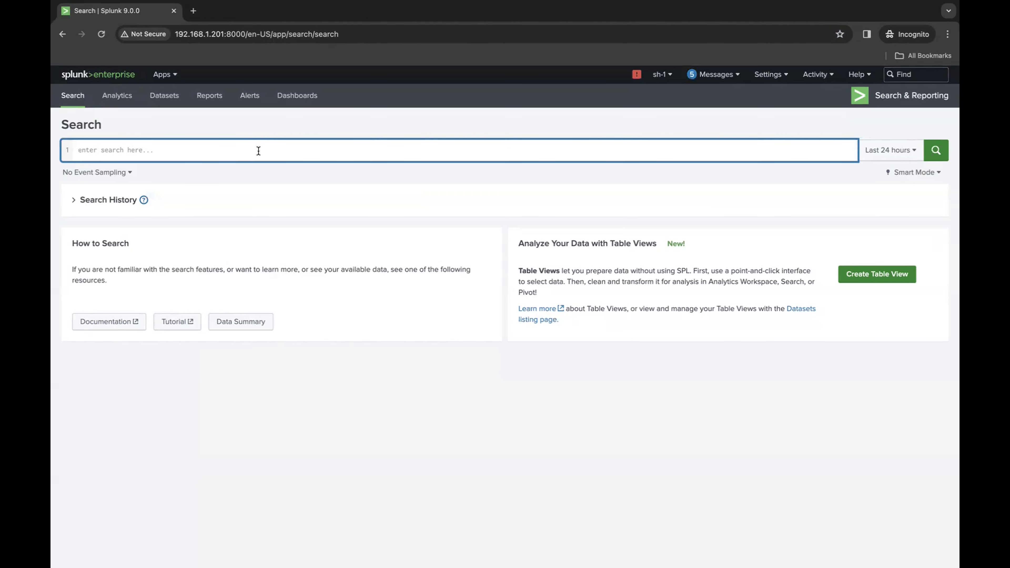
Search for index=web with the time range set to All time.
{"action": "type", "text": "inswx"}
{"action": "type", "text": "index=w"}
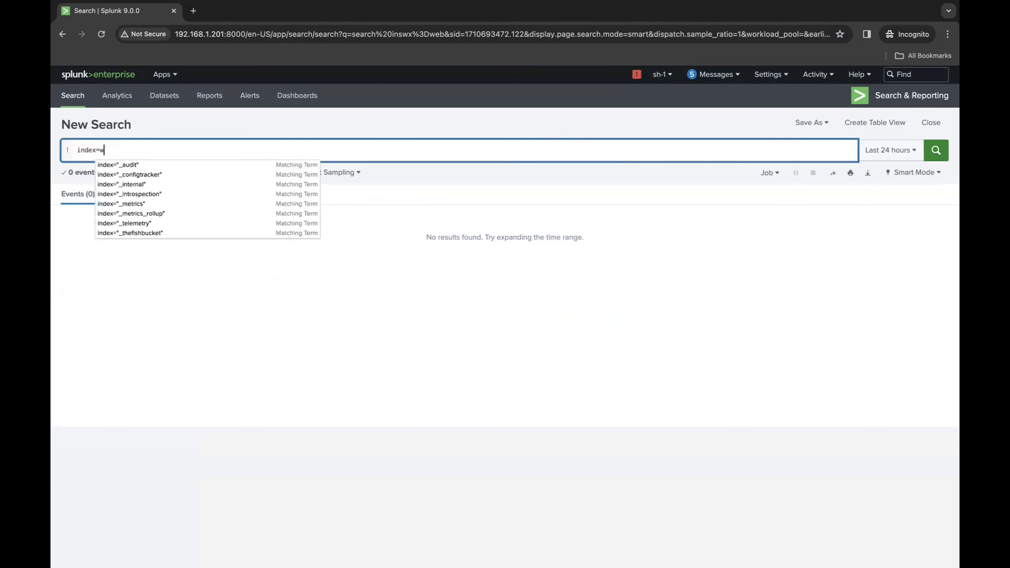
{"action": "type", "text": "eb"}
{"action": "key", "text": "Return"}
{"action": "left_click", "coordinate": [891, 150]}
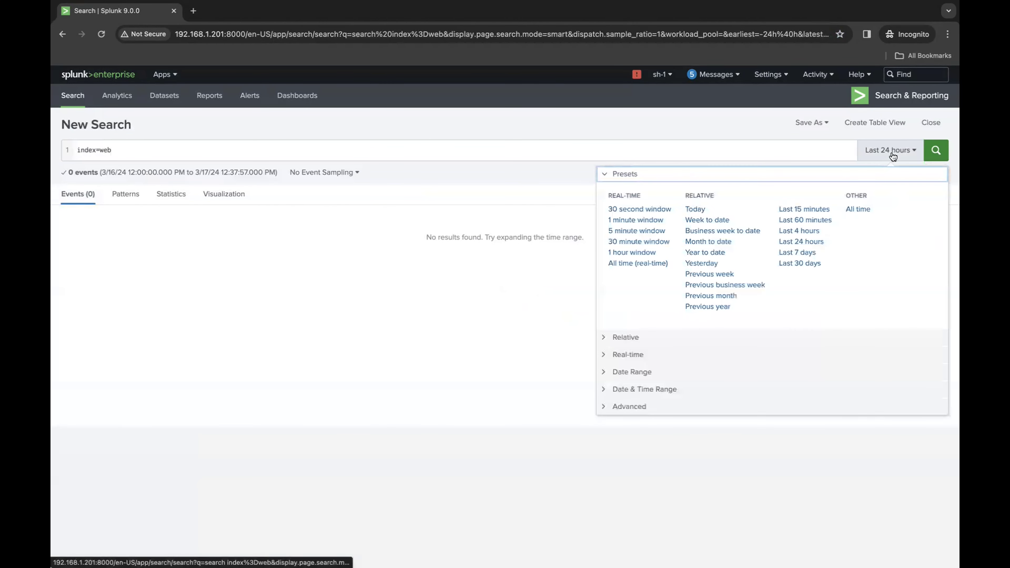
{"action": "left_click", "coordinate": [858, 210]}
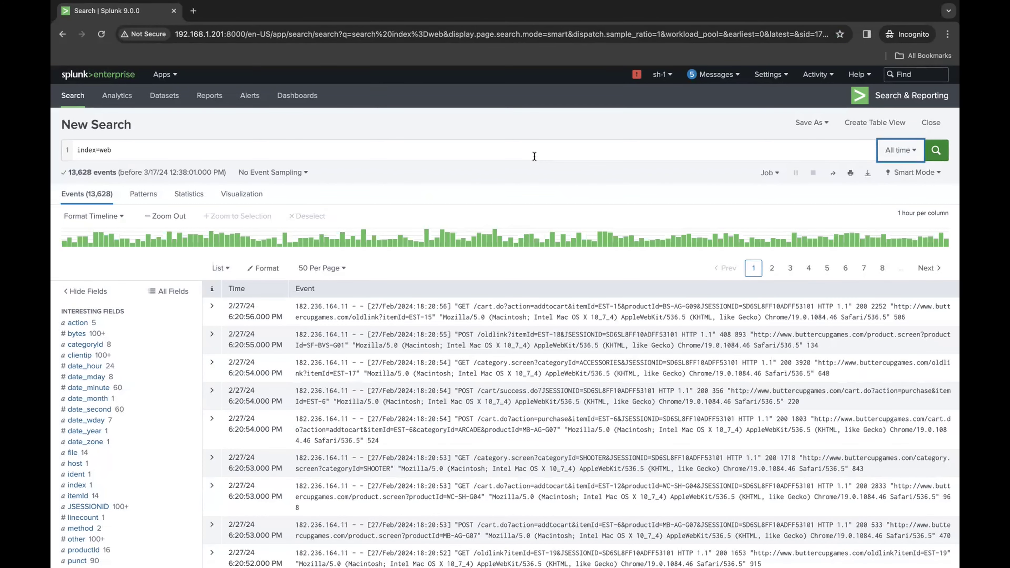
View the value breakdown of the action field in the search results.
{"action": "left_click", "coordinate": [534, 156]}
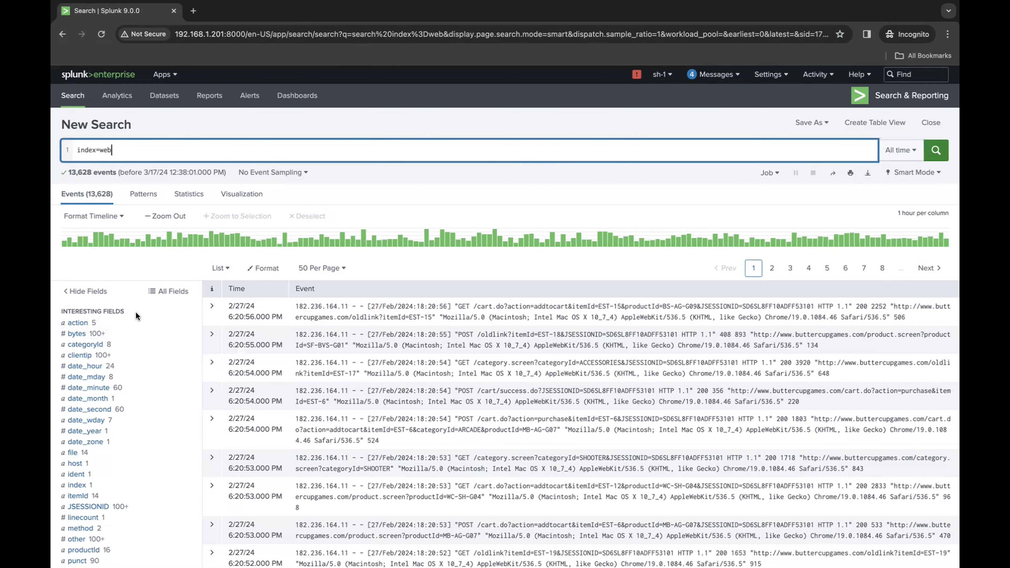
{"action": "left_click", "coordinate": [134, 321]}
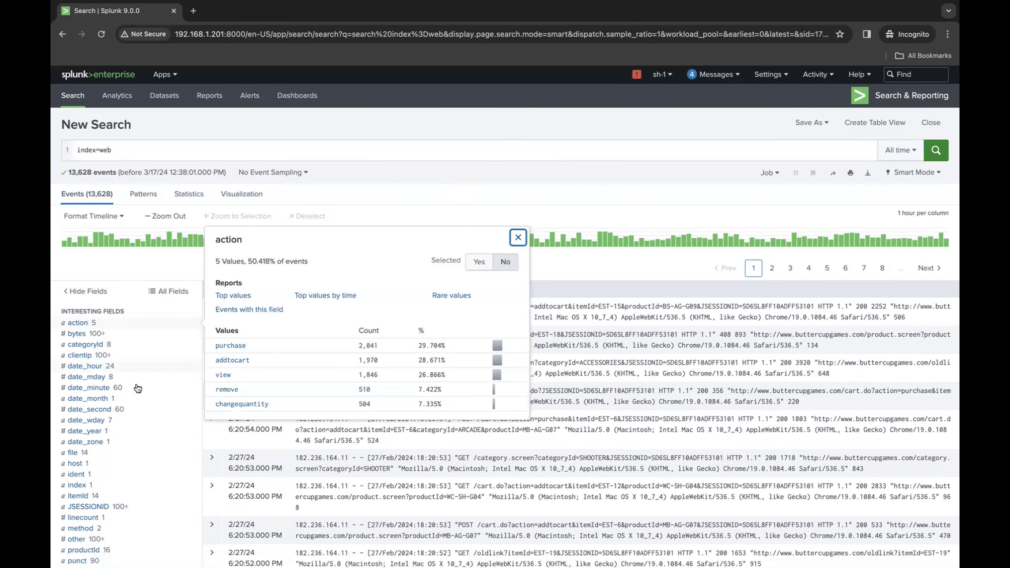
Filter the full list of extracted fields by "ca" and select the categoryId field's name.
{"action": "scroll", "coordinate": [137, 388], "scroll_direction": "down", "scroll_amount": 6}
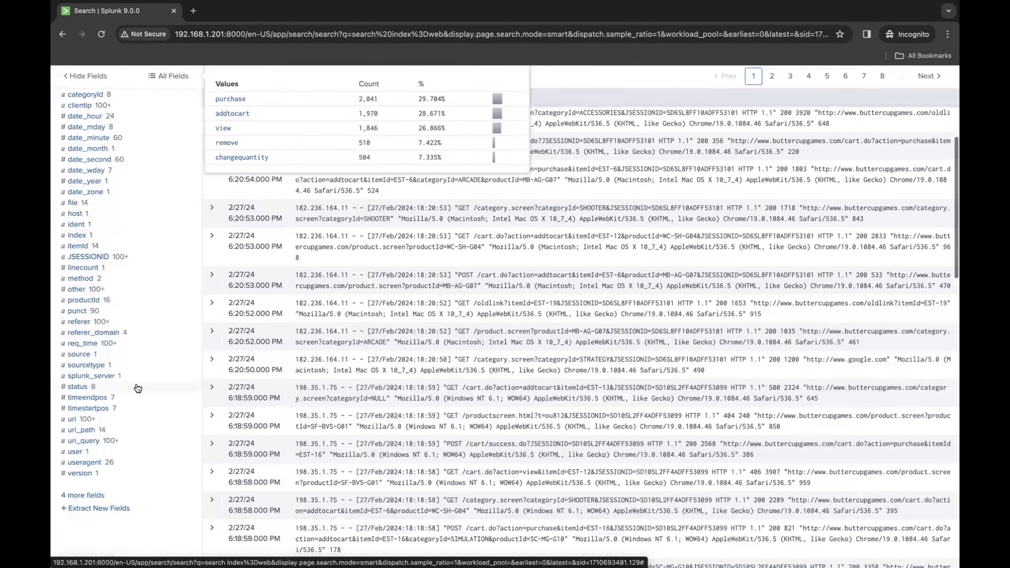
{"action": "left_click", "coordinate": [90, 462]}
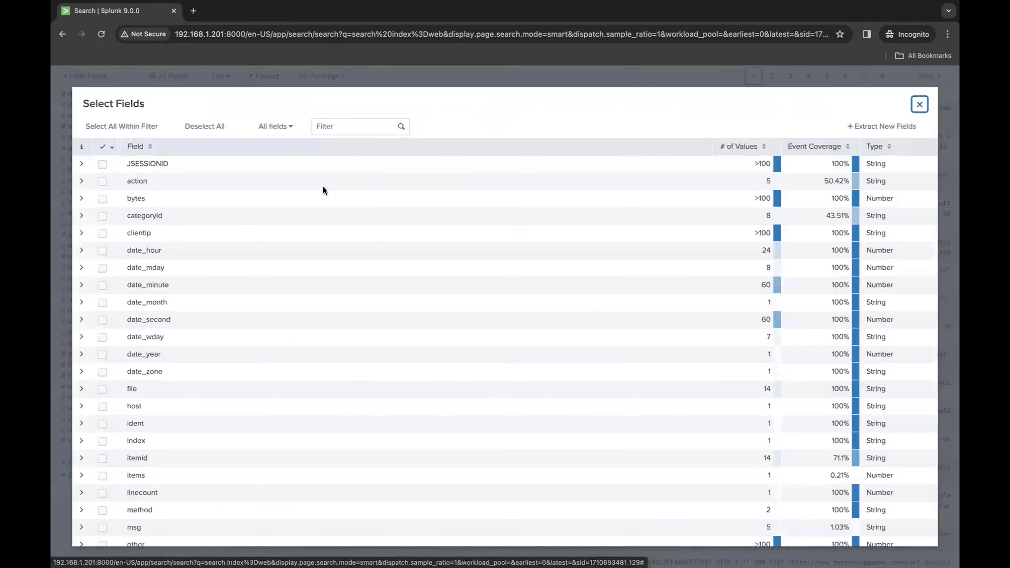
{"action": "left_click", "coordinate": [345, 125]}
{"action": "type", "text": "cato"}
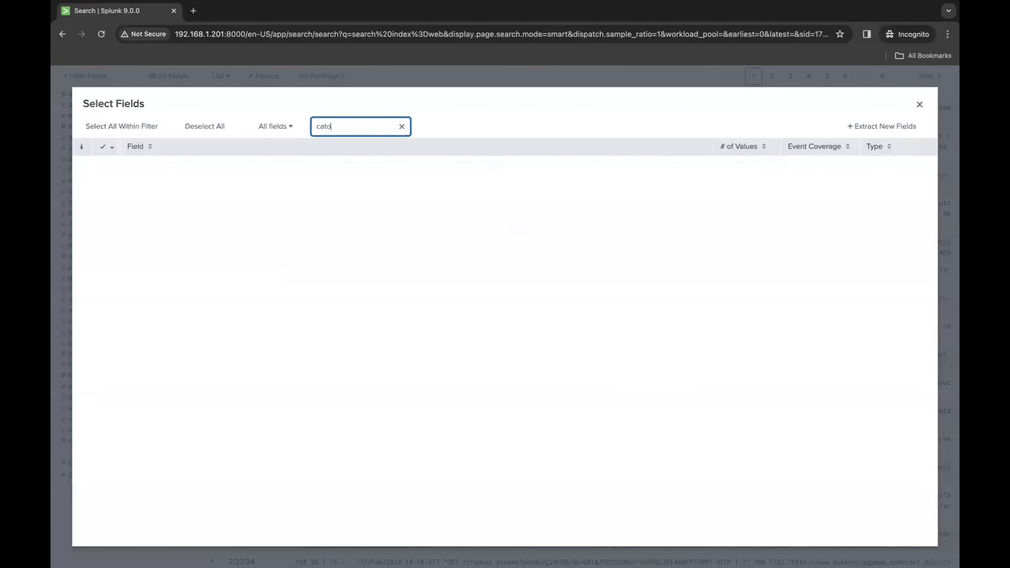
{"action": "key", "text": "BackSpace"}
{"action": "key", "text": "BackSpace"}
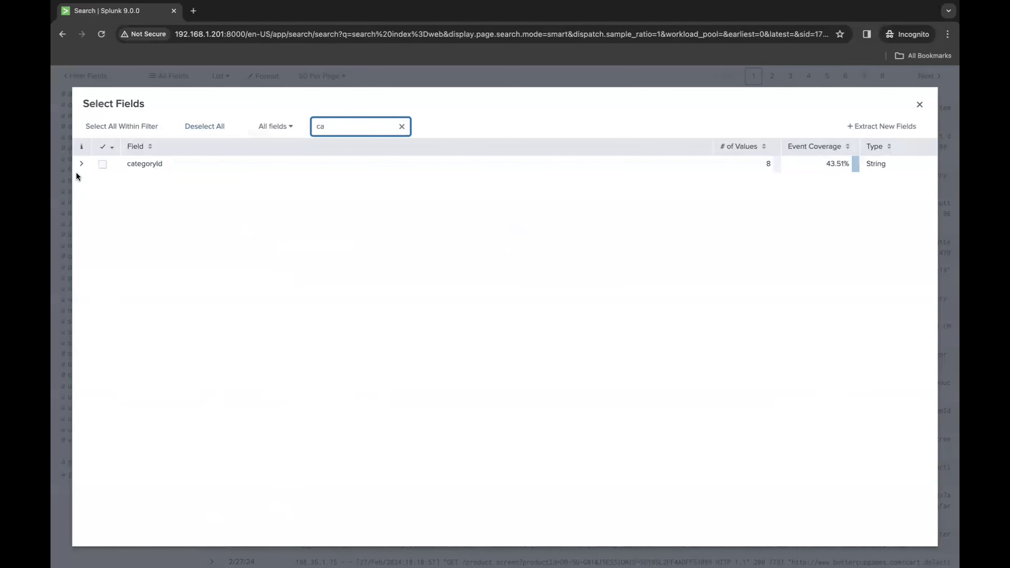
{"action": "left_click_drag", "start_coordinate": [163, 165], "coordinate": [119, 165]}
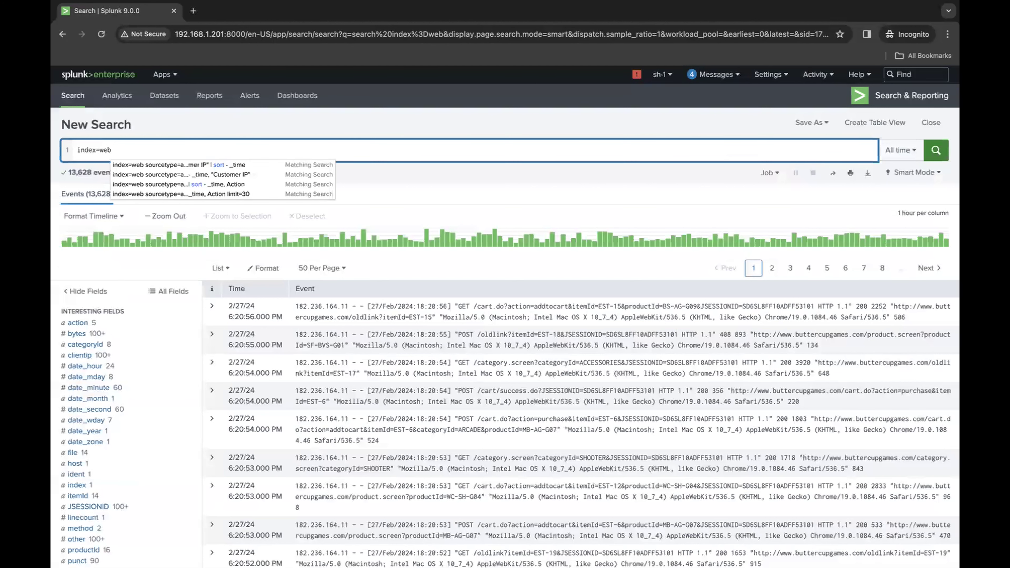
Add a top command on categoryId as a second line of the query and run the search.
{"action": "type", "text": "| "}
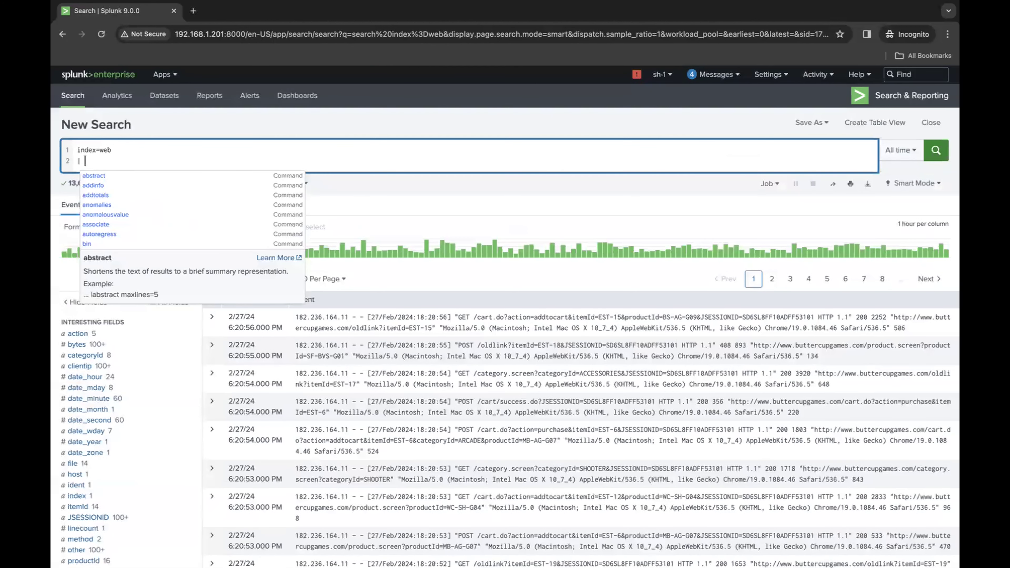
{"action": "type", "text": "top"}
{"action": "key", "text": "Tab"}
{"action": "type", "text": "categoryId"}
{"action": "key", "text": "Return"}
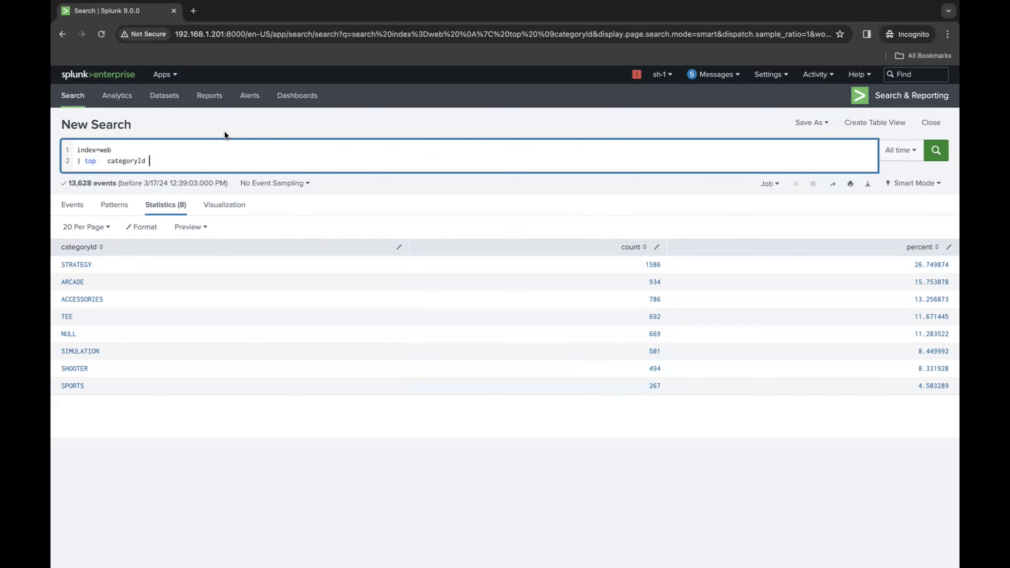
Add limit=20 to the top categoryId command and rerun the search.
{"action": "type", "text": "li"}
{"action": "key", "text": "BackSpace"}
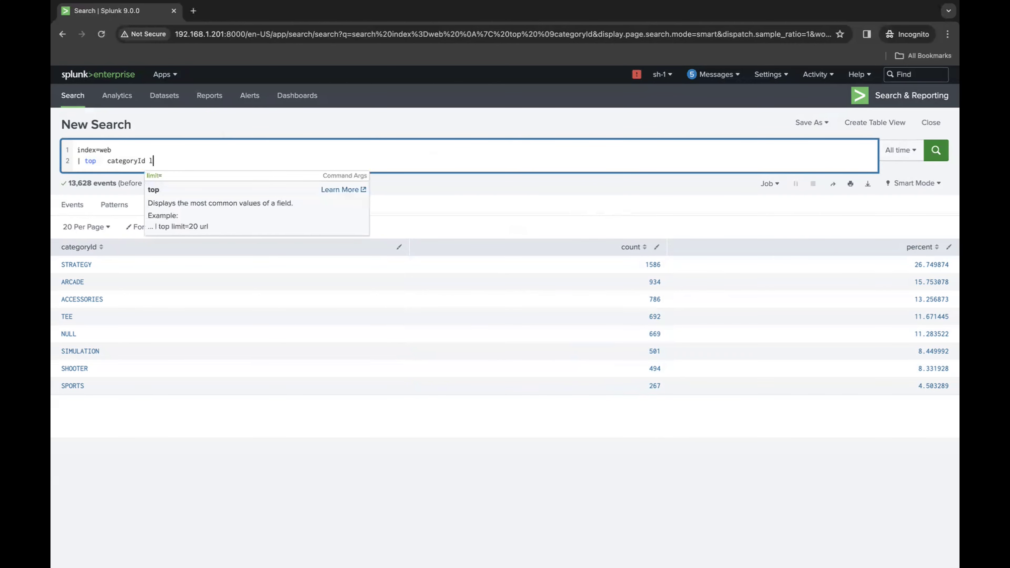
{"action": "key", "text": "Down"}
{"action": "key", "text": "Return"}
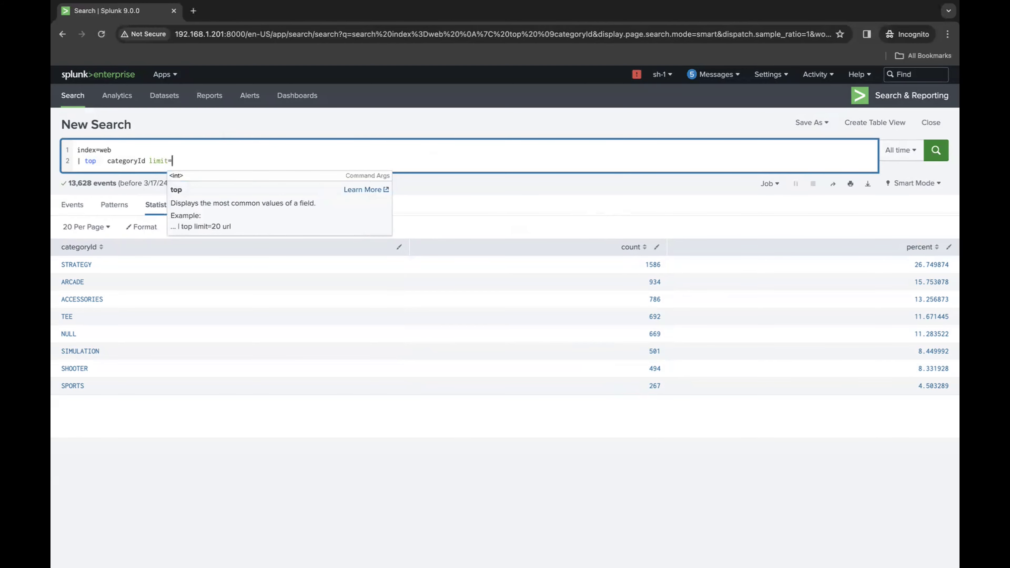
{"action": "type", "text": "20"}
{"action": "key", "text": "Return"}
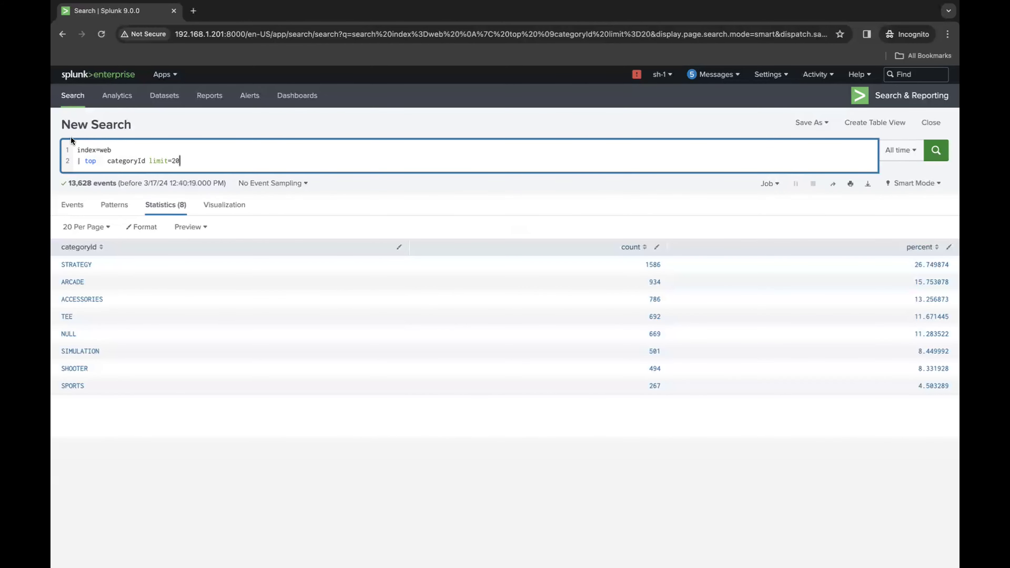
Change the top command's limit to 2 and rerun the search.
{"action": "left_click_drag", "start_coordinate": [149, 161], "coordinate": [180, 162]}
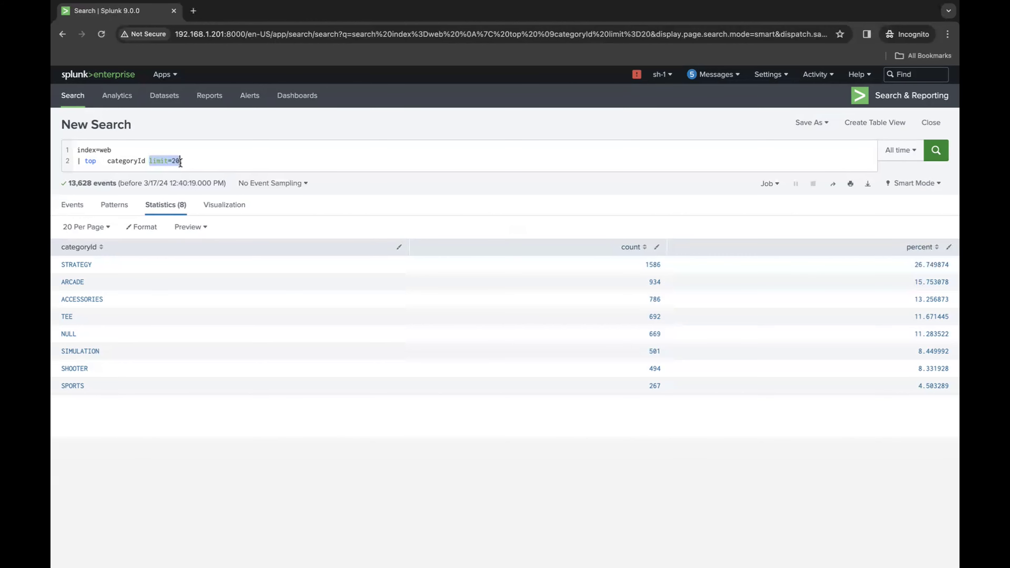
{"action": "left_click", "coordinate": [181, 163]}
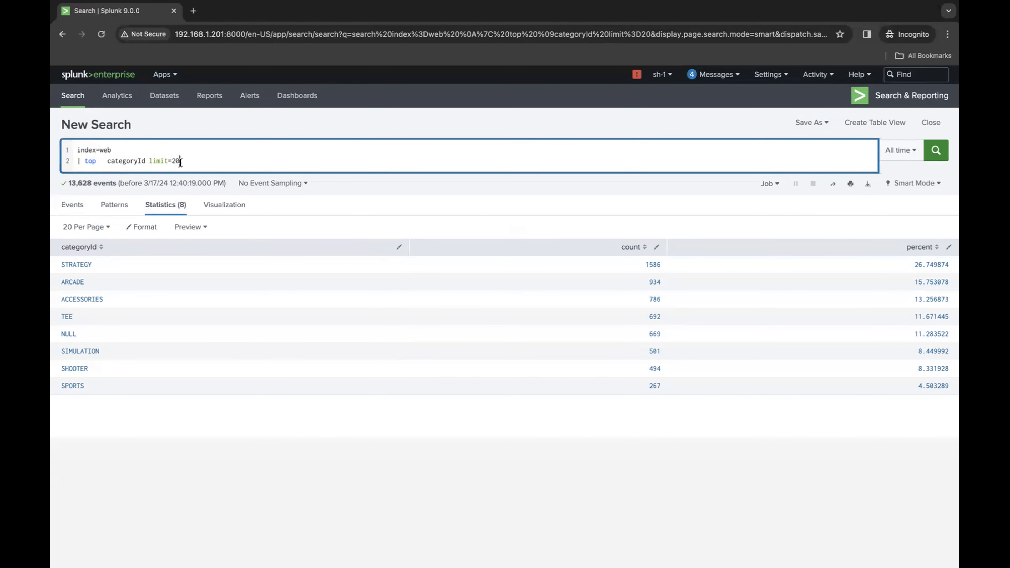
{"action": "key", "text": "BackSpace"}
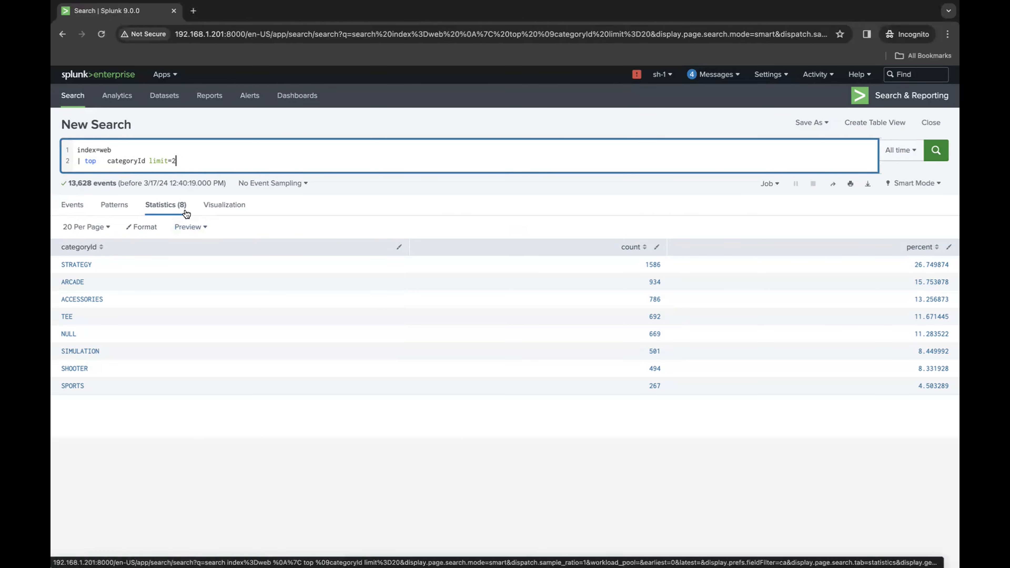
{"action": "key", "text": "Return"}
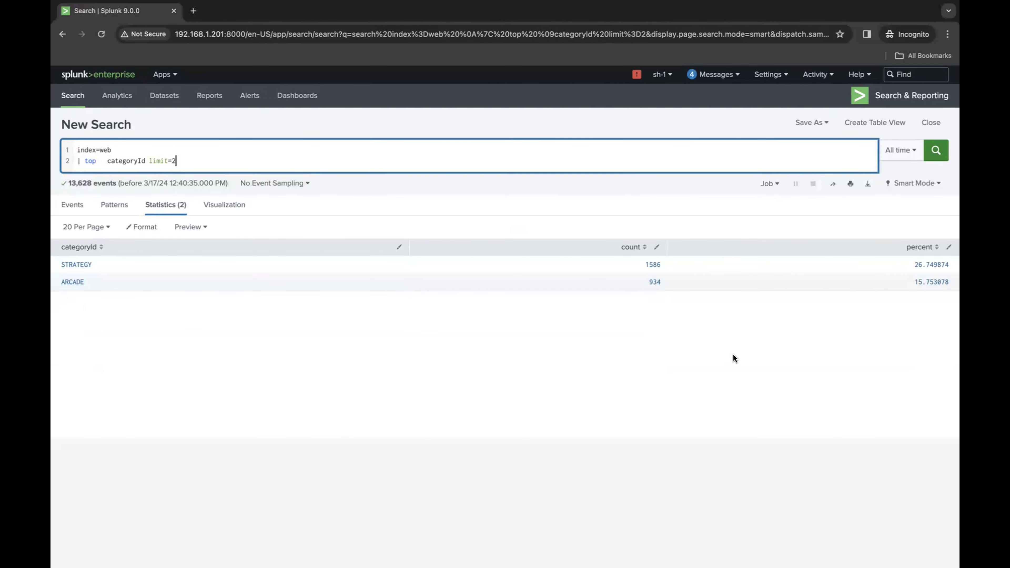
Remove the limit option from the top categoryId command and rerun the search.
{"action": "left_click", "coordinate": [193, 159]}
{"action": "key", "text": "BackSpace"}
{"action": "key", "text": "BackSpace"}
{"action": "key", "text": "BackSpace"}
{"action": "key", "text": "BackSpace"}
{"action": "key", "text": "BackSpace"}
{"action": "key", "text": "BackSpace"}
{"action": "key", "text": "BackSpace"}
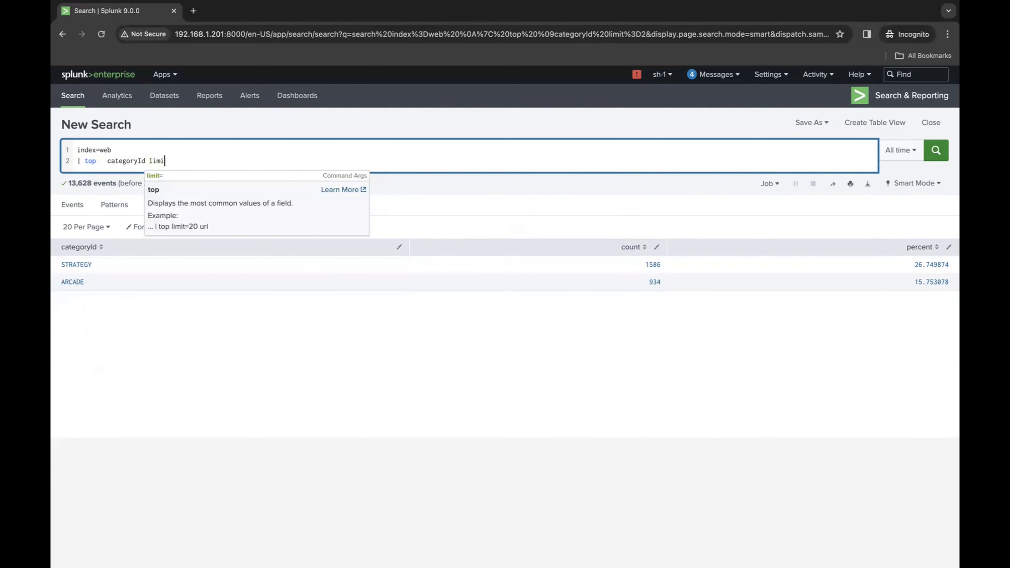
{"action": "key", "text": "BackSpace"}
{"action": "key", "text": "Return"}
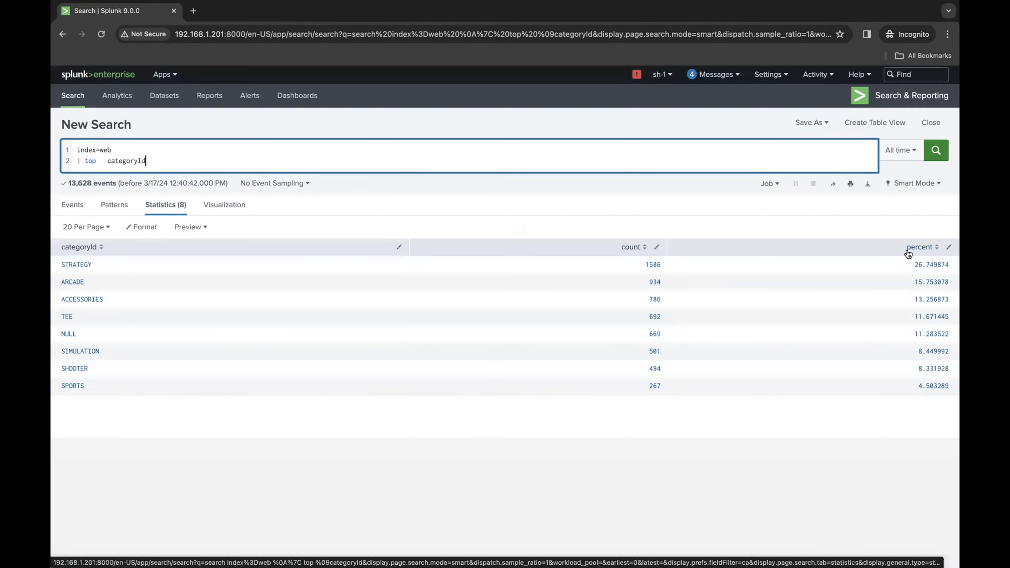
Hide the percent column by adding showperc=false to the top command and run the search.
{"action": "type", "text": "show"}
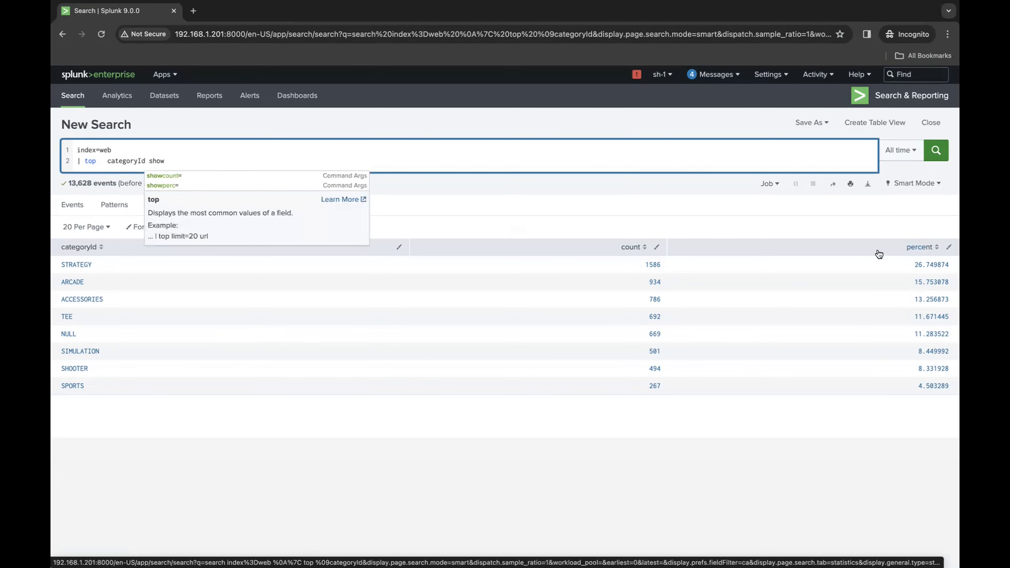
{"action": "left_click", "coordinate": [314, 186]}
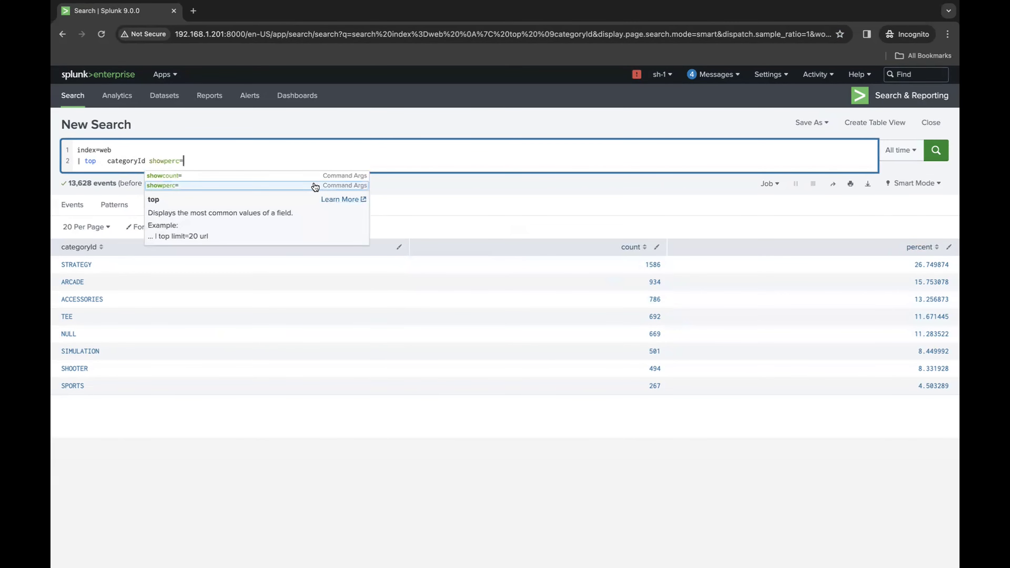
{"action": "left_click", "coordinate": [264, 175]}
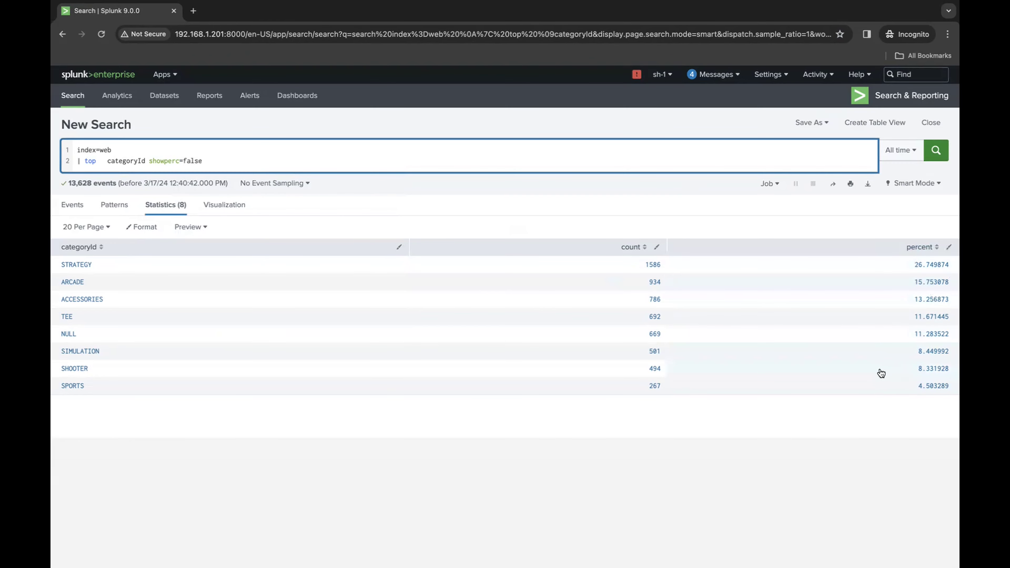
{"action": "left_click", "coordinate": [937, 150]}
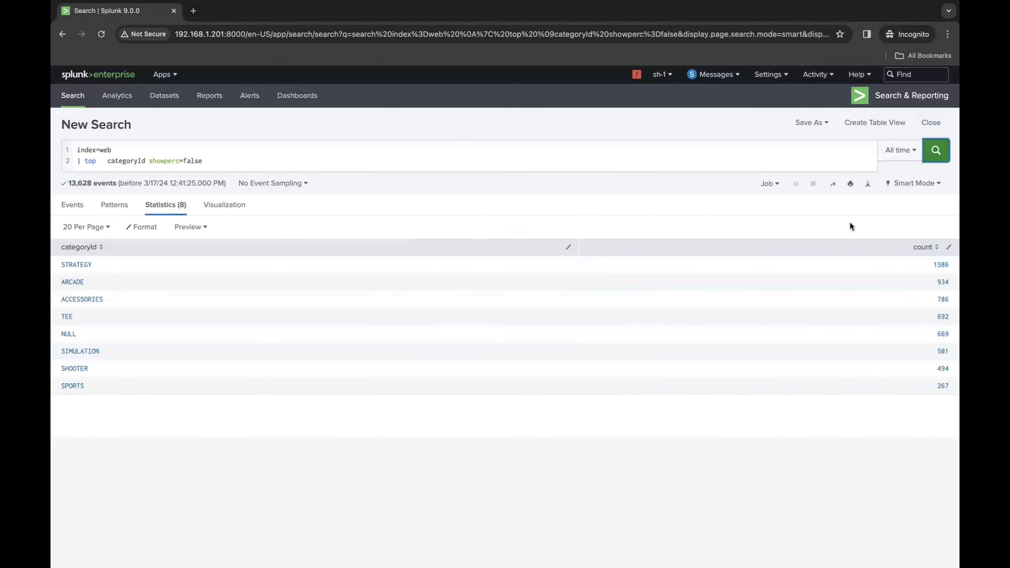
Visualize the top categoryId results as a bar chart.
{"action": "left_click", "coordinate": [235, 205]}
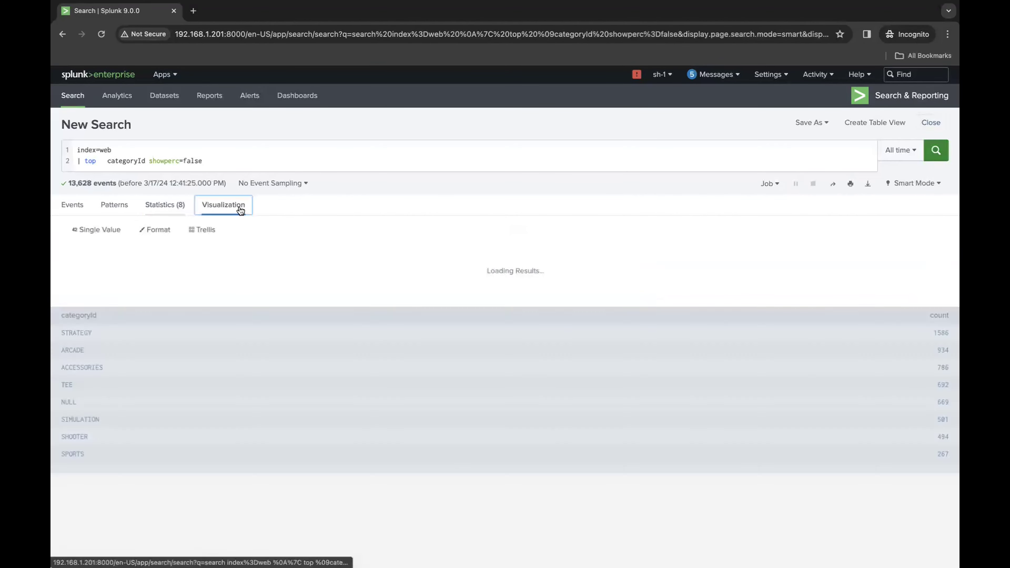
{"action": "left_click", "coordinate": [107, 235]}
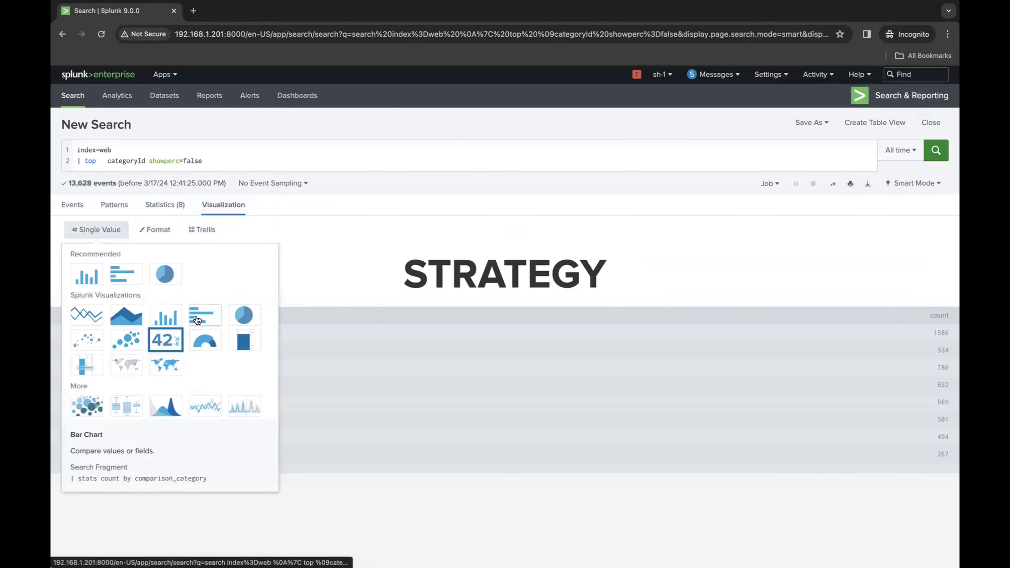
{"action": "left_click", "coordinate": [205, 315]}
Run the top categoryId search with showcount=false added after showperc=false.
{"action": "mouse_move", "coordinate": [113, 265]}
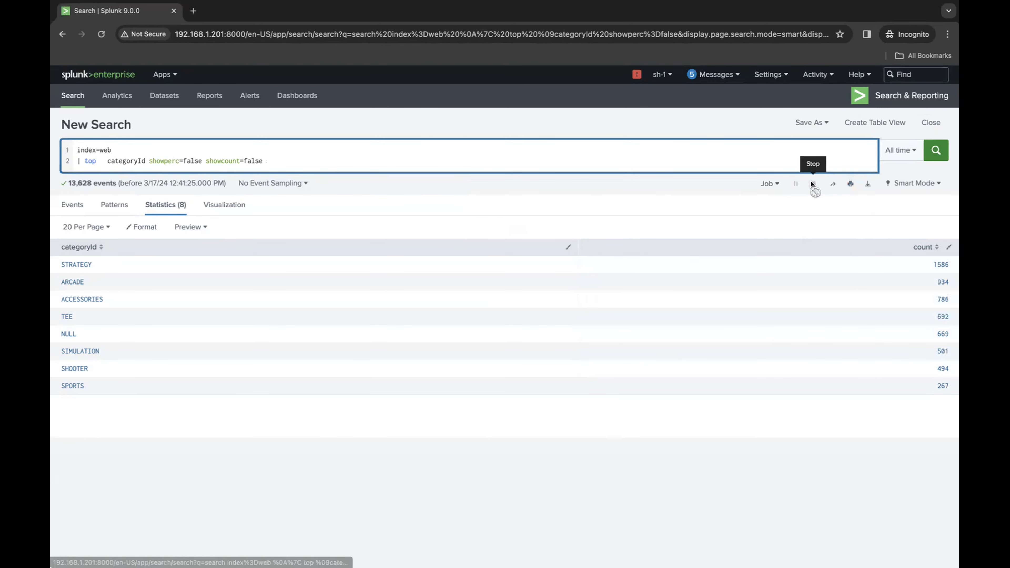
{"action": "left_click", "coordinate": [937, 151]}
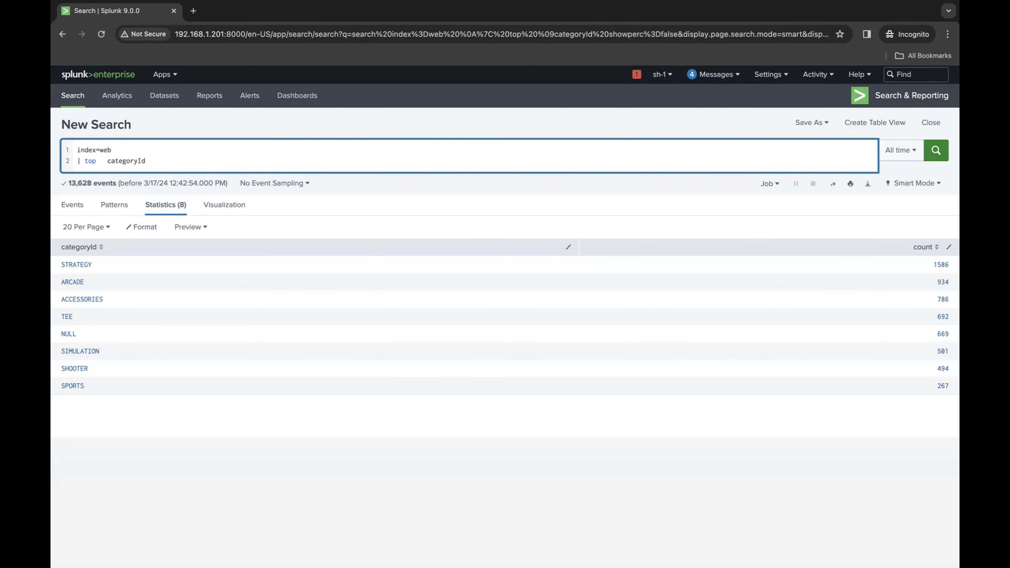
Replace the top command with rare in the plain categoryId query and run the search.
{"action": "left_click_drag", "start_coordinate": [151, 161], "coordinate": [77, 161]}
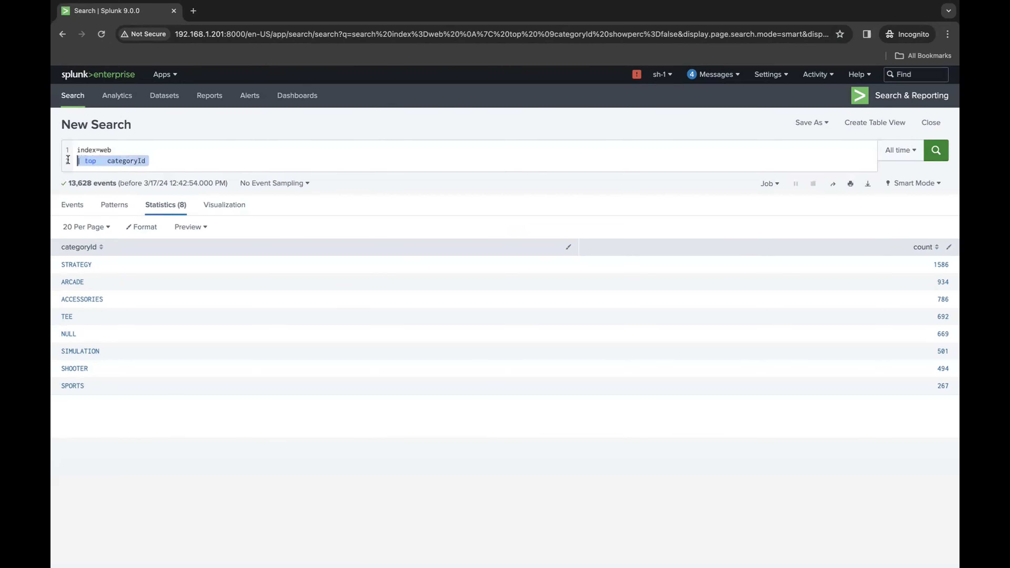
{"action": "double_click", "coordinate": [91, 161]}
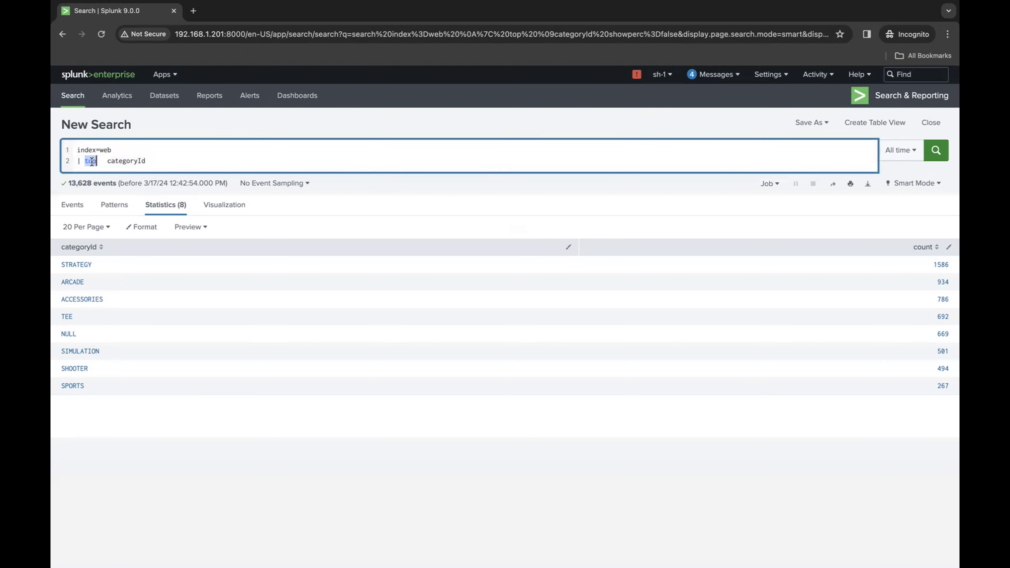
{"action": "left_click_drag", "start_coordinate": [158, 161], "coordinate": [63, 163]}
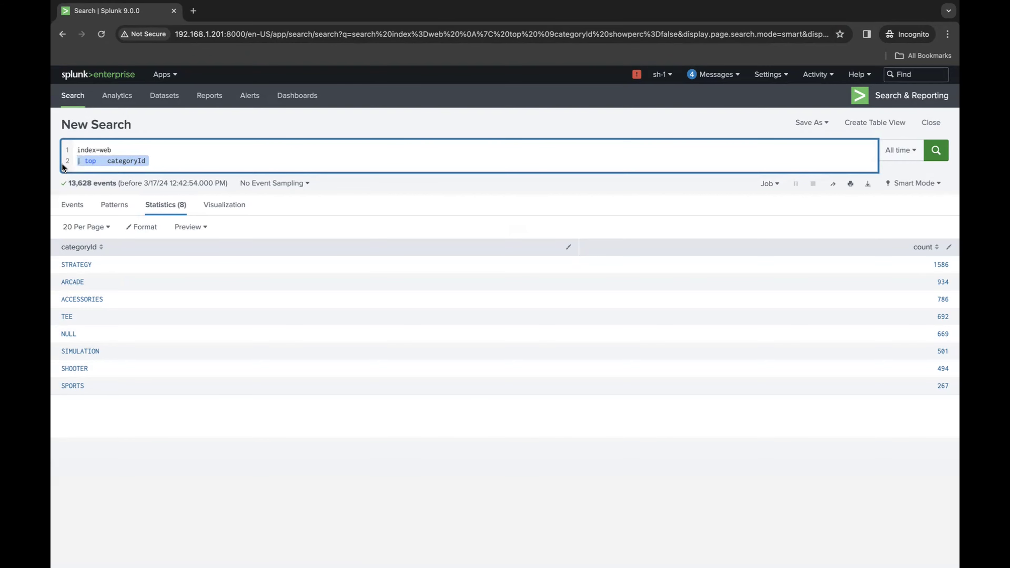
{"action": "double_click", "coordinate": [125, 161]}
{"action": "double_click", "coordinate": [90, 161]}
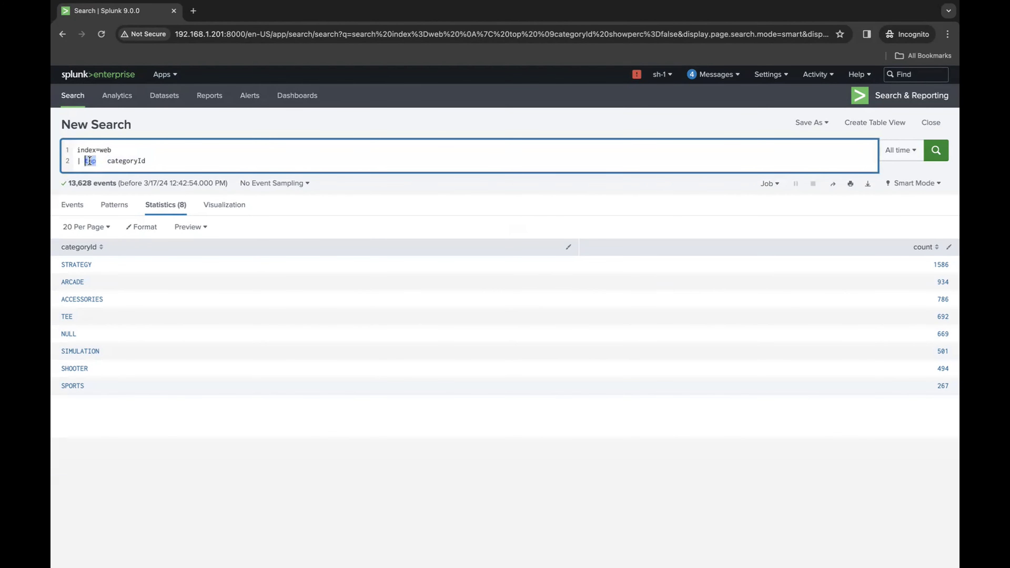
{"action": "type", "text": "rare"}
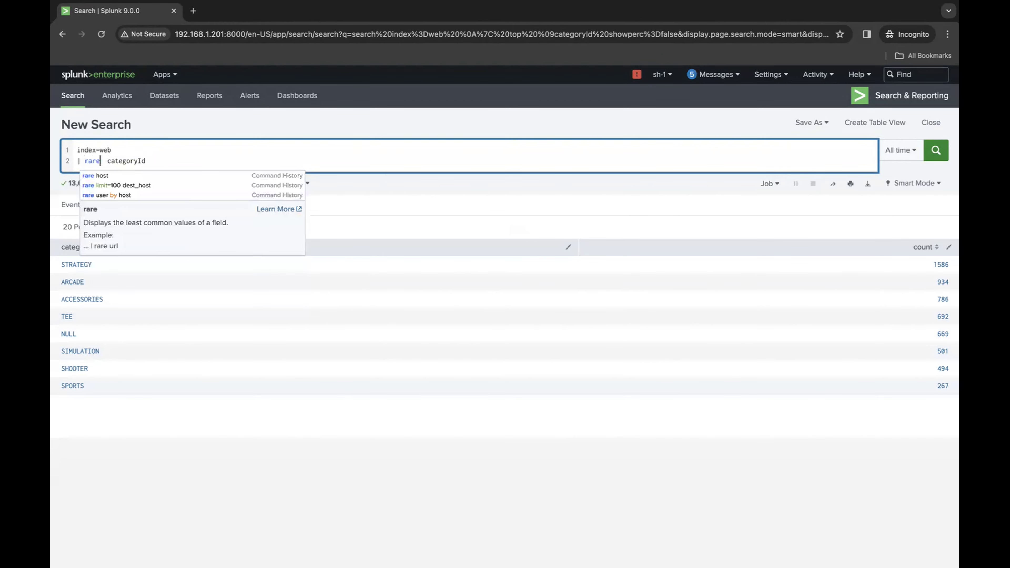
{"action": "key", "text": "Return"}
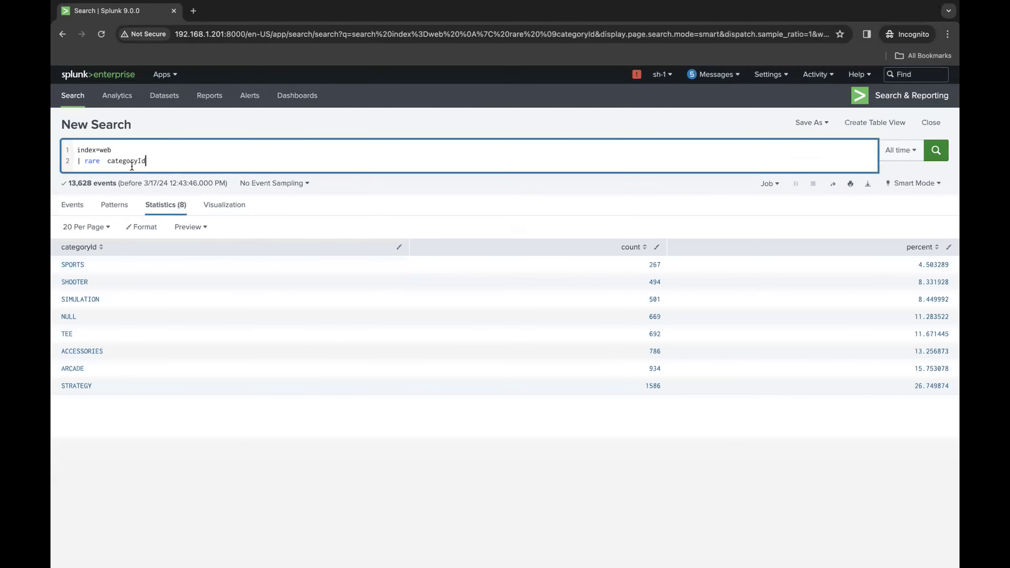
Add limit=2 to the rare categoryId query and run the search.
{"action": "type", "text": "lim"}
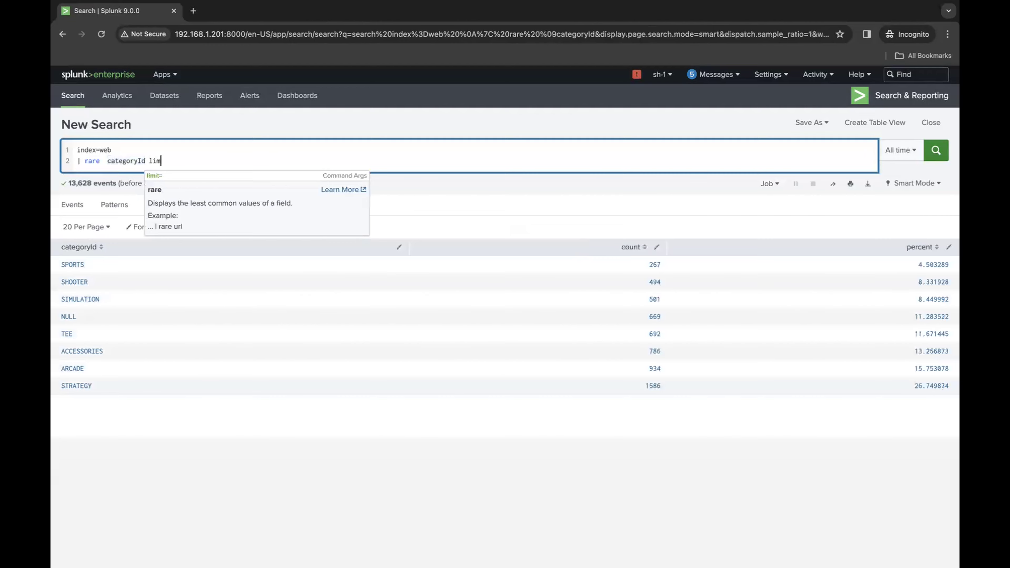
{"action": "type", "text": "it=2"}
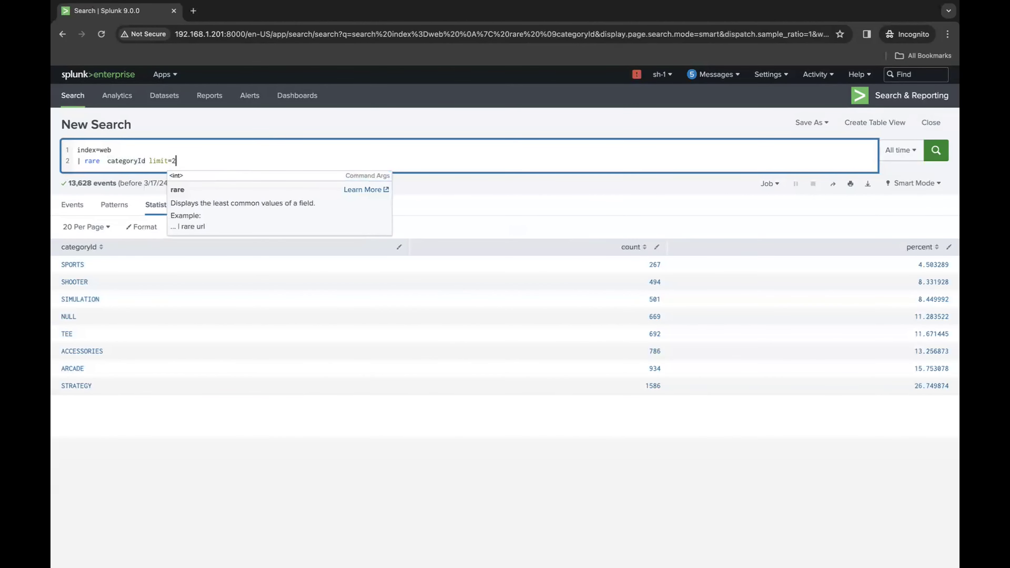
{"action": "key", "text": "Return"}
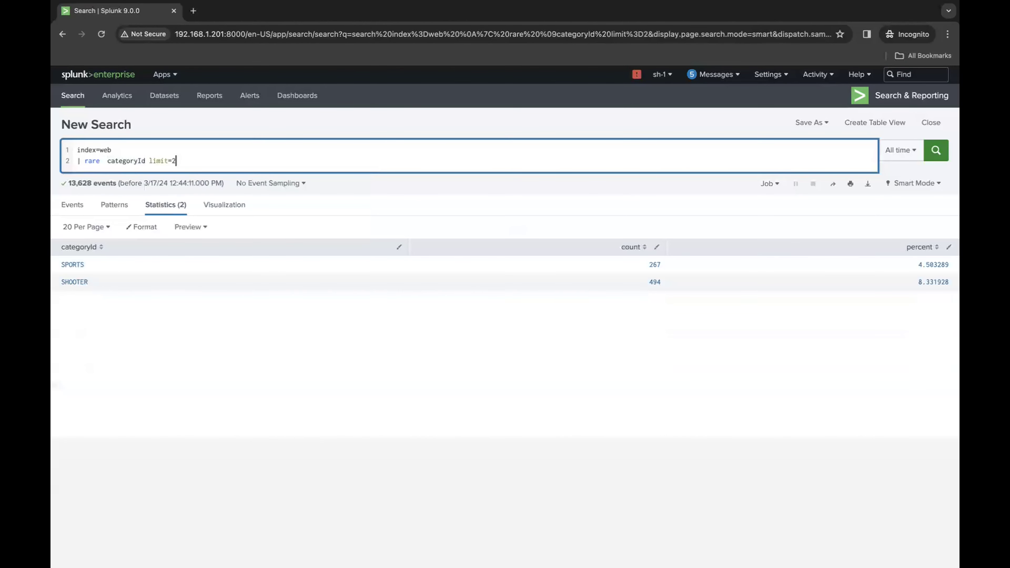
Hide the percent column by adding showperc=false after limit=2 in the rare query and run the search.
{"action": "type", "text": "show"}
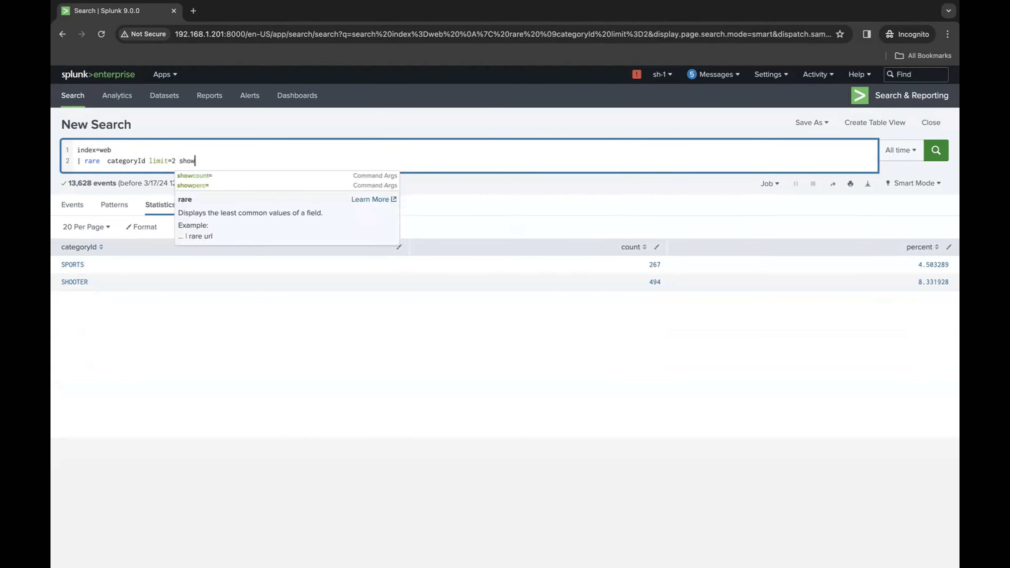
{"action": "left_click", "coordinate": [223, 185]}
{"action": "left_click", "coordinate": [223, 186]}
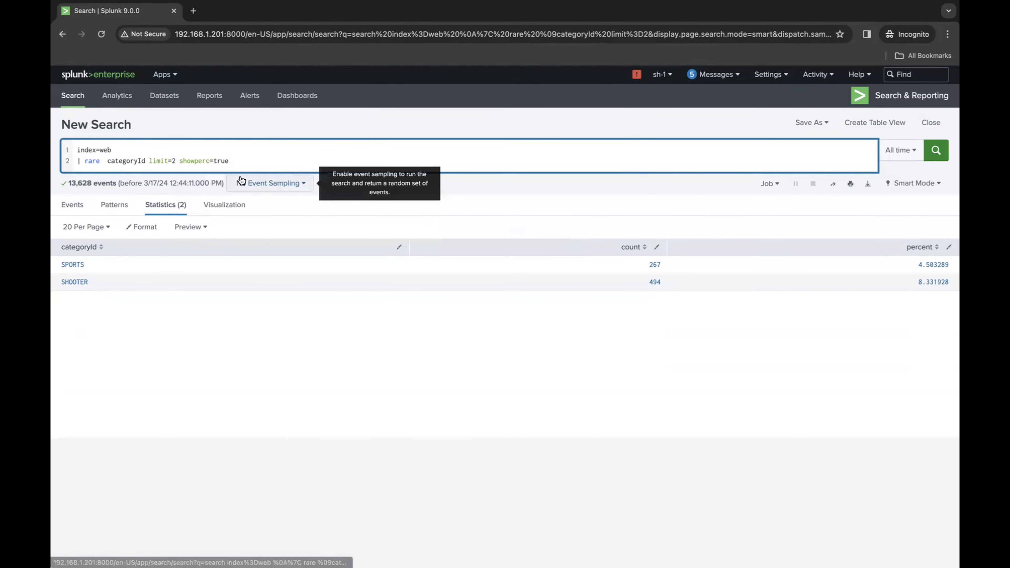
{"action": "key", "text": "BackSpace"}
{"action": "key", "text": "BackSpace"}
{"action": "key", "text": "BackSpace"}
{"action": "key", "text": "BackSpace"}
{"action": "key", "text": "BackSpace"}
{"action": "type", "text": "false"}
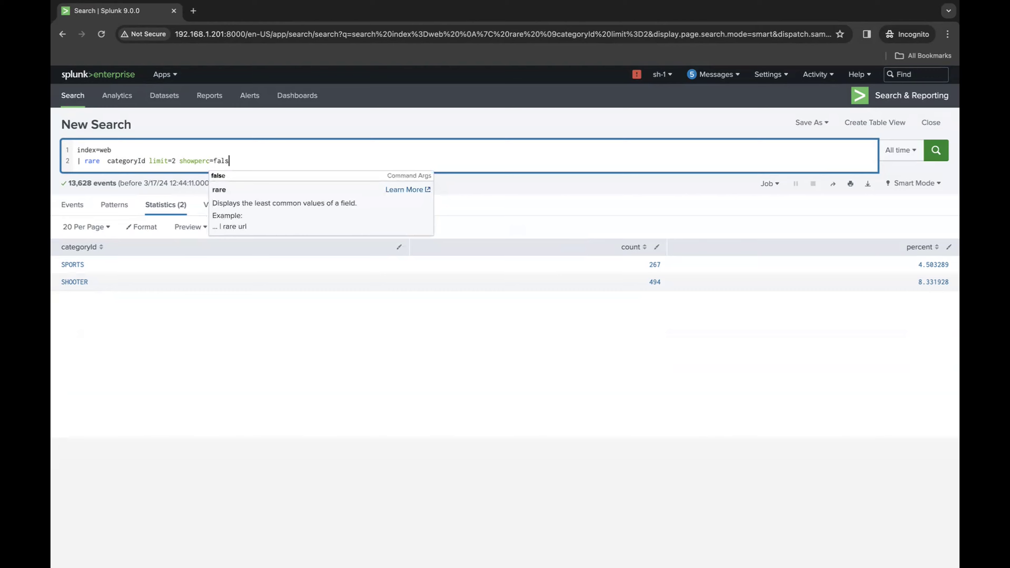
{"action": "key", "text": "Return"}
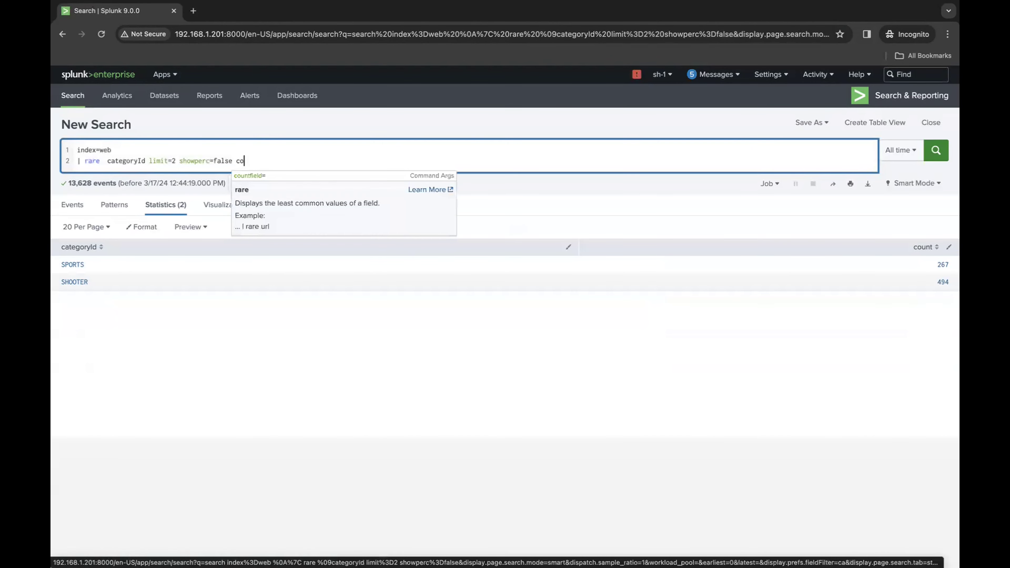
Hide the count column by adding showcount=false to the rare query and run the search.
{"action": "type", "text": "showcount="}
{"action": "left_click", "coordinate": [359, 183]}
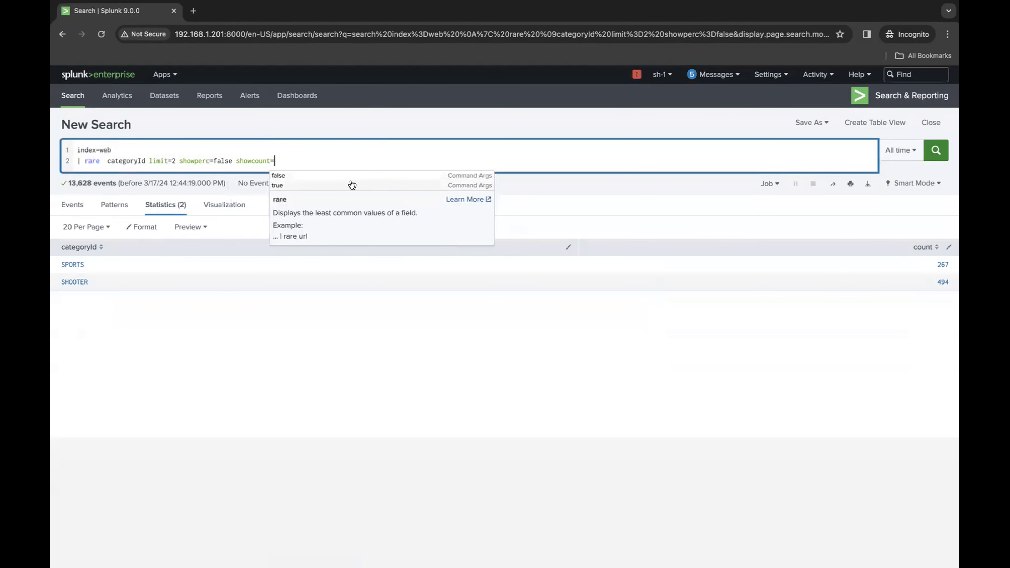
{"action": "left_click", "coordinate": [346, 175]}
{"action": "key", "text": "Return"}
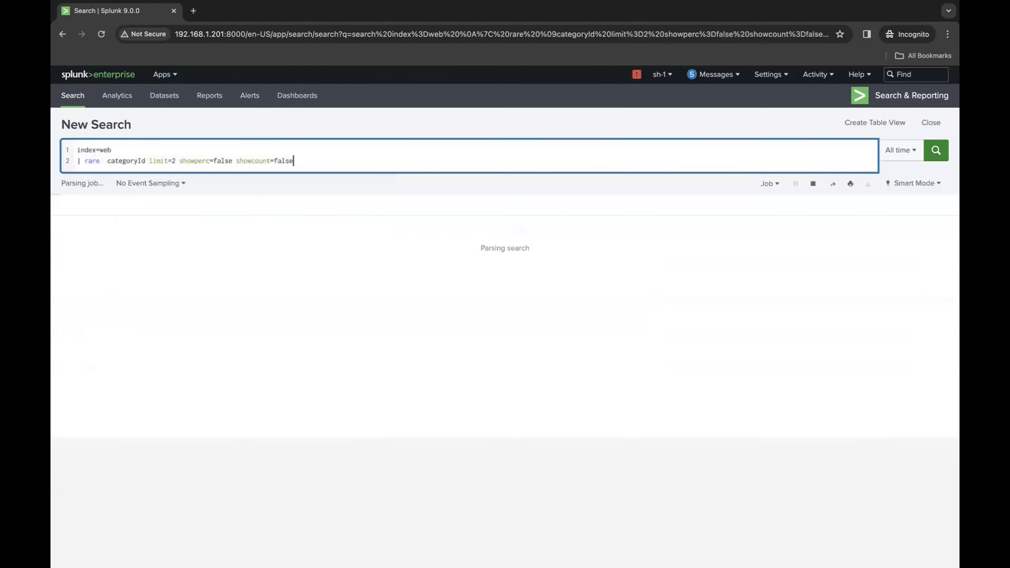
Replace showcount=false with countfield="Total Products sold" in the rare query and run the search.
{"action": "left_click_drag", "start_coordinate": [309, 164], "coordinate": [236, 158]}
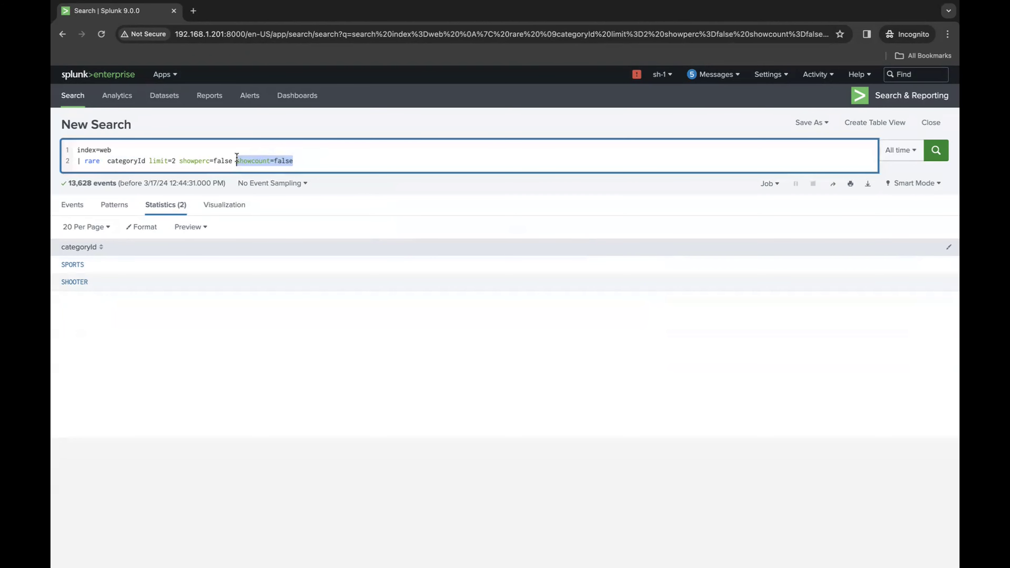
{"action": "type", "text": "countfield="}
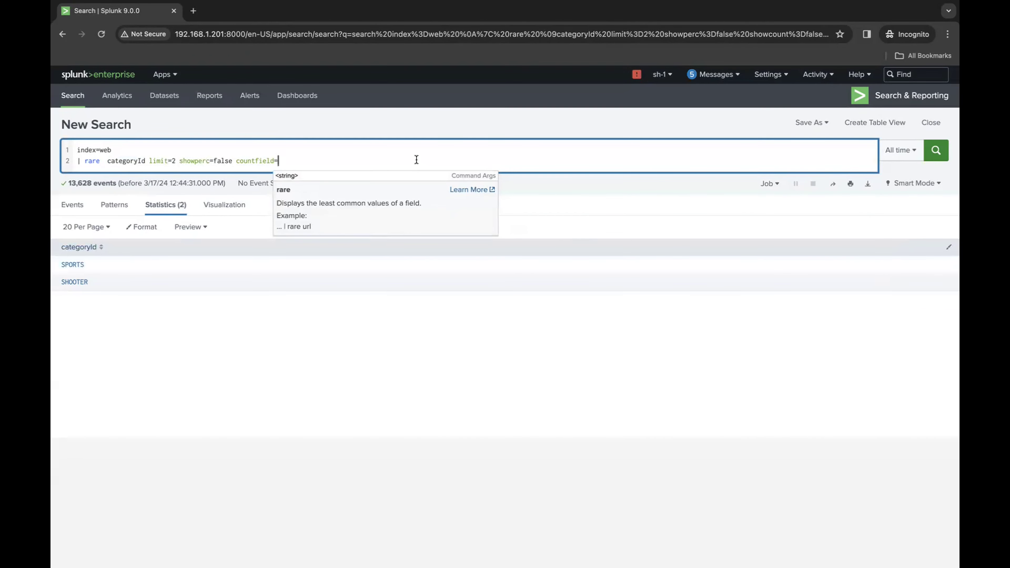
{"action": "type", "text": "\"\""}
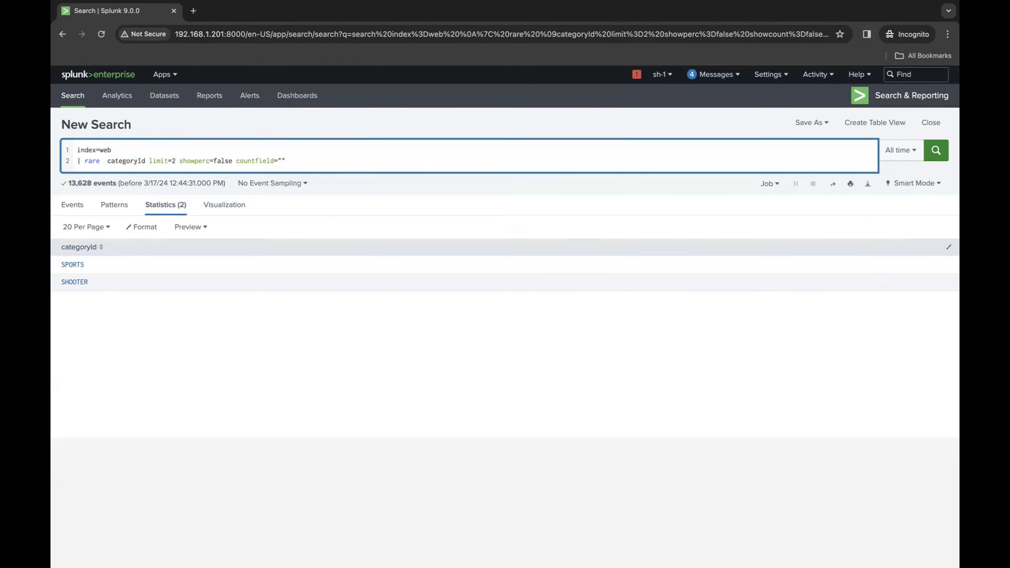
{"action": "type", "text": "Total Products sold"}
{"action": "key", "text": "Return"}
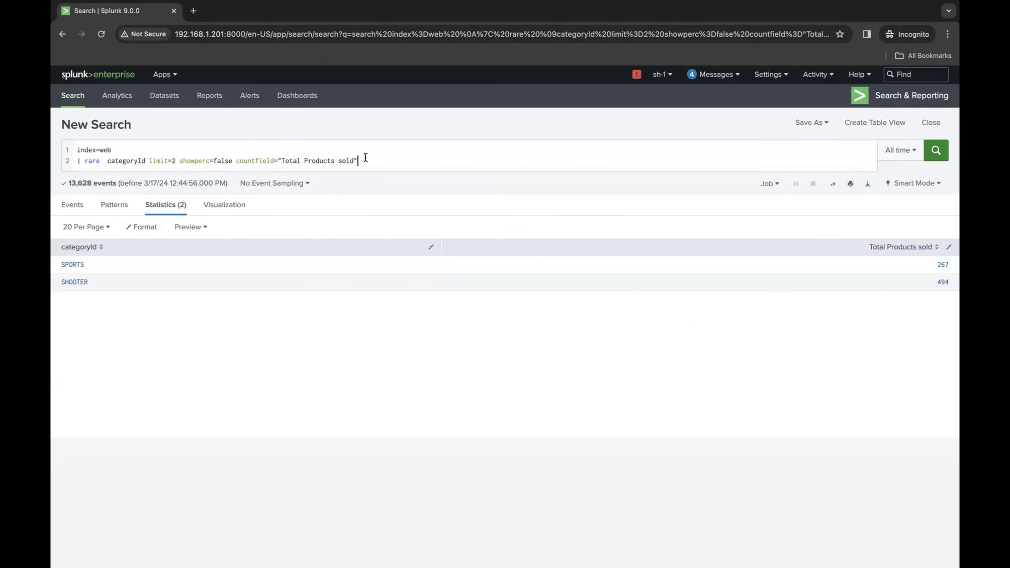
{"action": "left_click_drag", "start_coordinate": [363, 161], "coordinate": [237, 161]}
{"action": "left_click", "coordinate": [346, 159]}
{"action": "left_click_drag", "start_coordinate": [360, 161], "coordinate": [236, 162]}
{"action": "key", "text": "Return"}
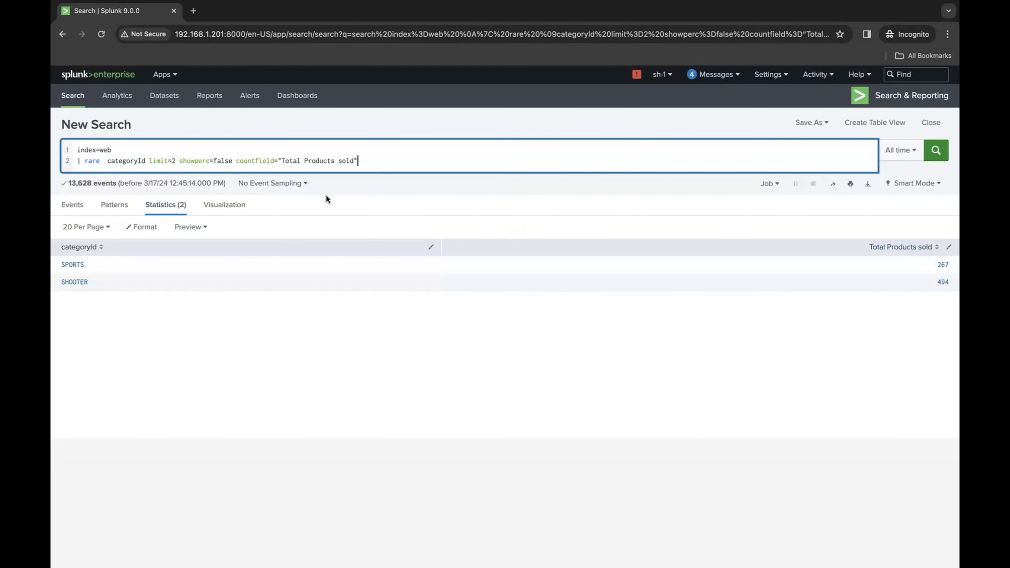
Run the rare search without showperc=false, and restore that option with another run.
{"action": "left_click_drag", "start_coordinate": [234, 161], "coordinate": [179, 158]}
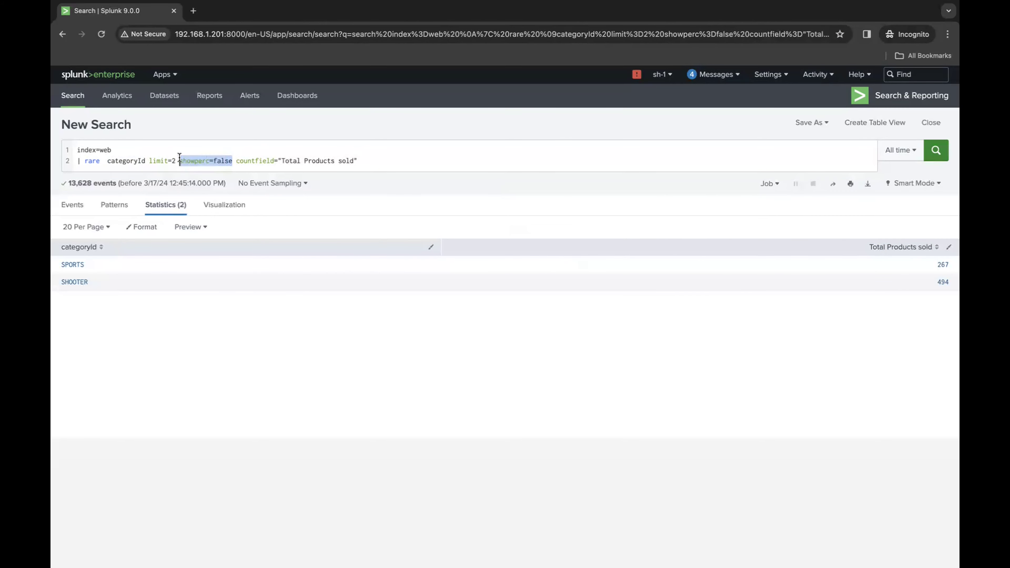
{"action": "key", "text": "BackSpace"}
{"action": "key", "text": "Return"}
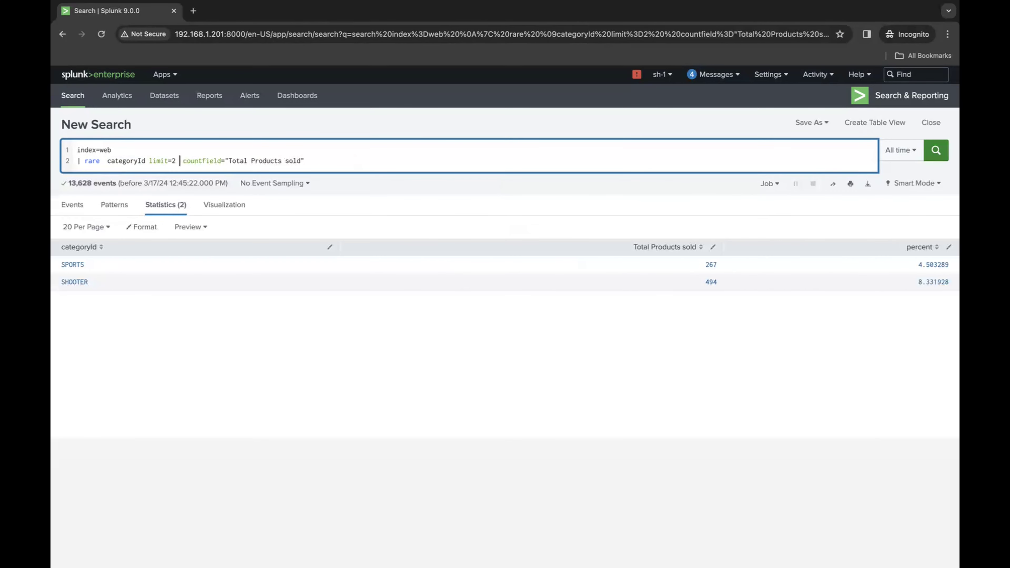
{"action": "key", "text": "ctrl+z"}
{"action": "key", "text": "Return"}
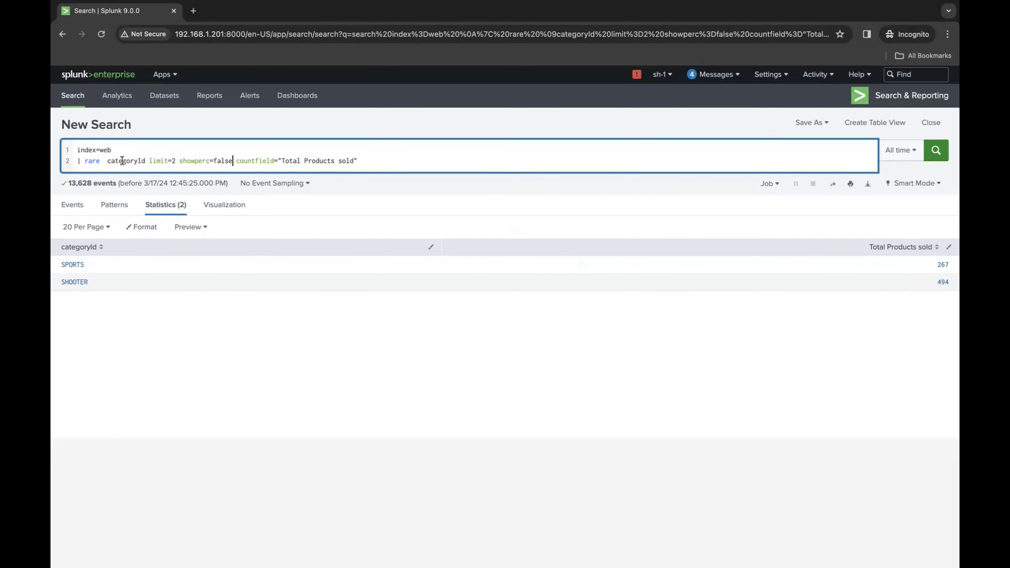
Show the rare categoryId results as a pie chart and examine its SHOOTER and SPORTS slices.
{"action": "left_click", "coordinate": [223, 205]}
{"action": "mouse_move", "coordinate": [509, 349]}
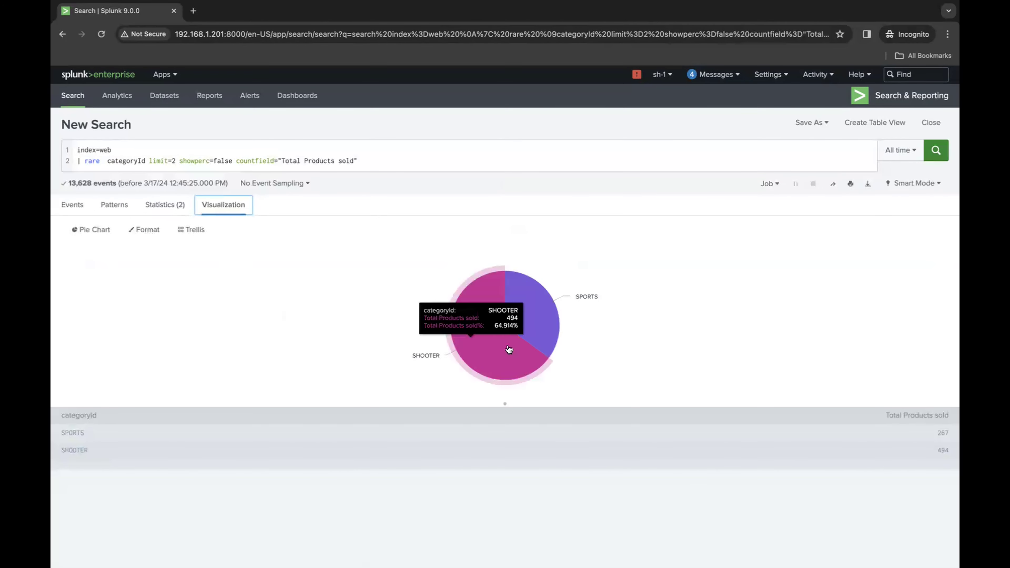
{"action": "mouse_move", "coordinate": [540, 331]}
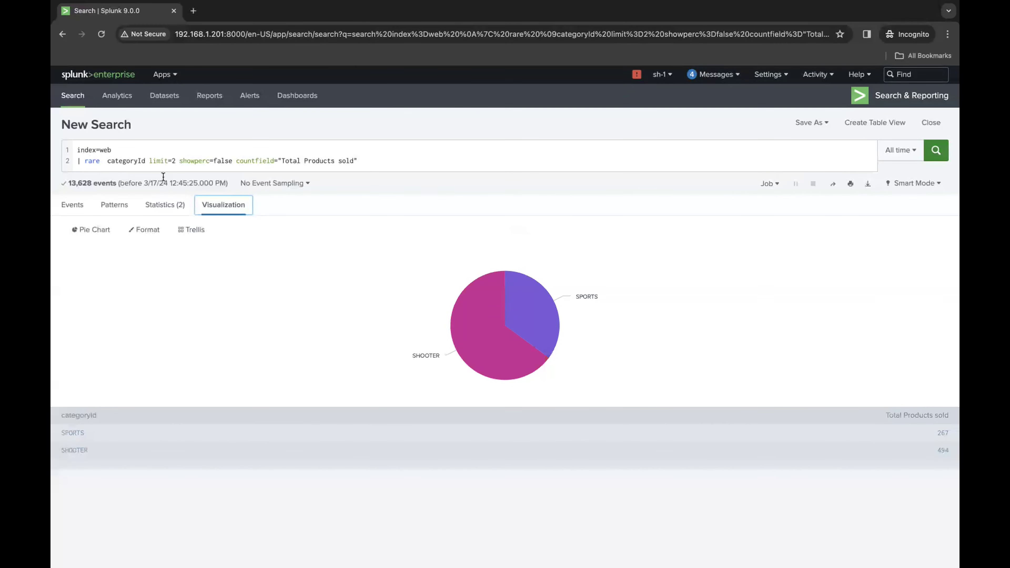
{"action": "mouse_move", "coordinate": [506, 308]}
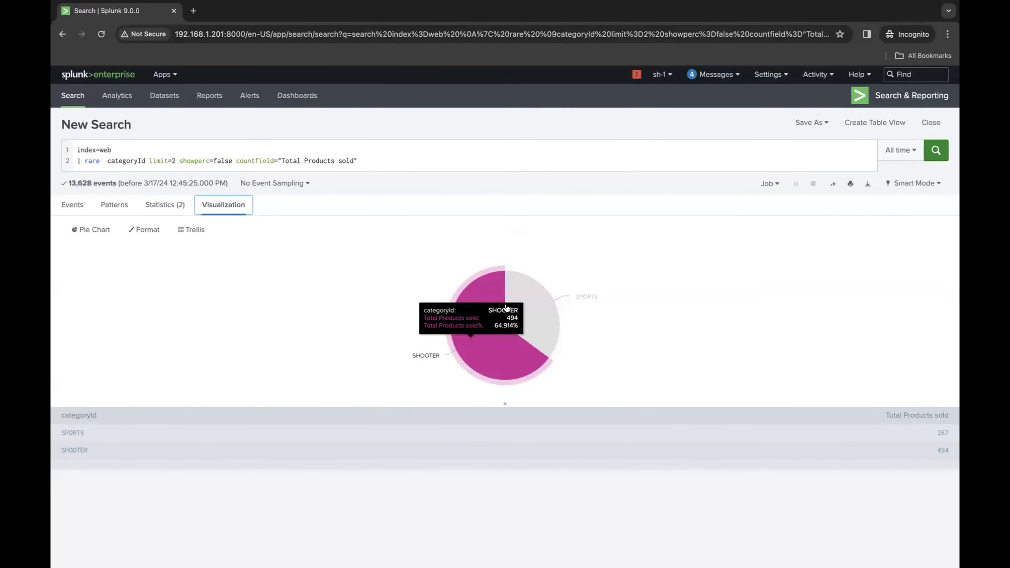
{"action": "left_click_drag", "start_coordinate": [78, 161], "coordinate": [376, 160]}
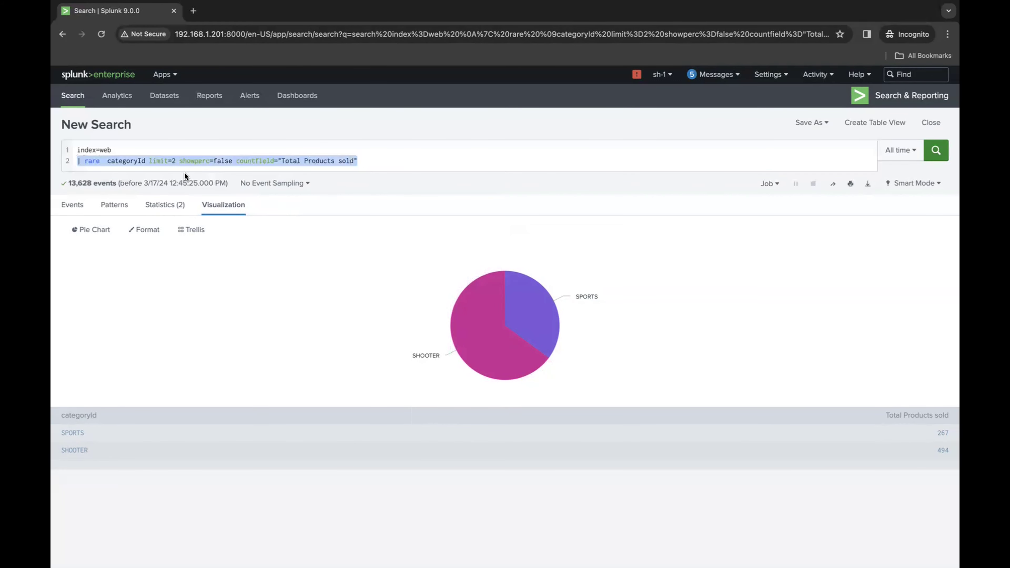
{"action": "left_click", "coordinate": [107, 160]}
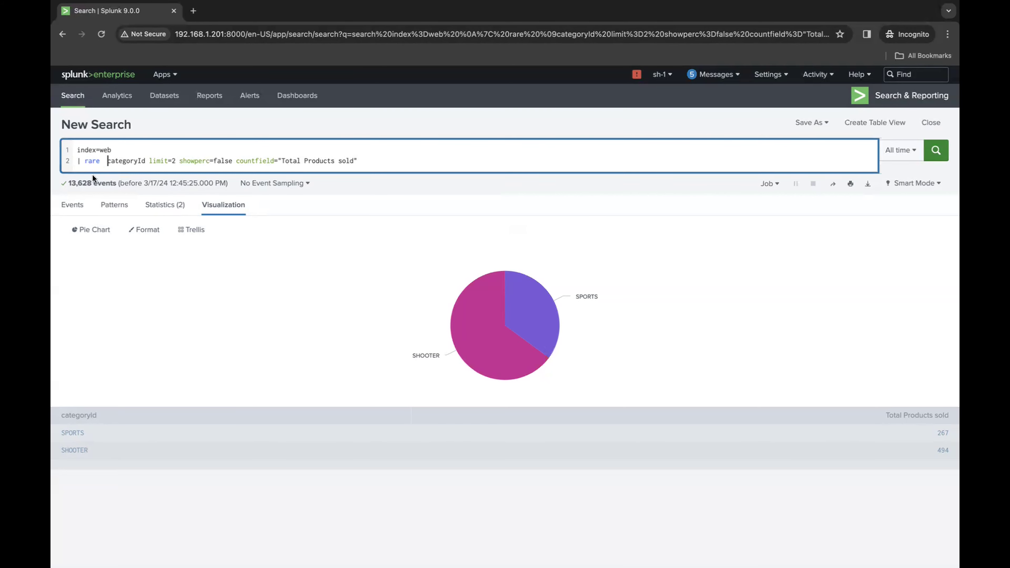
Replace the whole rare clause on the query's second line with | stats count by action.
{"action": "left_click_drag", "start_coordinate": [386, 160], "coordinate": [63, 162]}
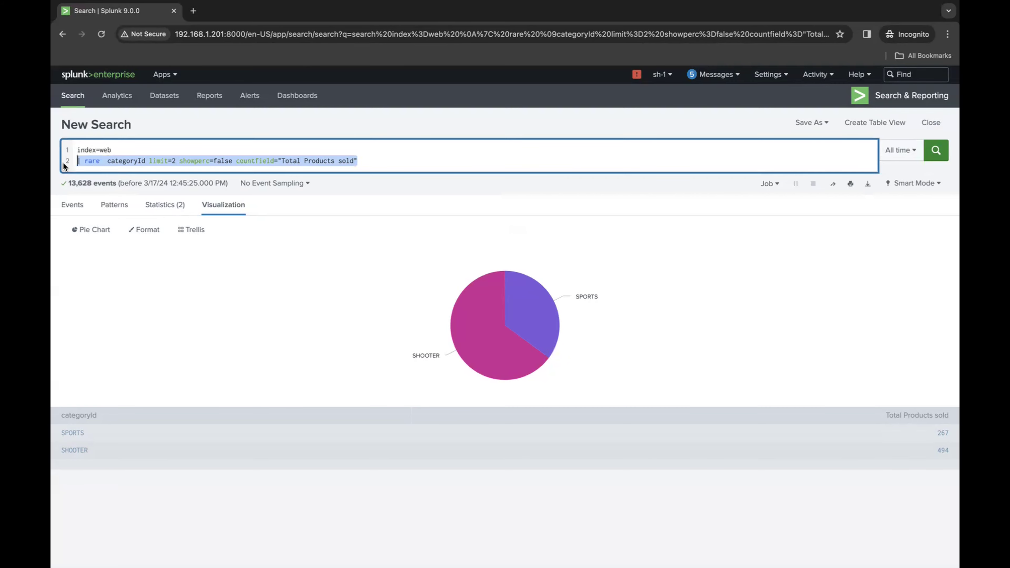
{"action": "type", "text": "| stats count by "}
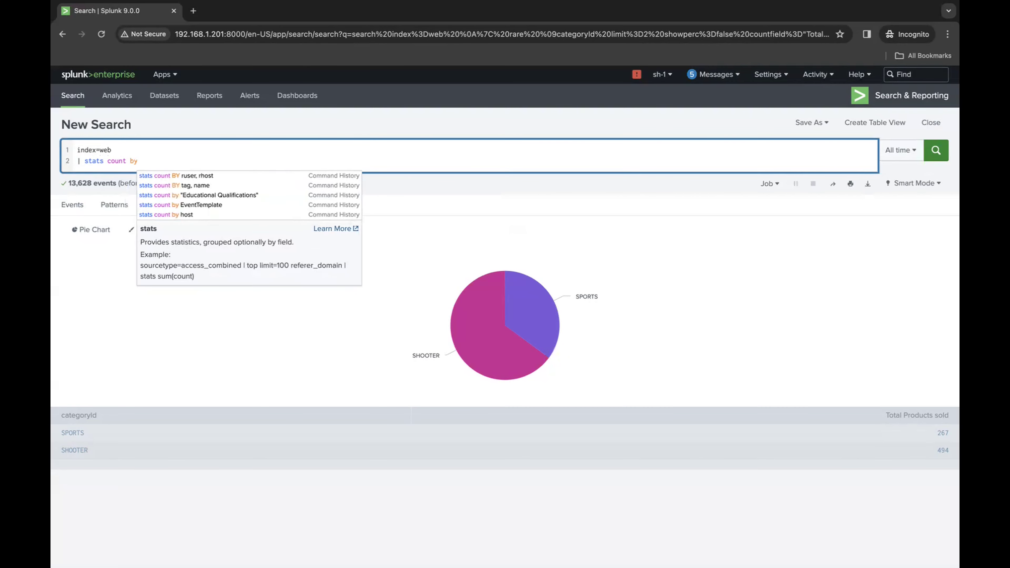
{"action": "type", "text": "action"}
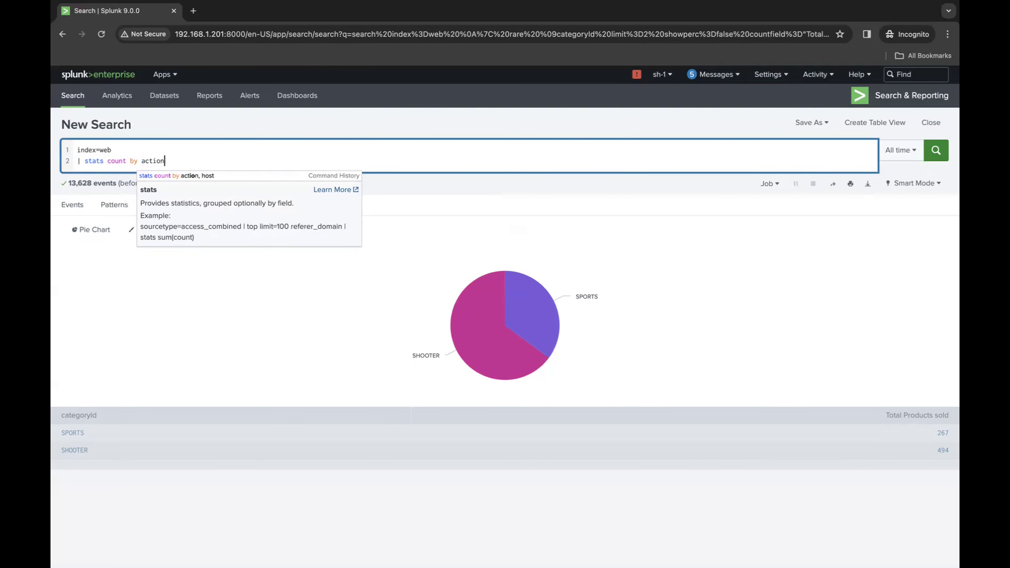
{"action": "left_click", "coordinate": [223, 157]}
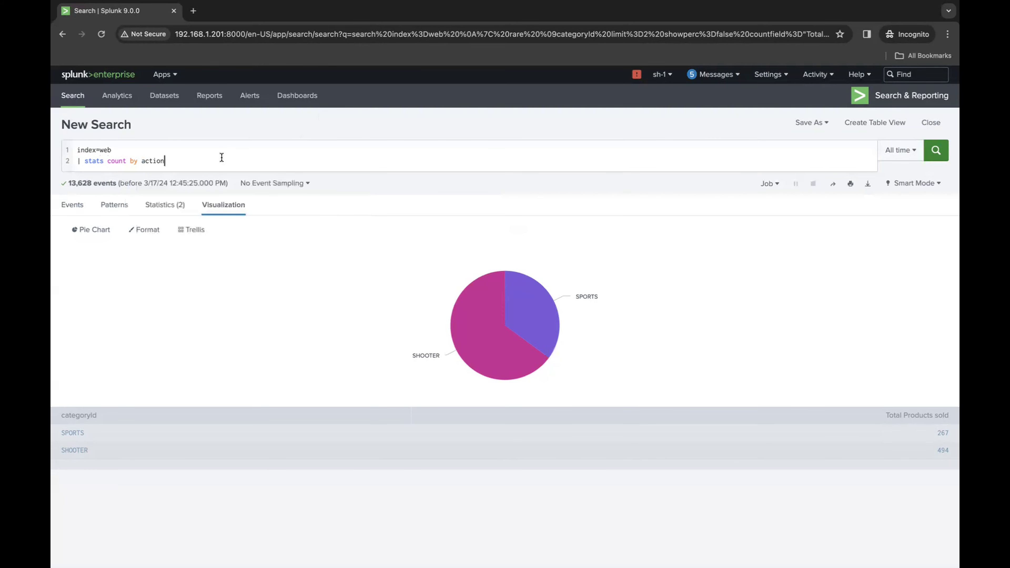
{"action": "left_click", "coordinate": [175, 159]}
{"action": "left_click_drag", "start_coordinate": [175, 159], "coordinate": [68, 161]}
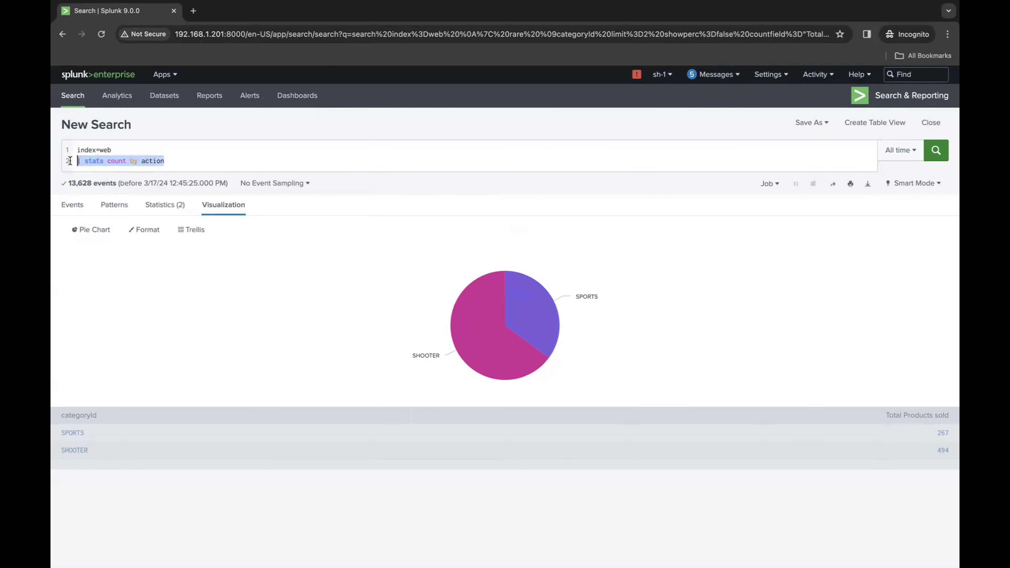
{"action": "left_click", "coordinate": [169, 163]}
{"action": "left_click_drag", "start_coordinate": [169, 163], "coordinate": [90, 157]}
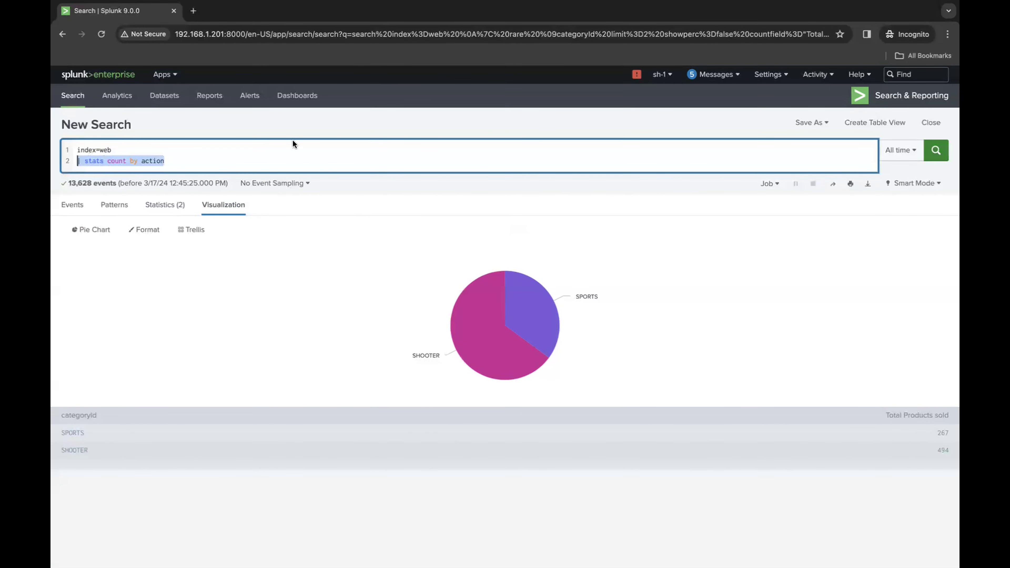
{"action": "left_click", "coordinate": [285, 149]}
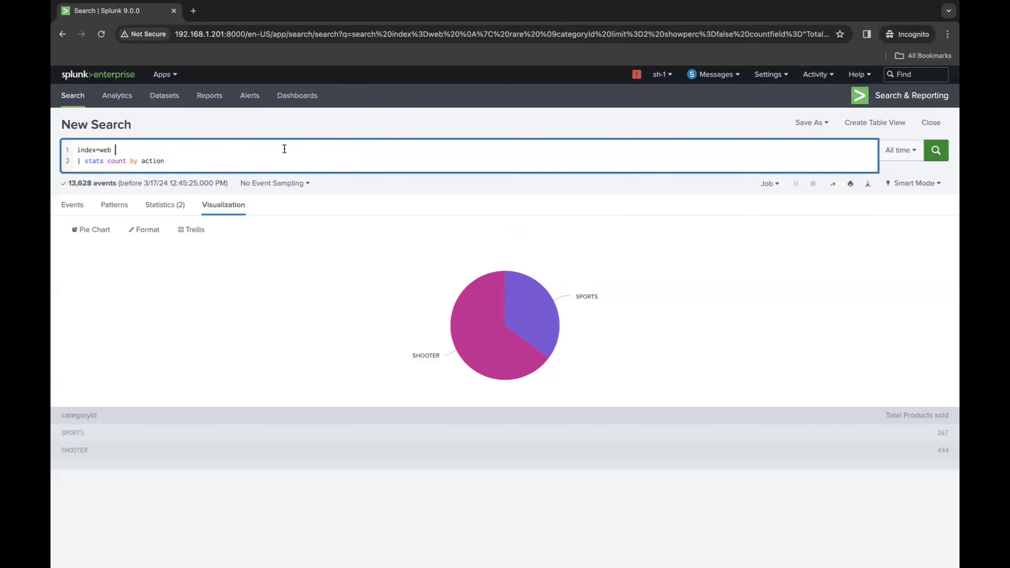
{"action": "double_click", "coordinate": [92, 158]}
{"action": "double_click", "coordinate": [115, 161]}
{"action": "double_click", "coordinate": [151, 161]}
Run index=web without the stats clause and view the values of the action field.
{"action": "left_click", "coordinate": [176, 161]}
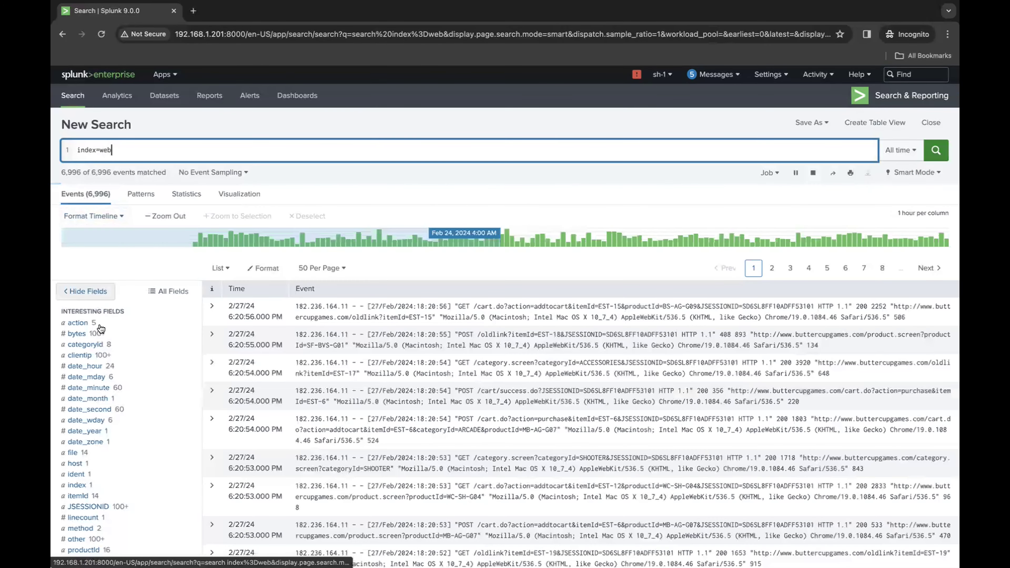
{"action": "left_click", "coordinate": [100, 326]}
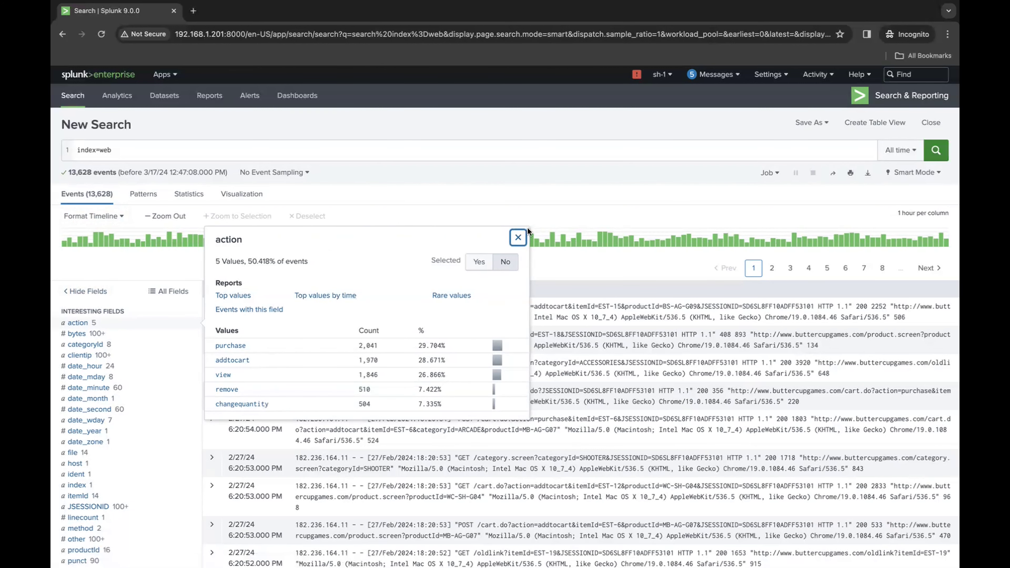
{"action": "left_click", "coordinate": [517, 237]}
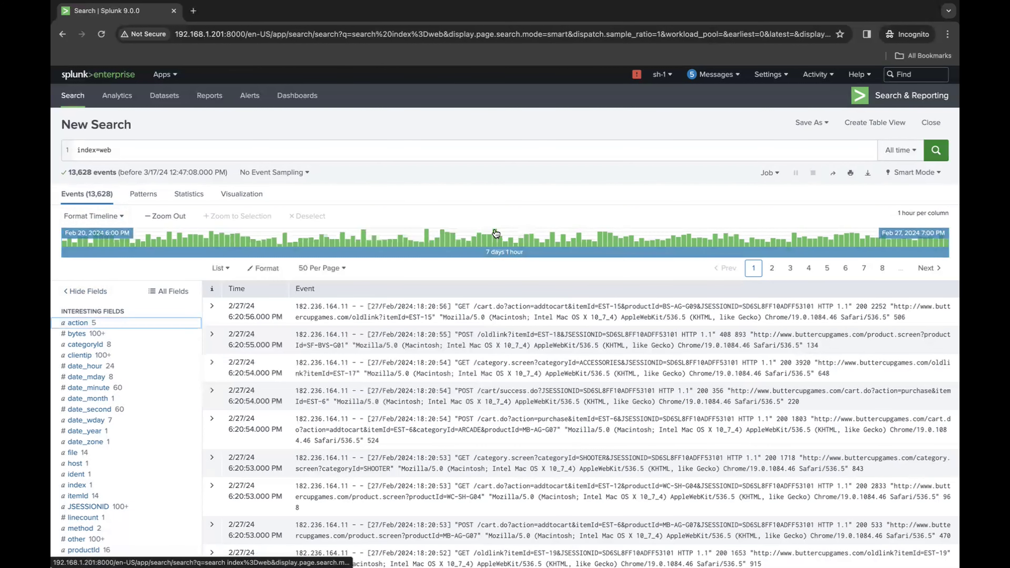
Put | stats count by action back on a second line below index=web and run the search.
{"action": "left_click", "coordinate": [280, 155]}
{"action": "key", "text": "shift+Return"}
{"action": "type", "text": "| stats count by action"}
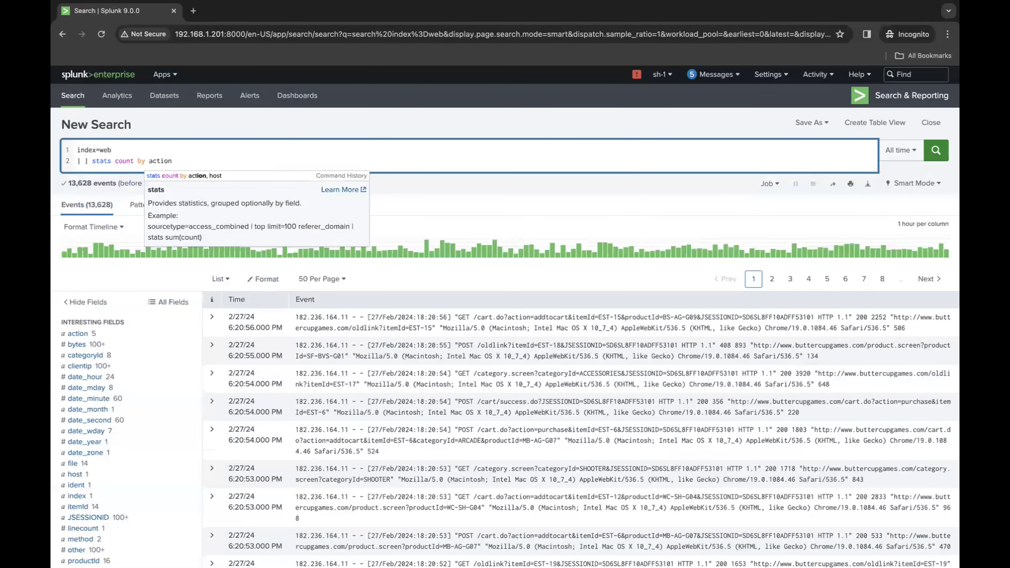
{"action": "key", "text": "Return"}
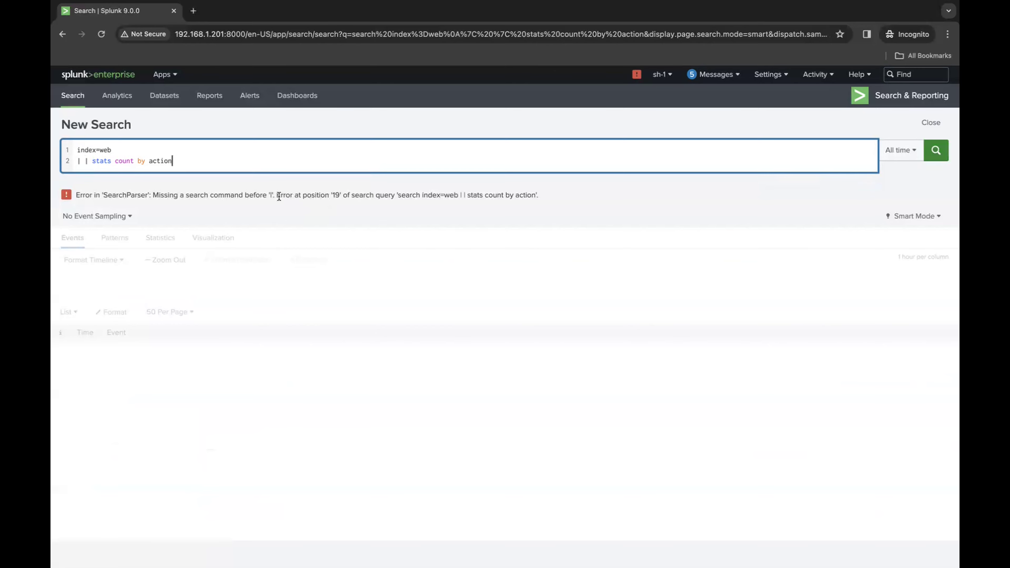
Remove the duplicate pipe before stats count by action on the second line and rerun the search.
{"action": "left_click", "coordinate": [89, 161]}
{"action": "key", "text": "BackSpace"}
{"action": "key", "text": "BackSpace"}
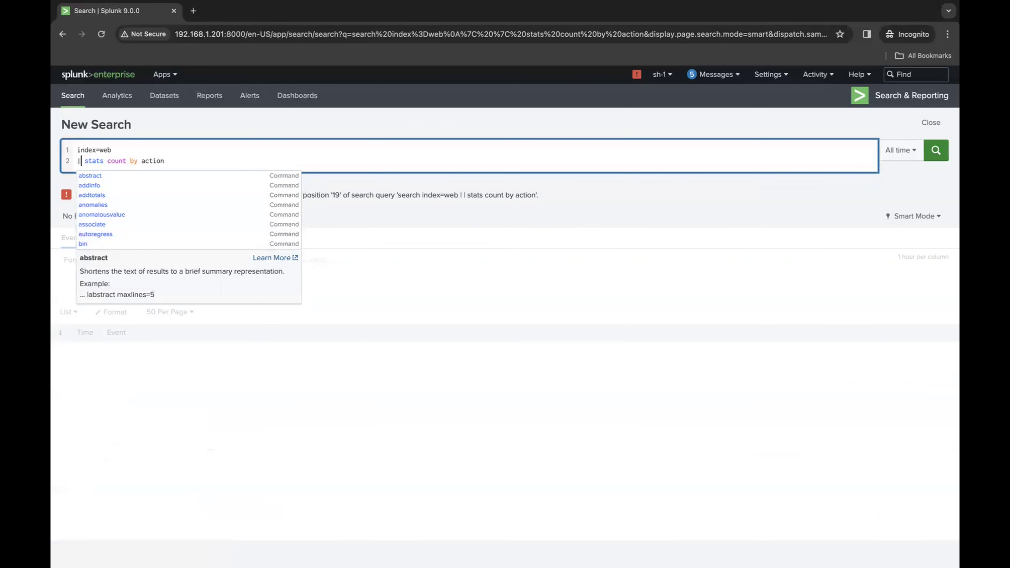
{"action": "key", "text": "Return"}
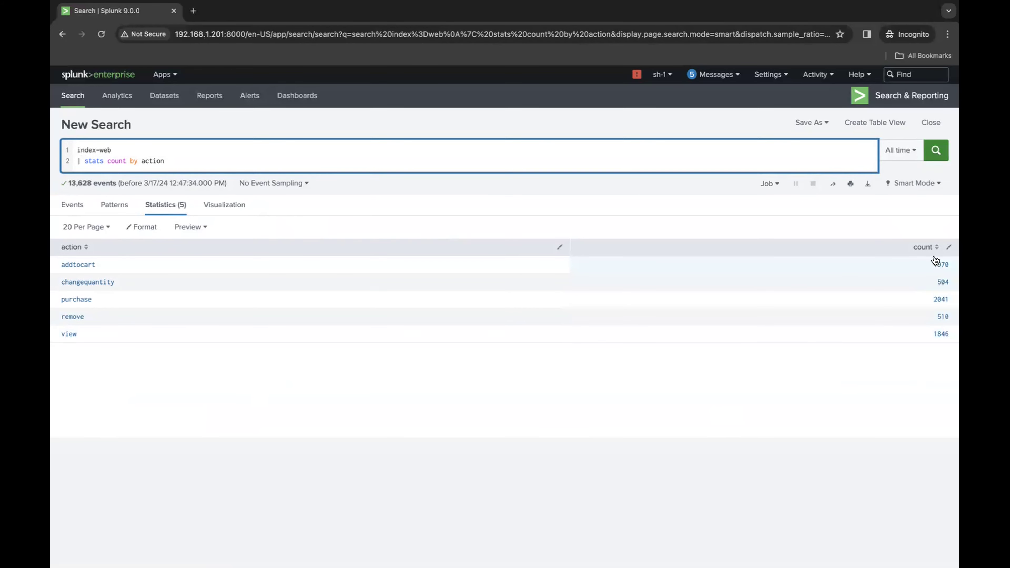
Sort the action results by count in descending order and examine the purchase slice in the pie chart.
{"action": "left_click", "coordinate": [926, 247]}
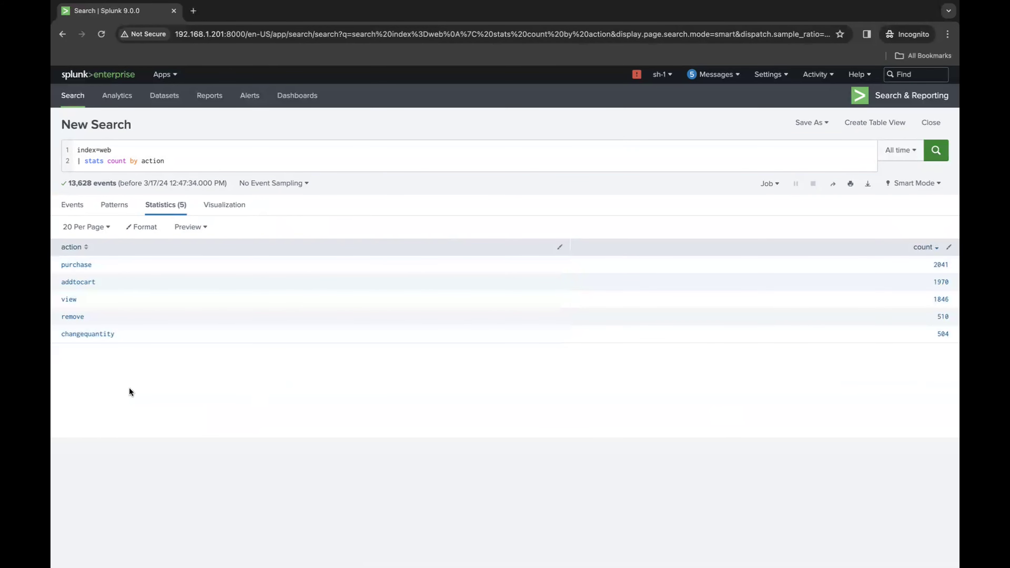
{"action": "left_click", "coordinate": [234, 206]}
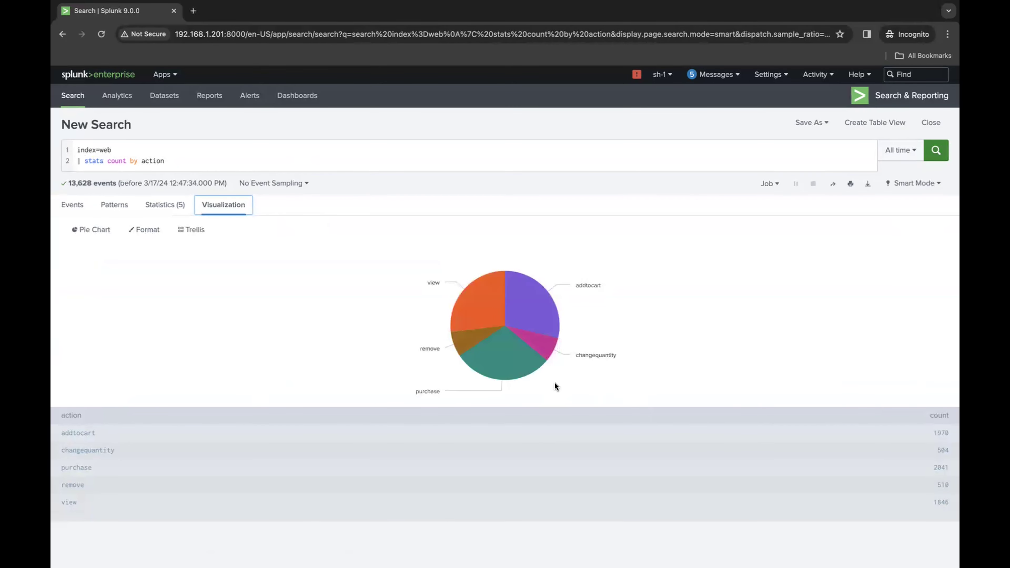
{"action": "mouse_move", "coordinate": [505, 356]}
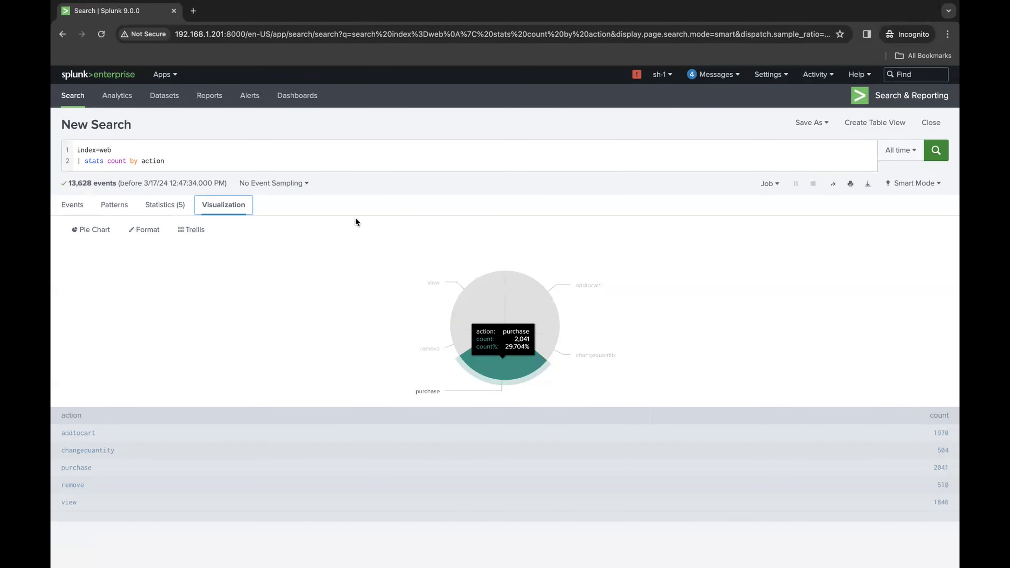
Change the query's second line to | stats count by categoryId, action and run the search.
{"action": "left_click", "coordinate": [330, 158]}
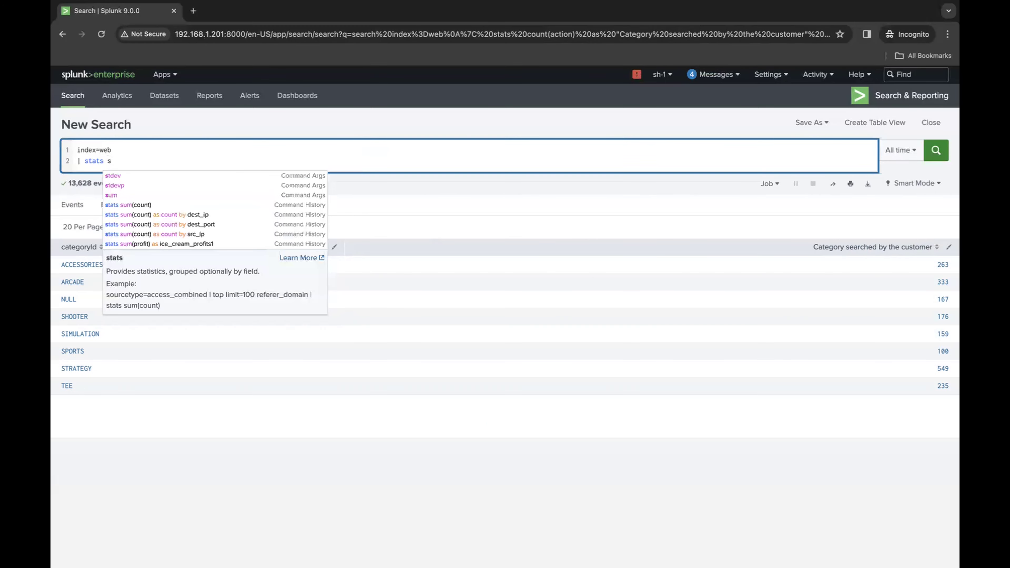
{"action": "type", "text": "count by"}
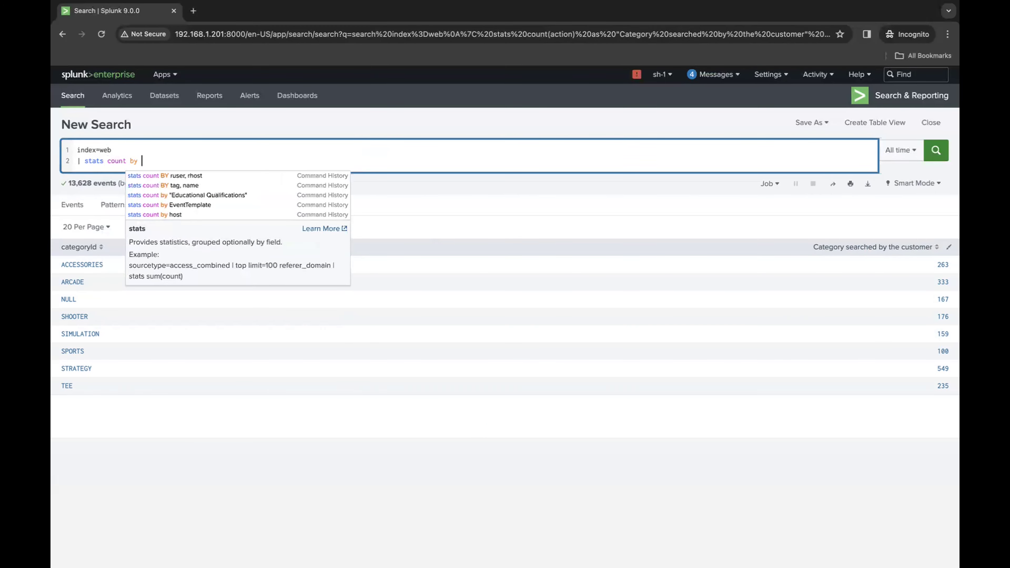
{"action": "type", "text": " categoryID"}
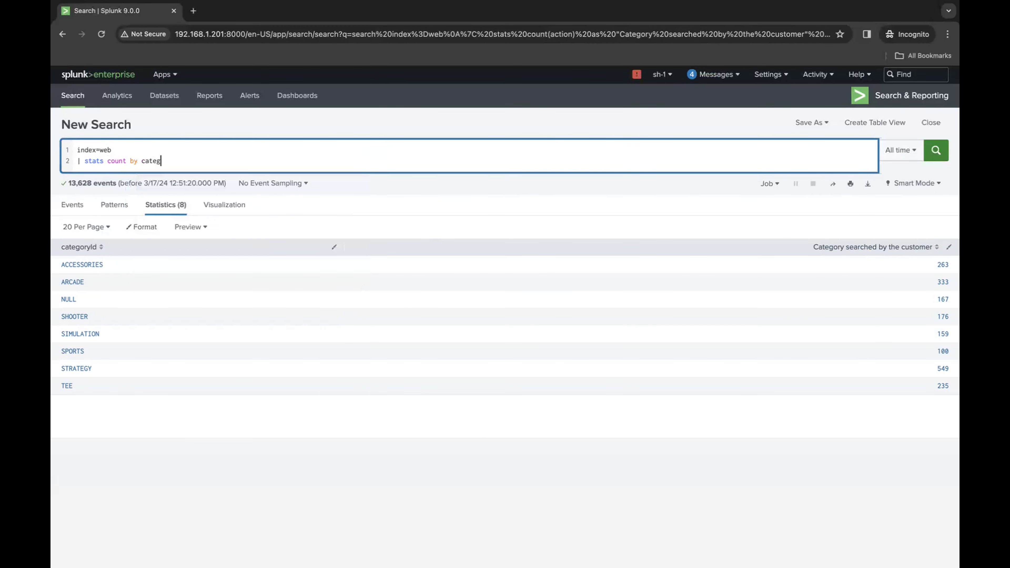
{"action": "type", "text": ","}
{"action": "key", "text": "BackSpace"}
{"action": "key", "text": "BackSpace"}
{"action": "key", "text": "BackSpace"}
{"action": "type", "text": "d, action"}
{"action": "key", "text": "Return"}
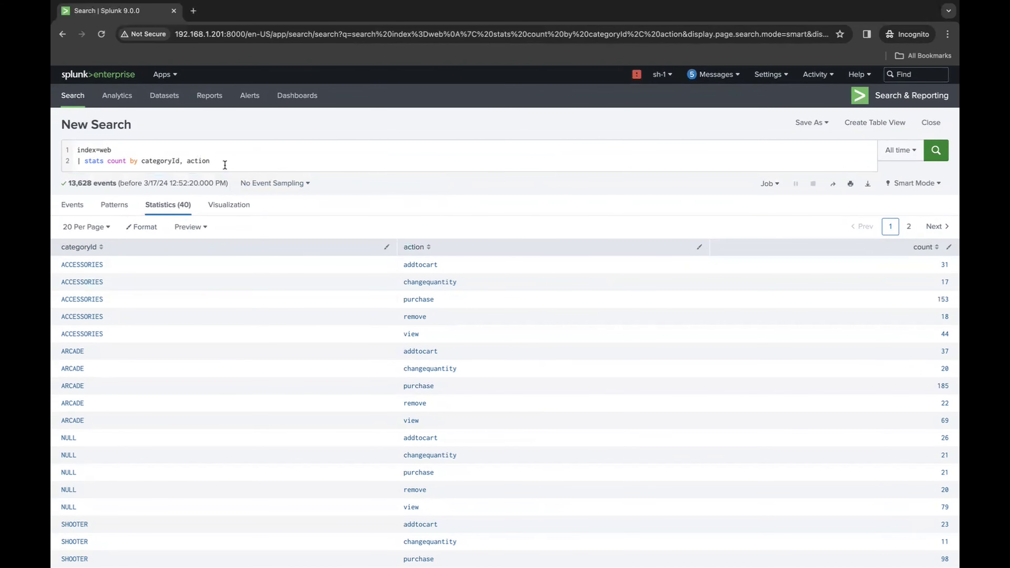
Show the counts by categoryId and action as a pie chart and switch the visualization to a column chart.
{"action": "left_click_drag", "start_coordinate": [225, 162], "coordinate": [68, 159]}
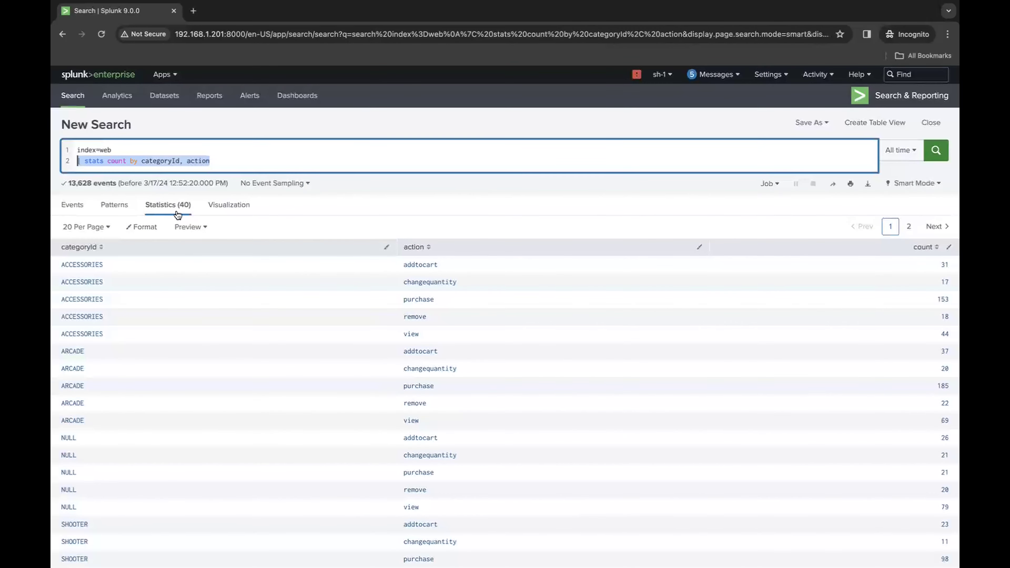
{"action": "left_click", "coordinate": [225, 205]}
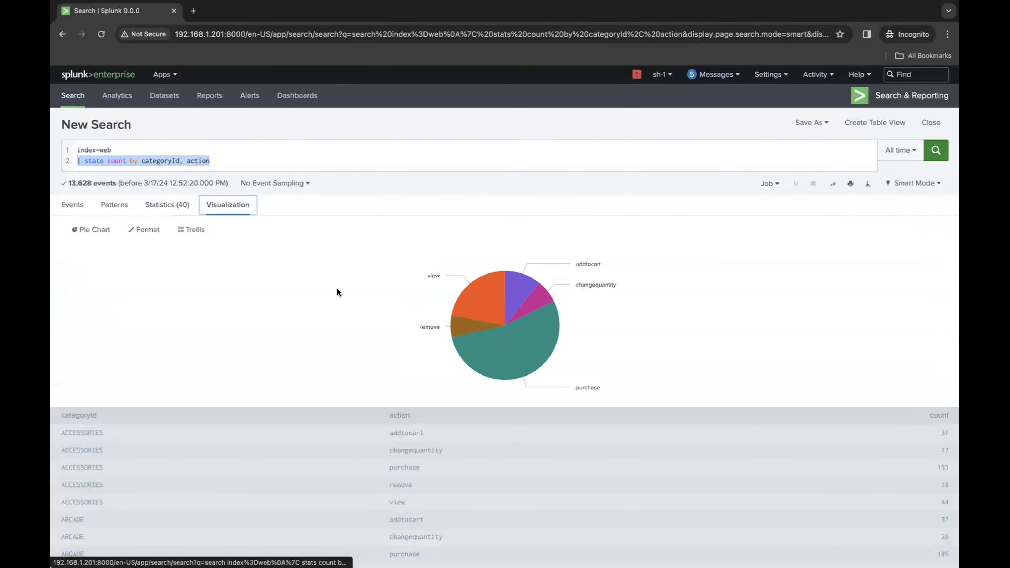
{"action": "left_click", "coordinate": [255, 163]}
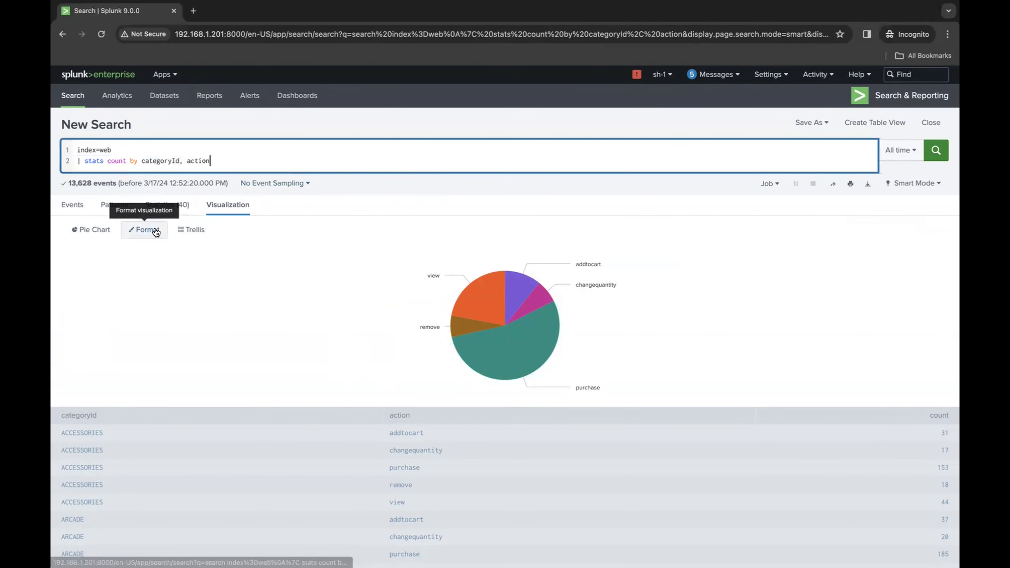
{"action": "left_click", "coordinate": [98, 234]}
{"action": "left_click", "coordinate": [99, 236]}
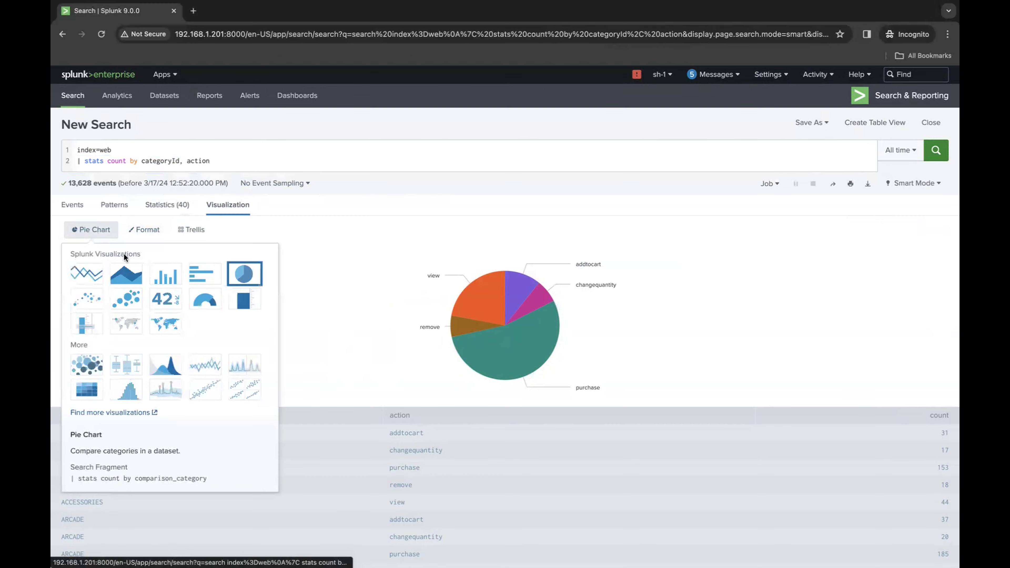
{"action": "left_click", "coordinate": [175, 274]}
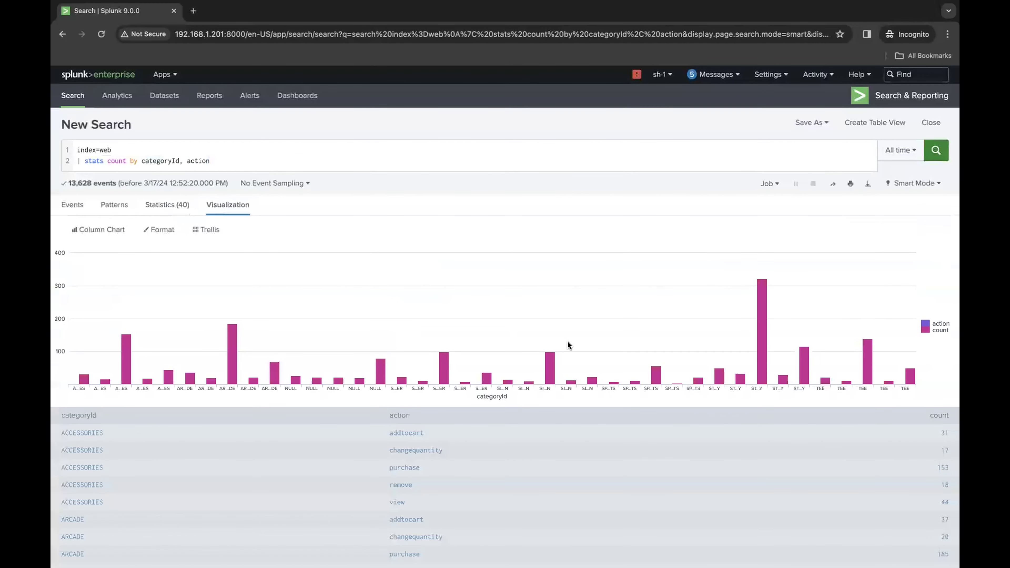
Compare the results as a bar chart and a pie chart, then return to the statistics table.
{"action": "left_click", "coordinate": [108, 235]}
{"action": "left_click", "coordinate": [208, 273]}
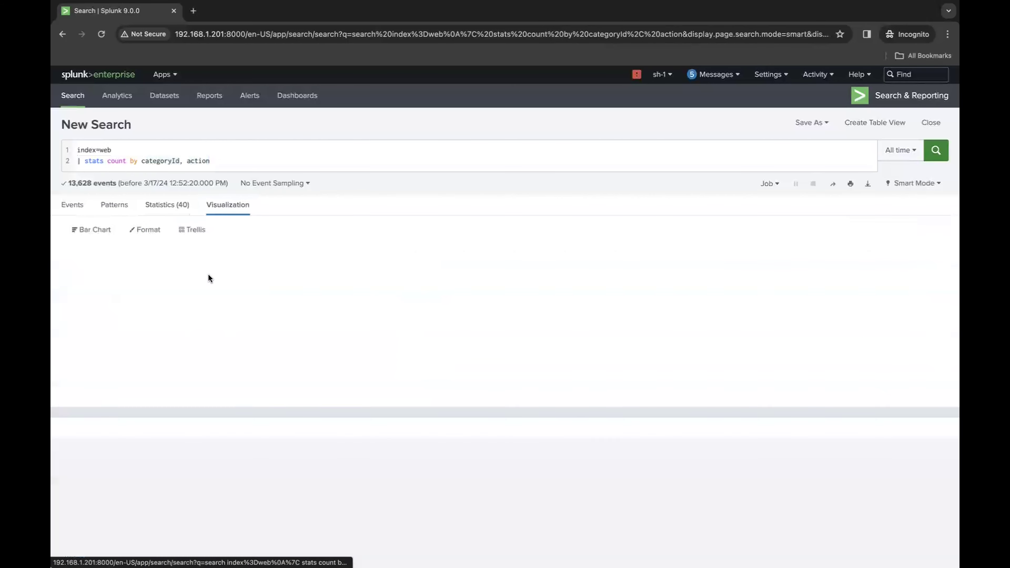
{"action": "left_click", "coordinate": [144, 230]}
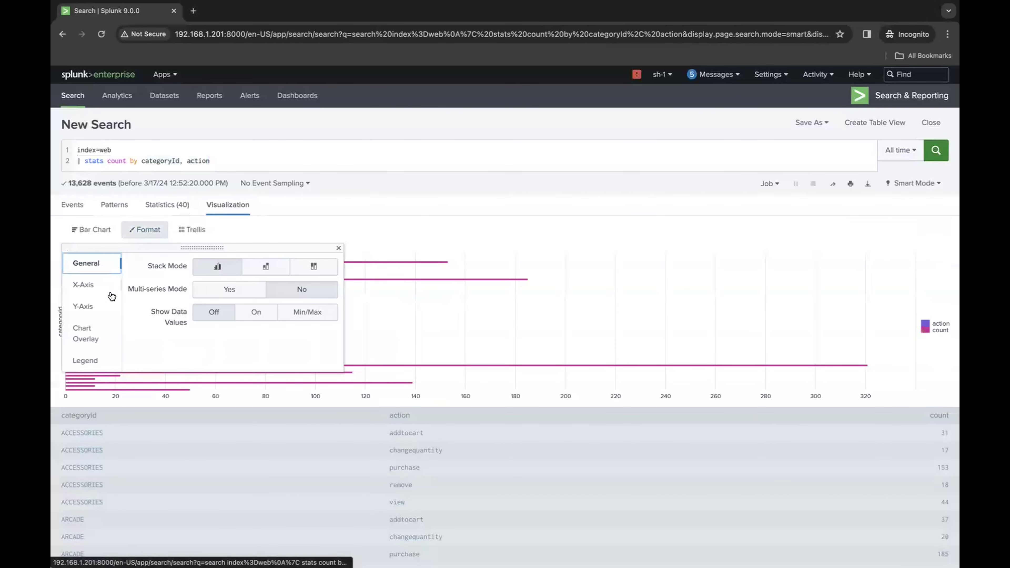
{"action": "left_click", "coordinate": [144, 230]}
{"action": "left_click", "coordinate": [92, 231]}
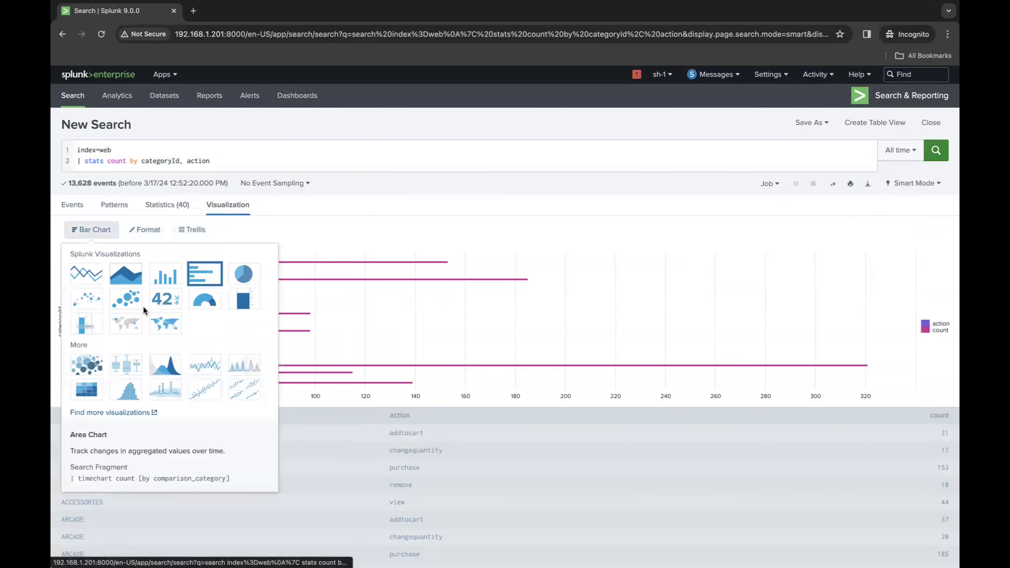
{"action": "left_click", "coordinate": [248, 279]}
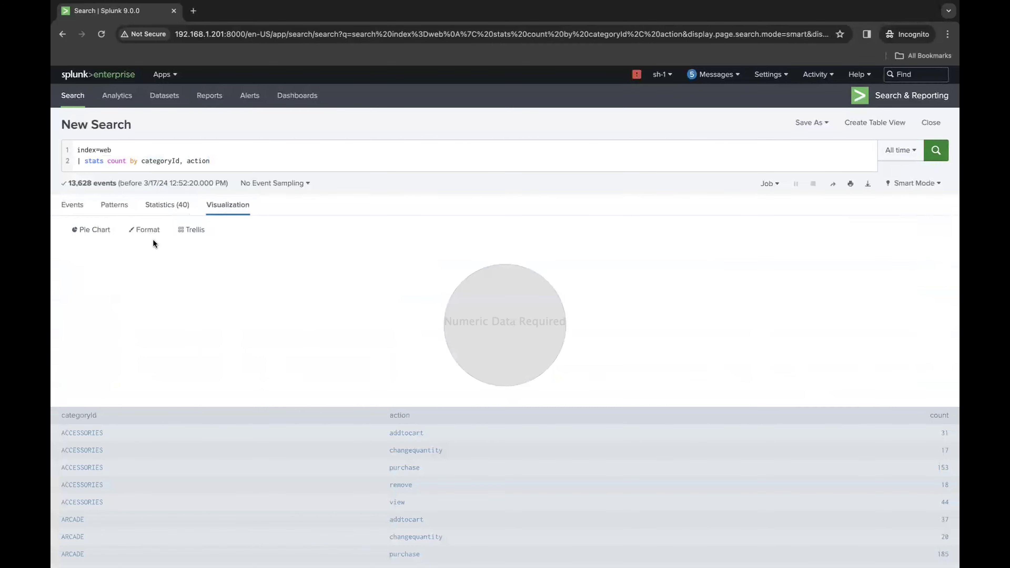
{"action": "left_click", "coordinate": [174, 211]}
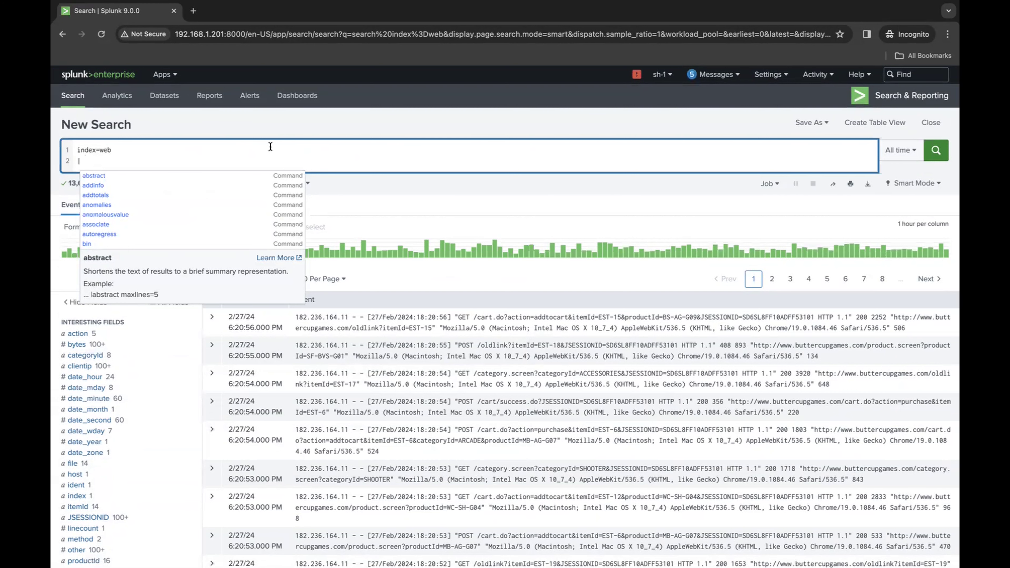
Put | stats dc(ClientIp) as Customer by action on the second line below index=web and run the search.
{"action": "type", "text": "| stats dc"}
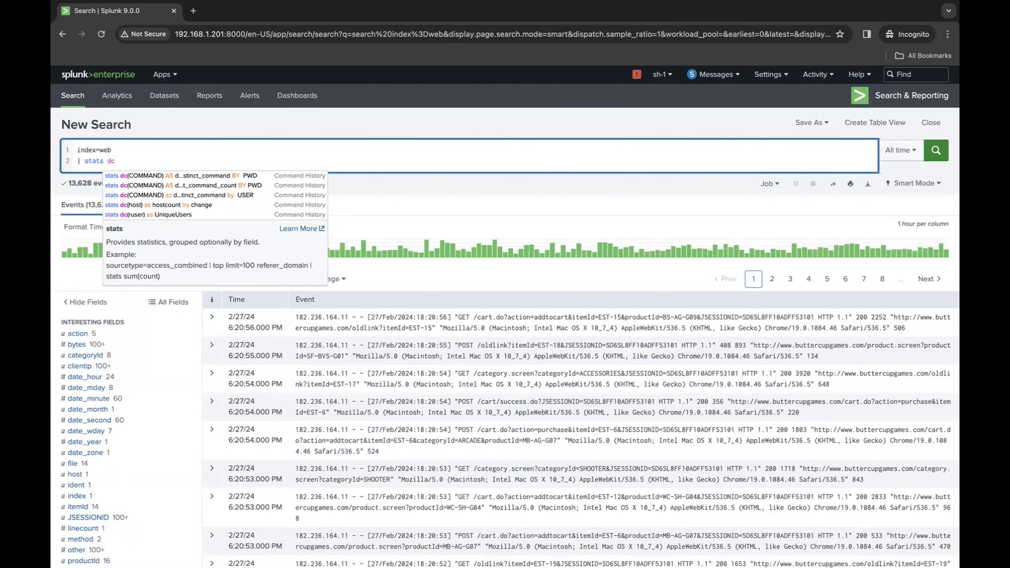
{"action": "type", "text": "(Cli"}
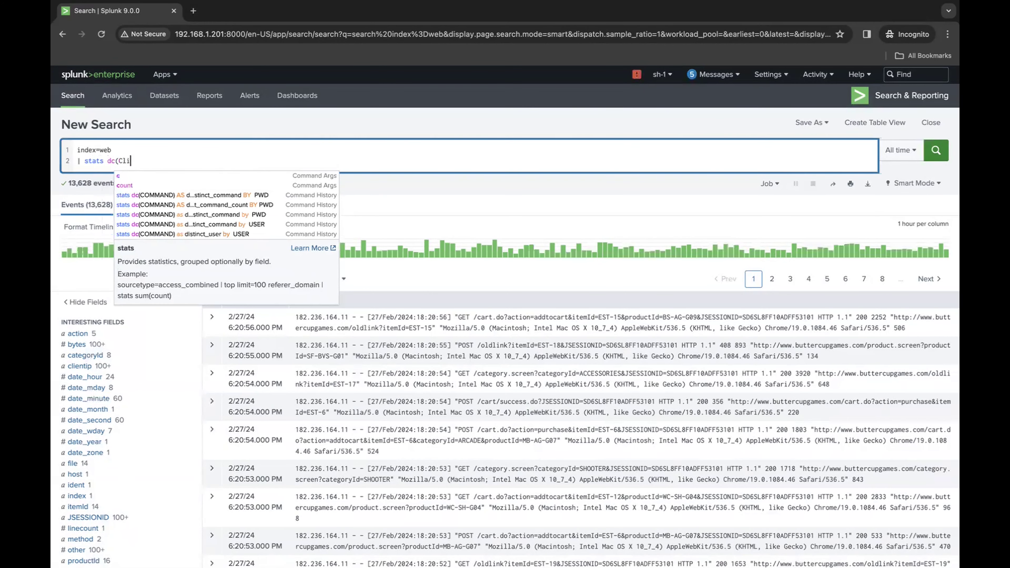
{"action": "type", "text": "entIp"}
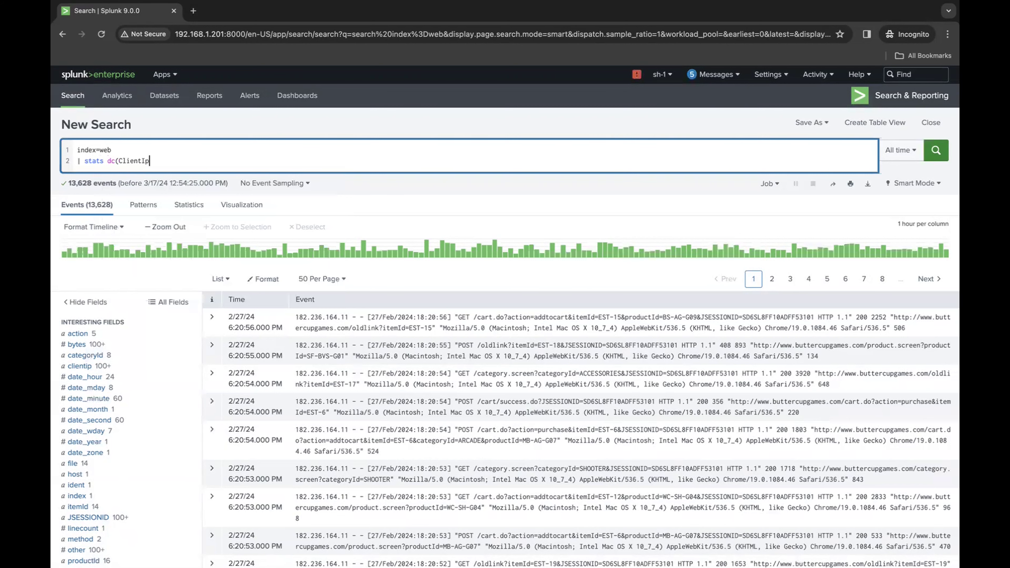
{"action": "type", "text": ") as Customer by action"}
{"action": "double_click", "coordinate": [131, 161]}
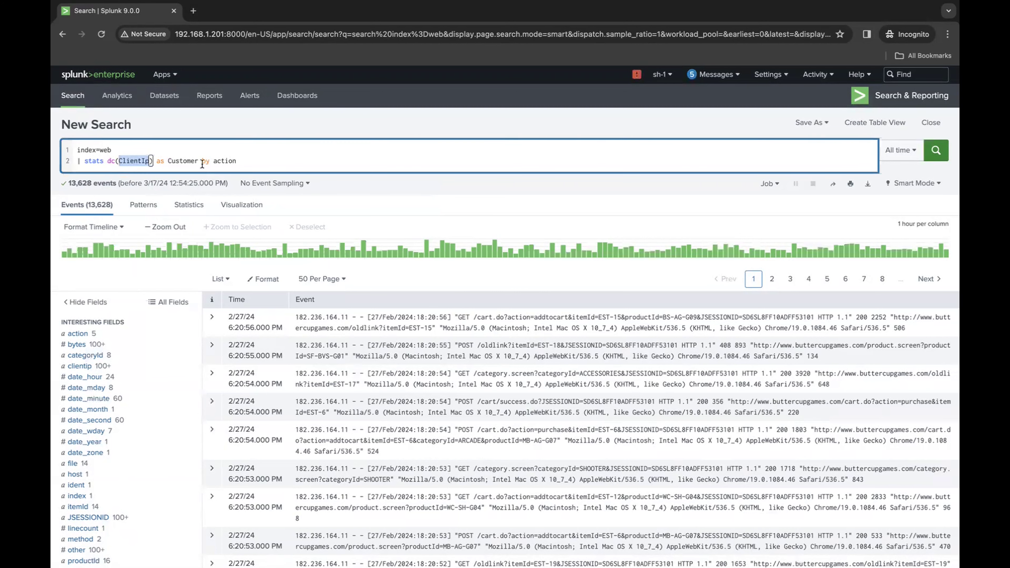
{"action": "left_click_drag", "start_coordinate": [198, 161], "coordinate": [107, 161]}
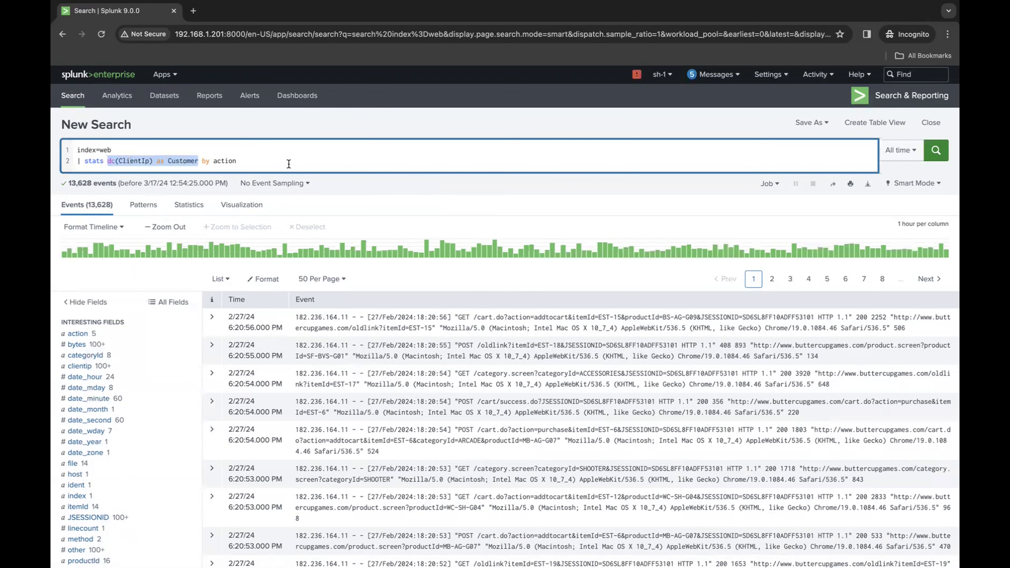
{"action": "key", "text": "Return"}
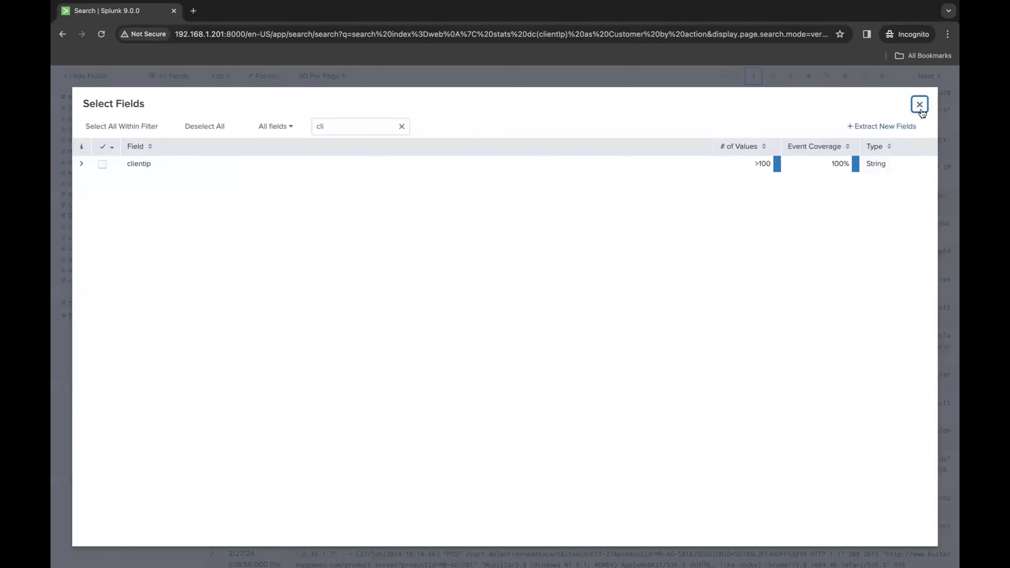
Close the field selection and correct the field name in the dc function to clientip, then rerun the search.
{"action": "left_click", "coordinate": [920, 105]}
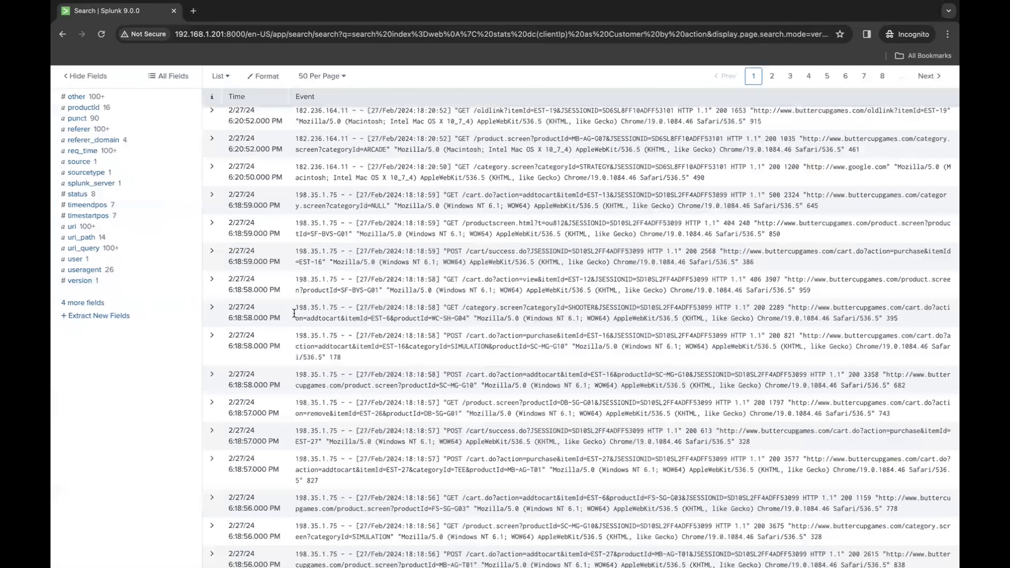
{"action": "scroll", "coordinate": [294, 313], "scroll_direction": "up", "scroll_amount": 10}
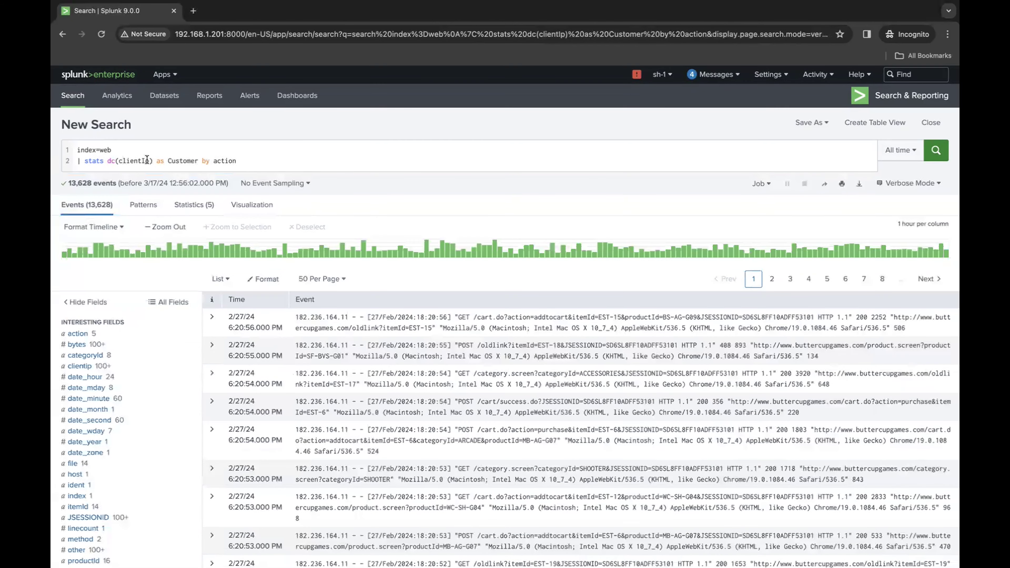
{"action": "left_click", "coordinate": [146, 159]}
{"action": "key", "text": "BackSpace"}
{"action": "type", "text": "i"}
{"action": "key", "text": "Return"}
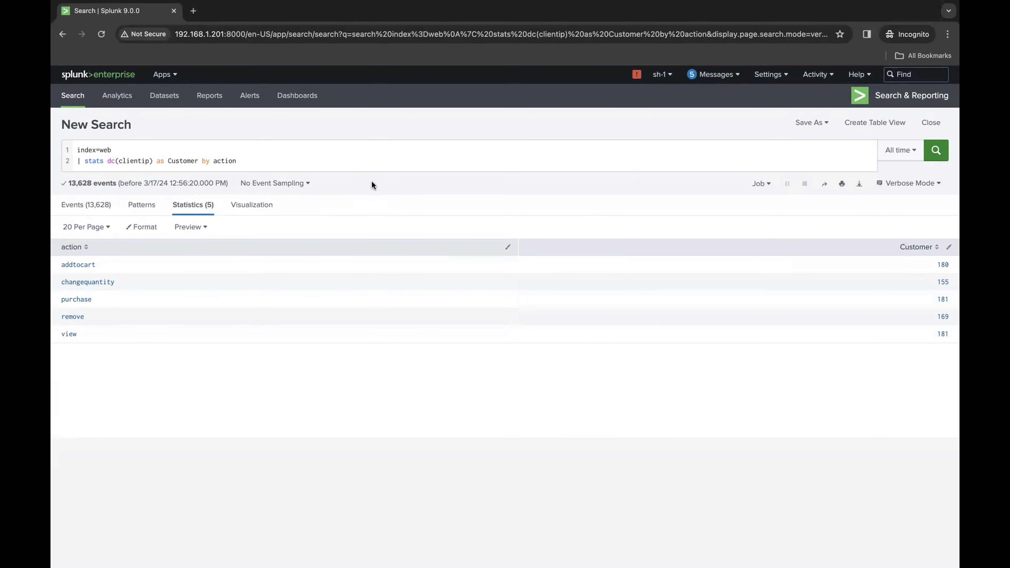
View the distinct Customer counts by action as a pie chart and return to the statistics table.
{"action": "left_click", "coordinate": [250, 205]}
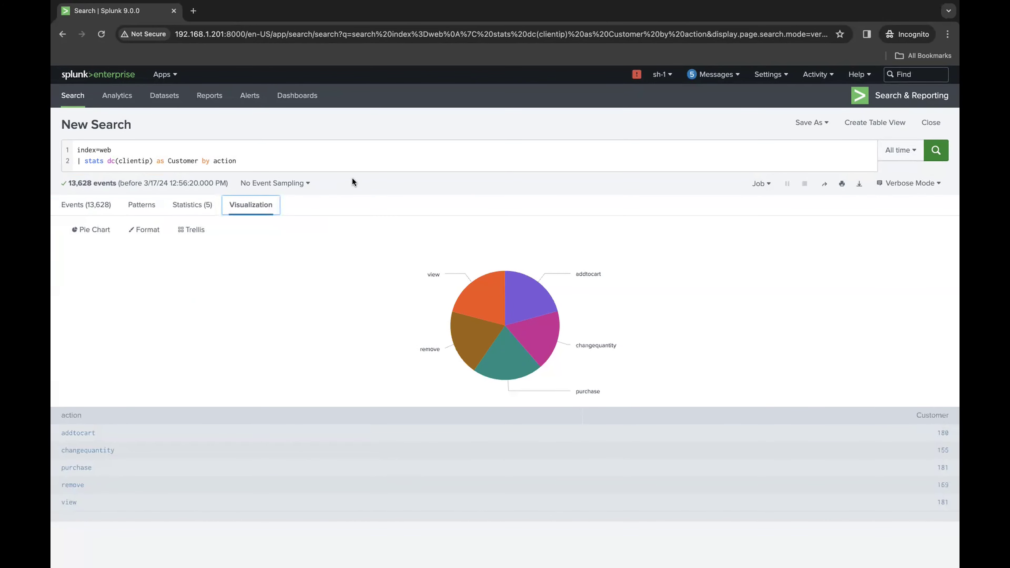
{"action": "left_click", "coordinate": [270, 164]}
{"action": "left_click", "coordinate": [190, 204]}
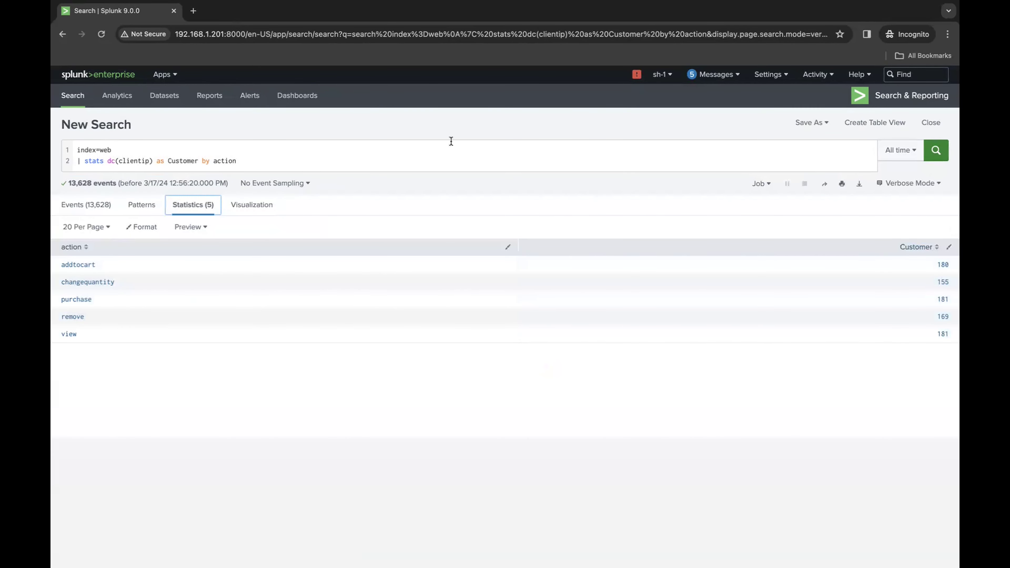
Add | sort - Customer as a third line of the query and run the search.
{"action": "left_click", "coordinate": [277, 162]}
{"action": "key", "text": "shift+Return"}
{"action": "type", "text": "| s"}
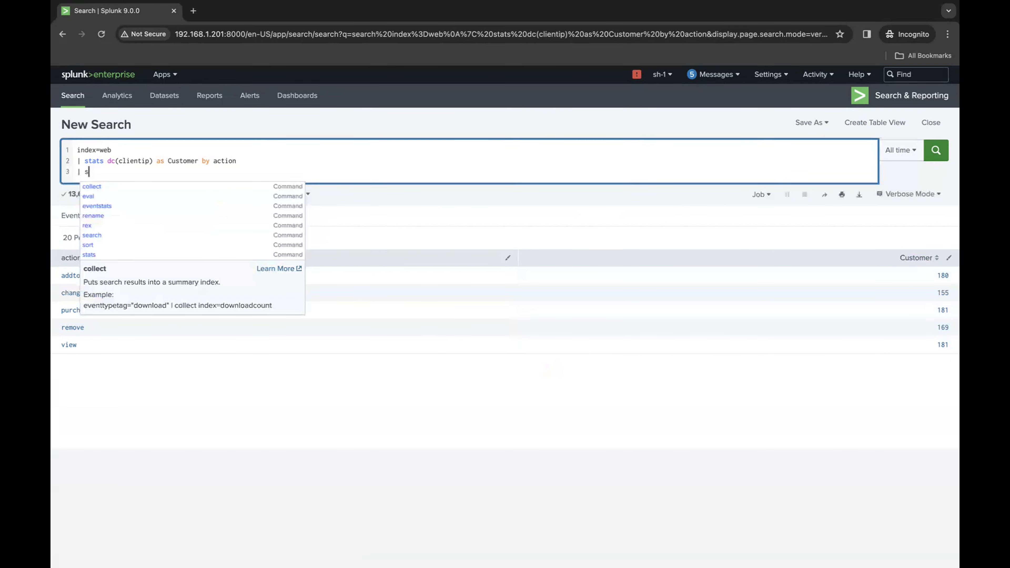
{"action": "type", "text": "ort - "}
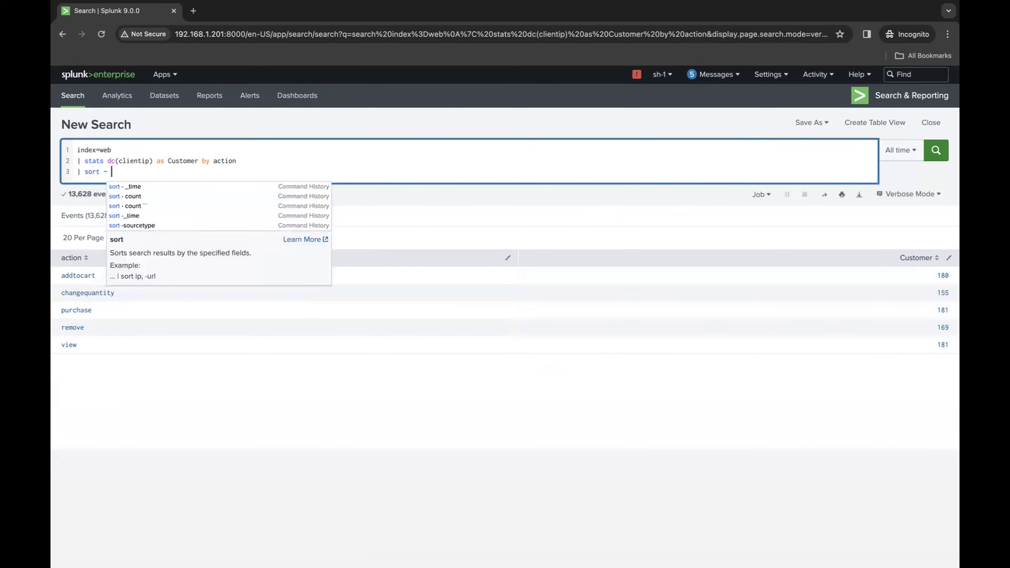
{"action": "type", "text": "customer"}
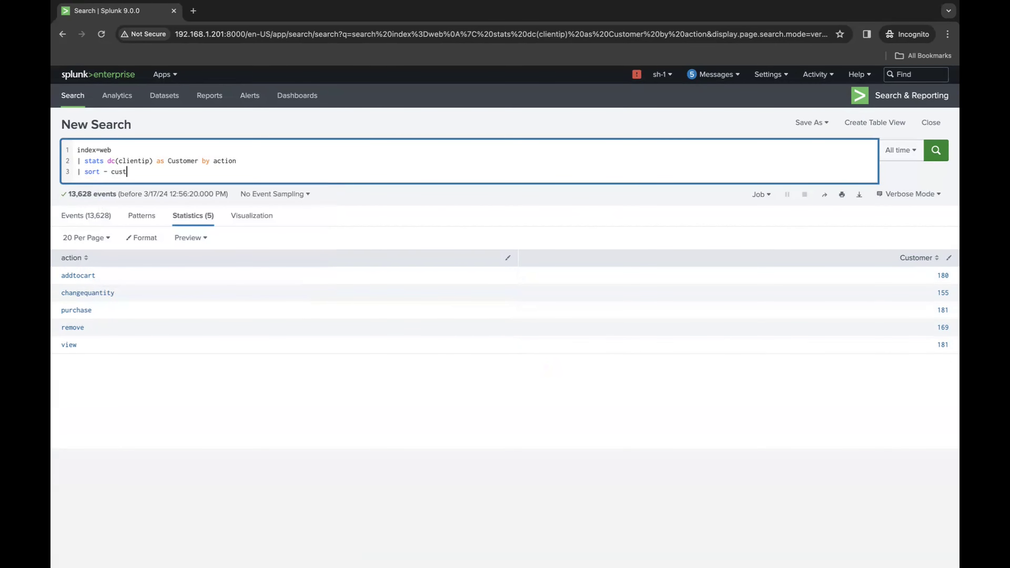
{"action": "key", "text": "Return"}
{"action": "left_click", "coordinate": [115, 171]}
{"action": "key", "text": "BackSpace"}
{"action": "type", "text": "C"}
{"action": "key", "text": "Return"}
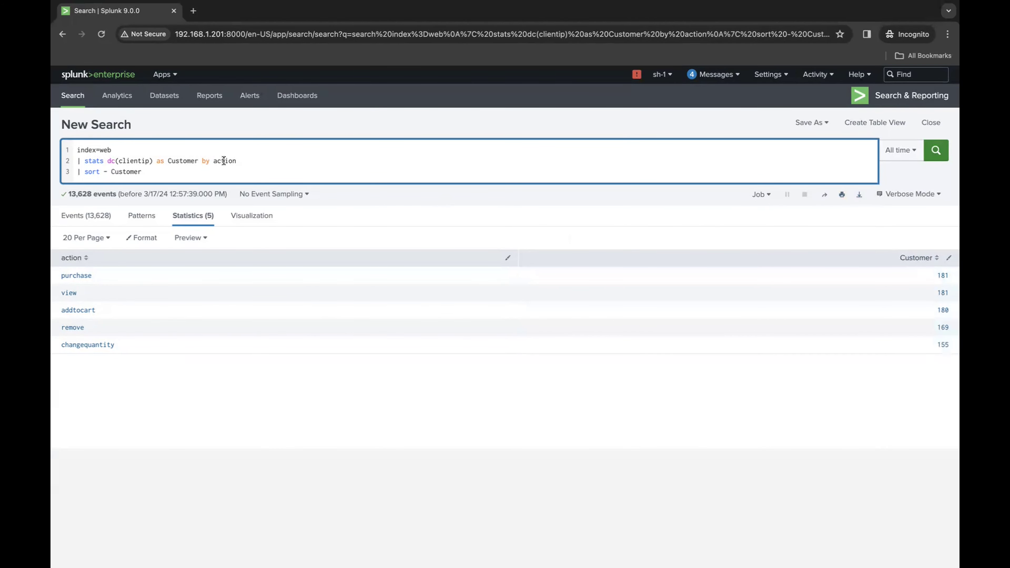
{"action": "left_click_drag", "start_coordinate": [157, 170], "coordinate": [52, 170]}
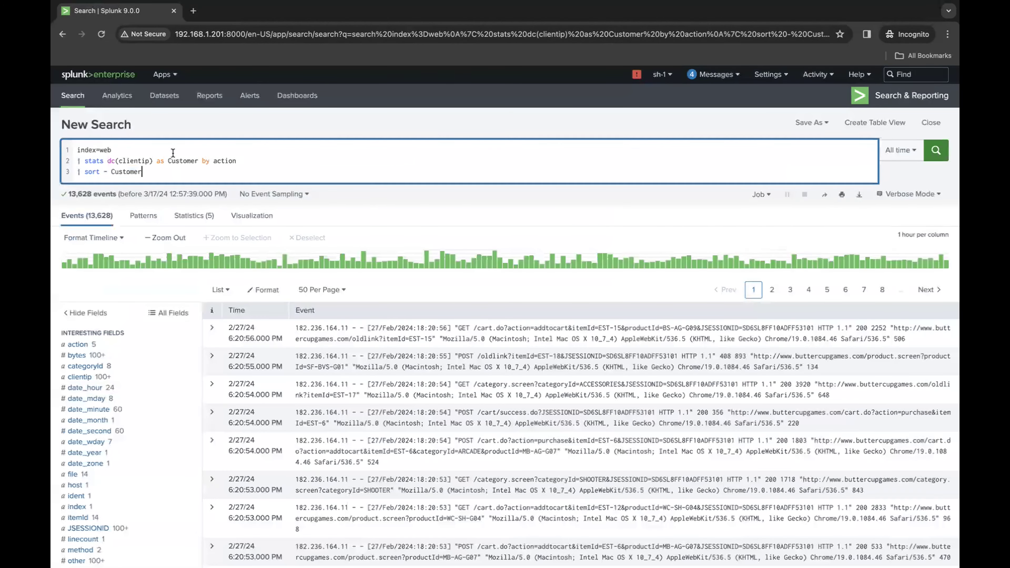
Search the web for stats command in splunk in a new browser tab, open Splunk's stats command overview and reject optional cookies.
{"action": "left_click_drag", "start_coordinate": [236, 161], "coordinate": [81, 161]}
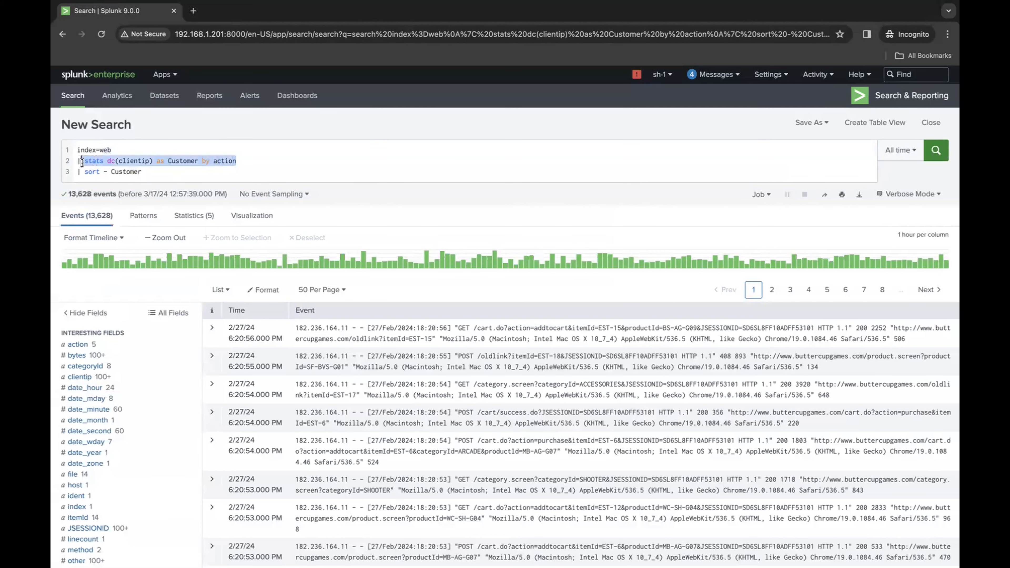
{"action": "left_click", "coordinate": [195, 11]}
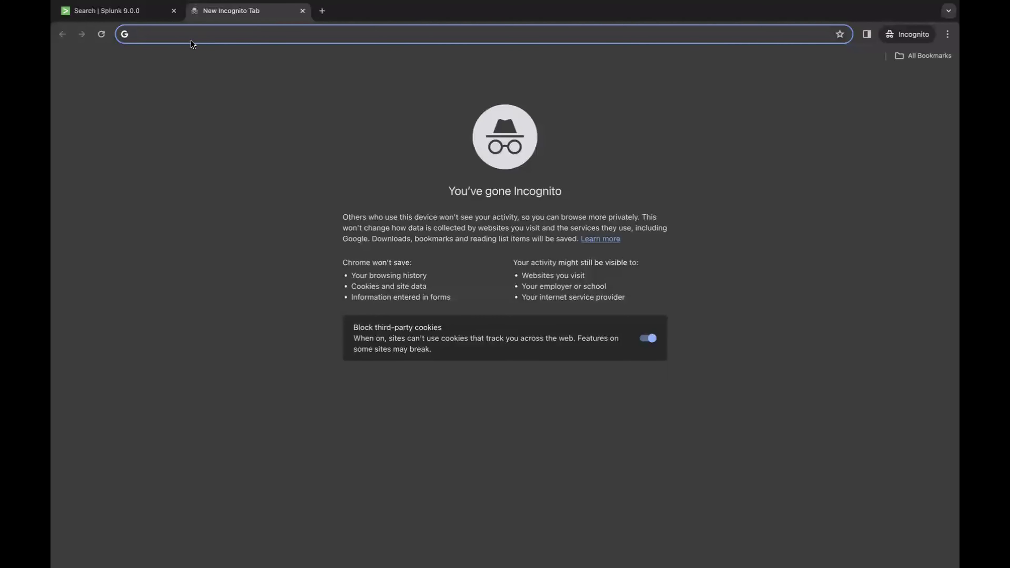
{"action": "type", "text": "stat"}
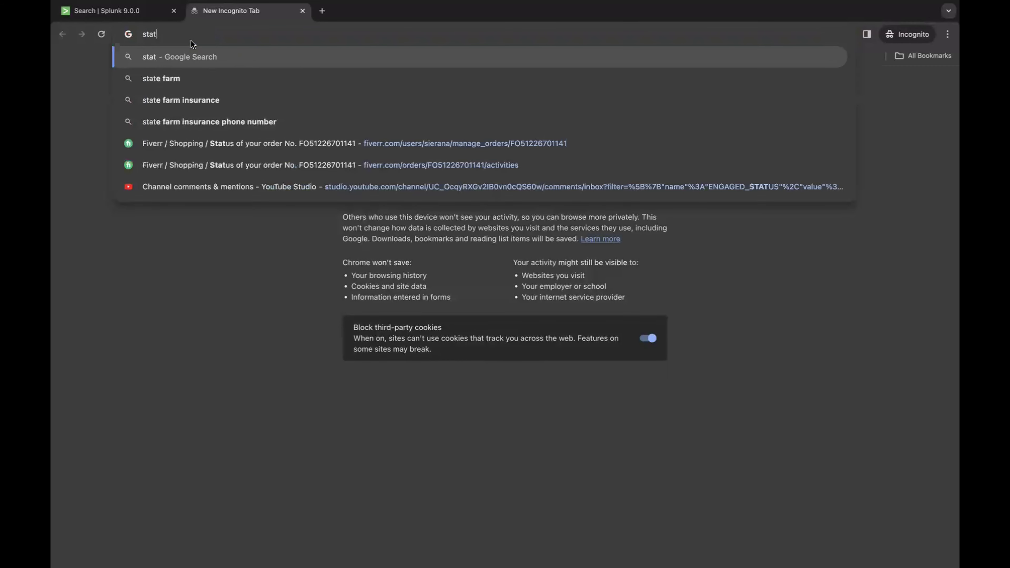
{"action": "type", "text": "s"}
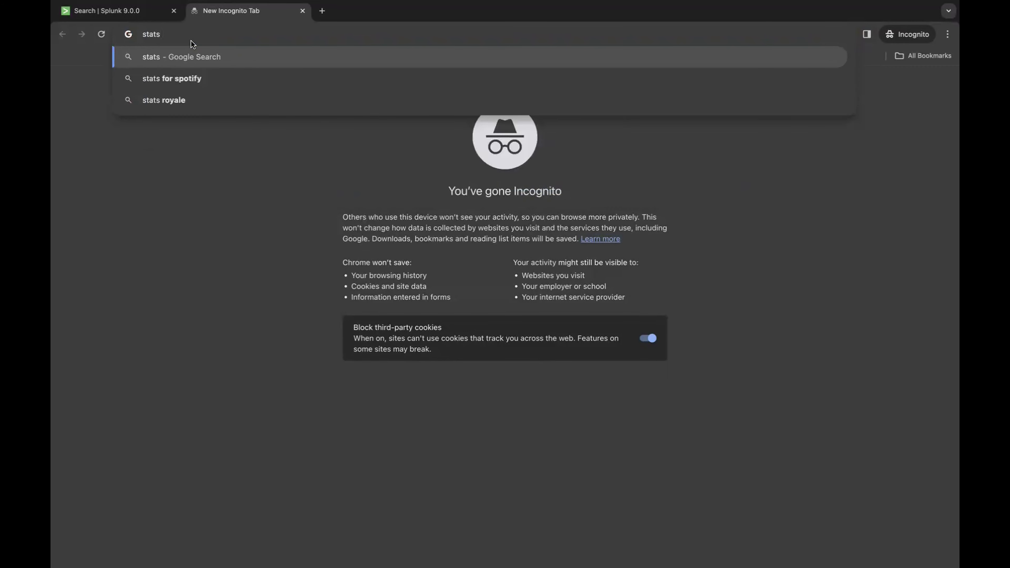
{"action": "type", "text": "command in splun"}
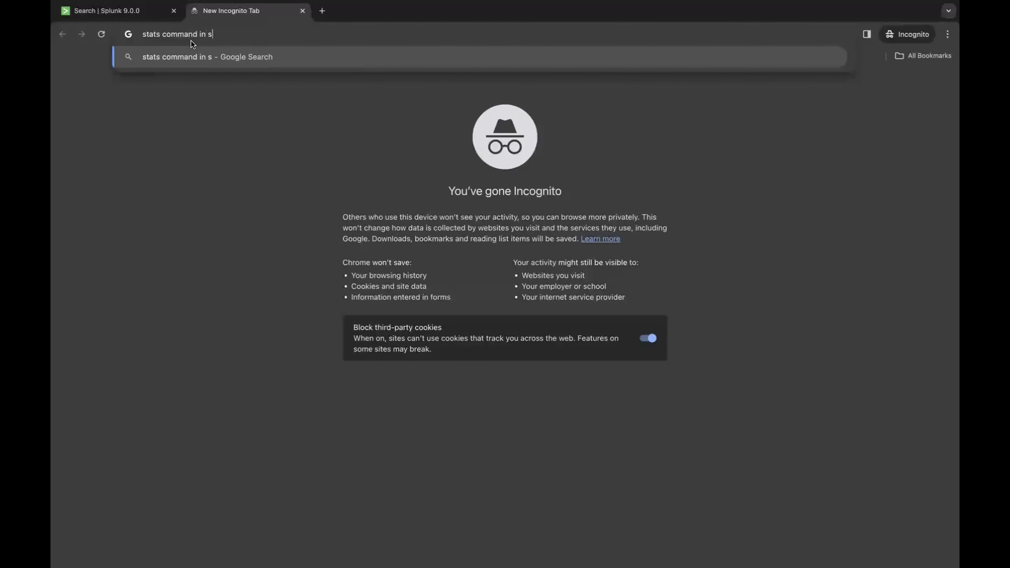
{"action": "type", "text": "k"}
{"action": "key", "text": "Return"}
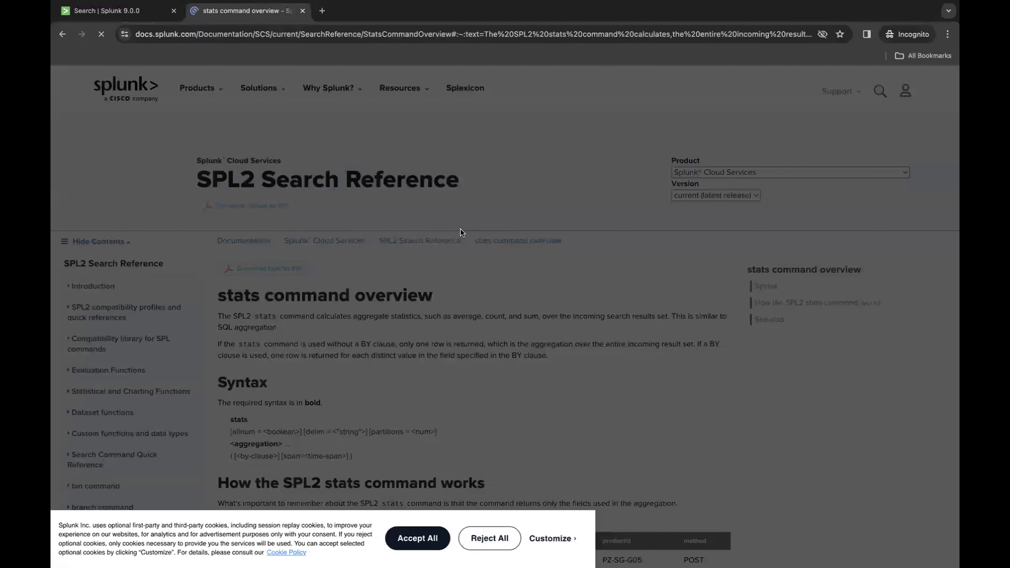
{"action": "left_click", "coordinate": [498, 539]}
Examine the syntax, functions, grouping and renaming examples in the stats command overview and return to the Splunk search page.
{"action": "scroll", "coordinate": [513, 378], "scroll_direction": "down", "scroll_amount": 5}
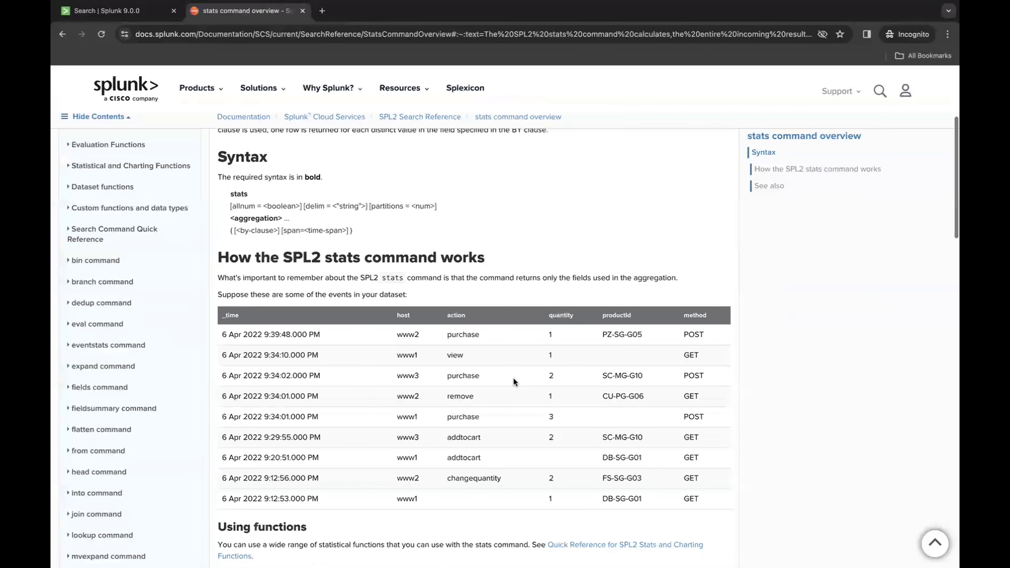
{"action": "scroll", "coordinate": [513, 380], "scroll_direction": "down", "scroll_amount": 5}
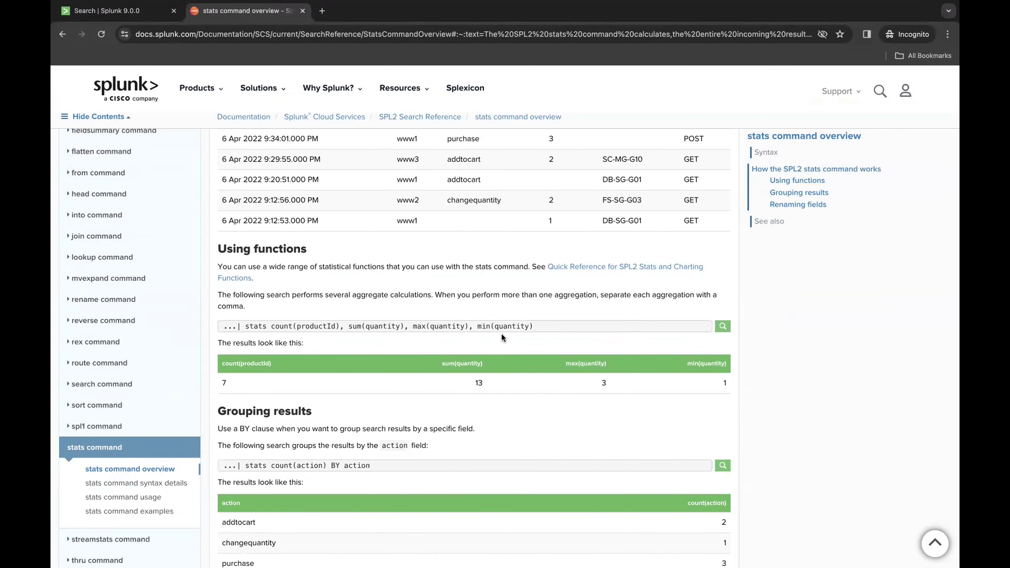
{"action": "scroll", "coordinate": [458, 324], "scroll_direction": "down", "scroll_amount": 3}
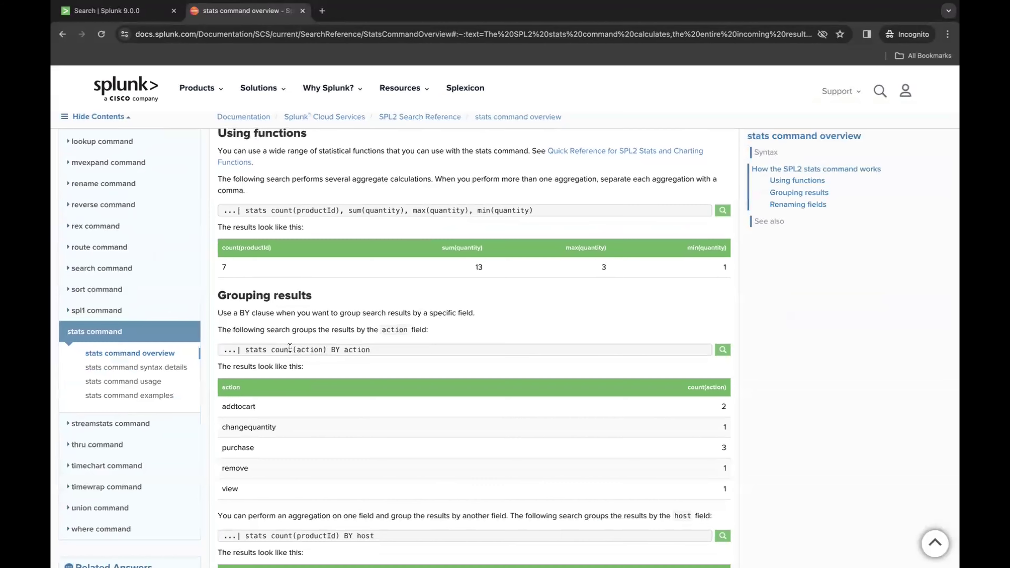
{"action": "scroll", "coordinate": [290, 348], "scroll_direction": "down", "scroll_amount": 5}
{"action": "scroll", "coordinate": [290, 349], "scroll_direction": "down", "scroll_amount": 2}
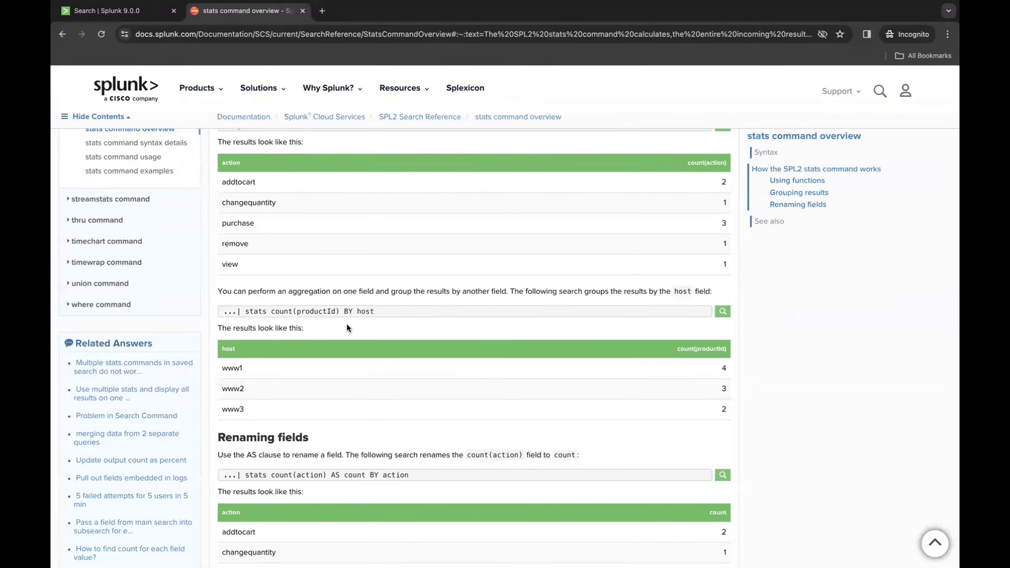
{"action": "scroll", "coordinate": [347, 324], "scroll_direction": "down", "scroll_amount": 4}
{"action": "scroll", "coordinate": [405, 357], "scroll_direction": "down", "scroll_amount": 4}
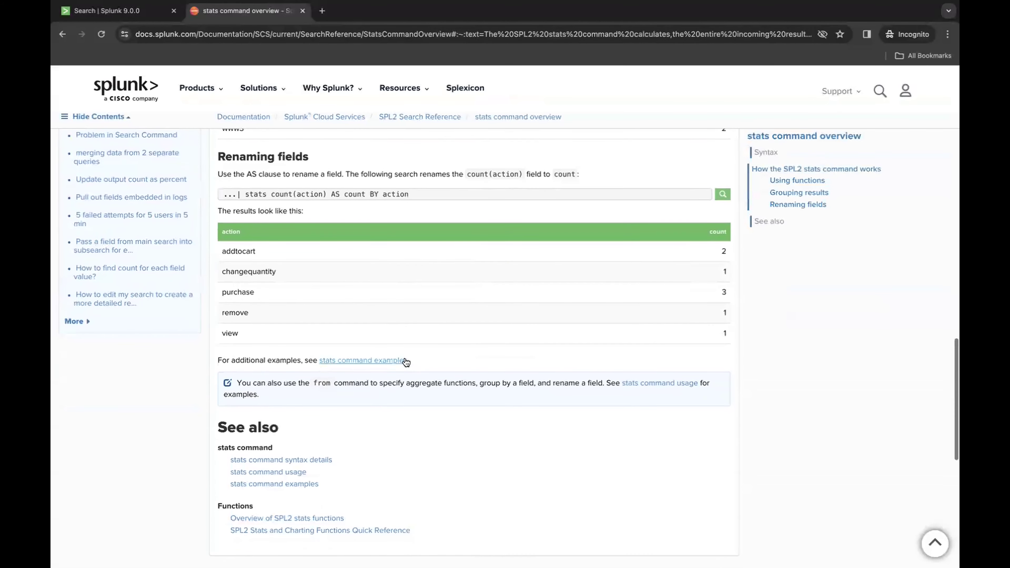
{"action": "scroll", "coordinate": [324, 352], "scroll_direction": "down", "scroll_amount": 5}
{"action": "scroll", "coordinate": [324, 353], "scroll_direction": "up", "scroll_amount": 20}
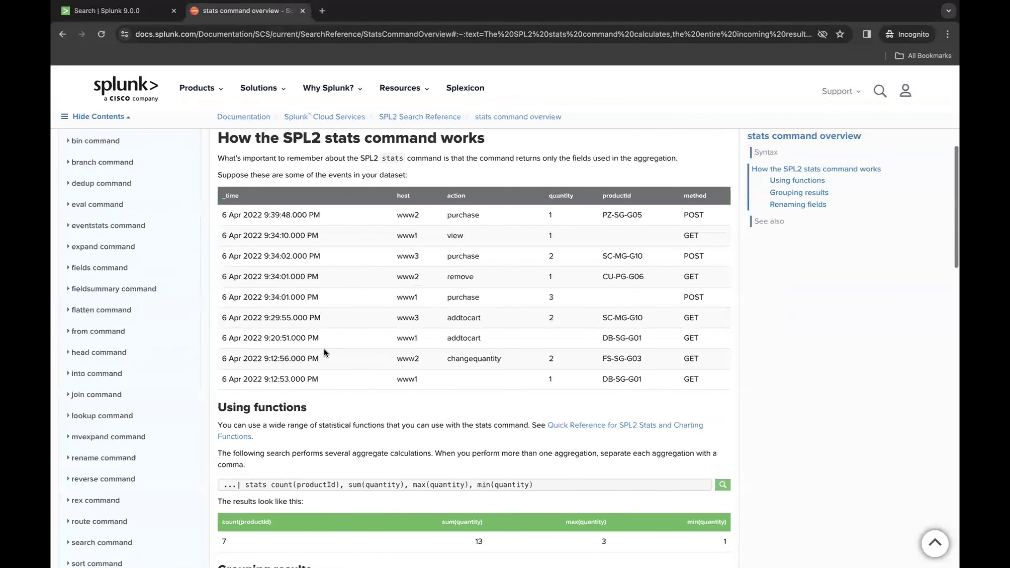
{"action": "scroll", "coordinate": [324, 349], "scroll_direction": "down", "scroll_amount": 1}
{"action": "scroll", "coordinate": [338, 350], "scroll_direction": "up", "scroll_amount": 3}
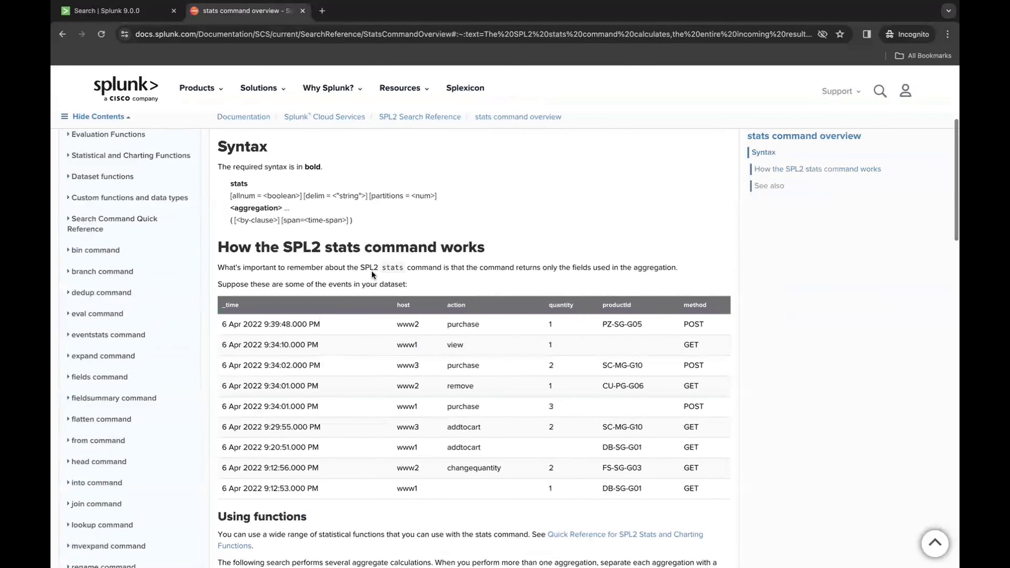
{"action": "scroll", "coordinate": [359, 265], "scroll_direction": "up", "scroll_amount": 6}
{"action": "scroll", "coordinate": [356, 262], "scroll_direction": "down", "scroll_amount": 6}
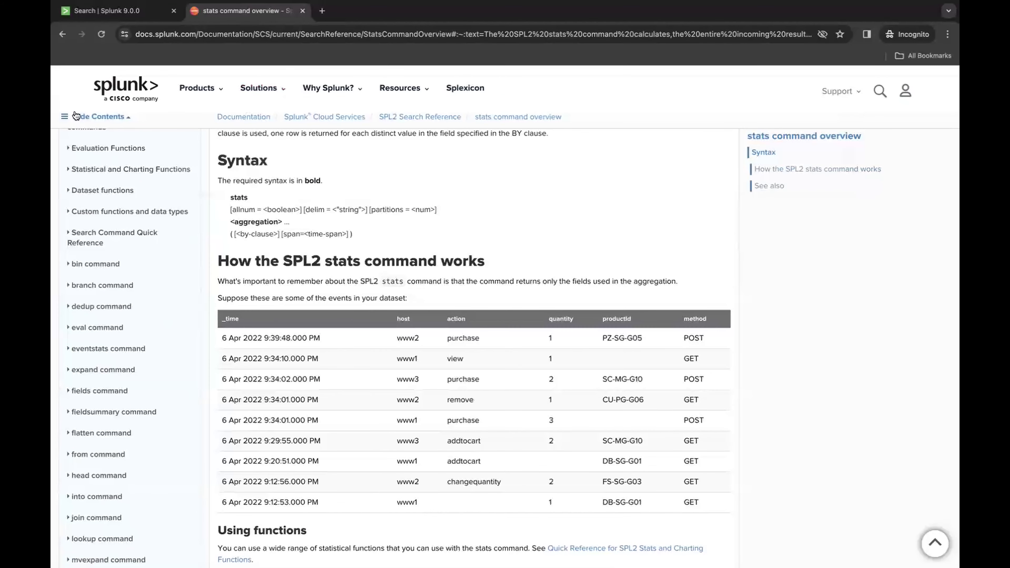
{"action": "left_click", "coordinate": [132, 20]}
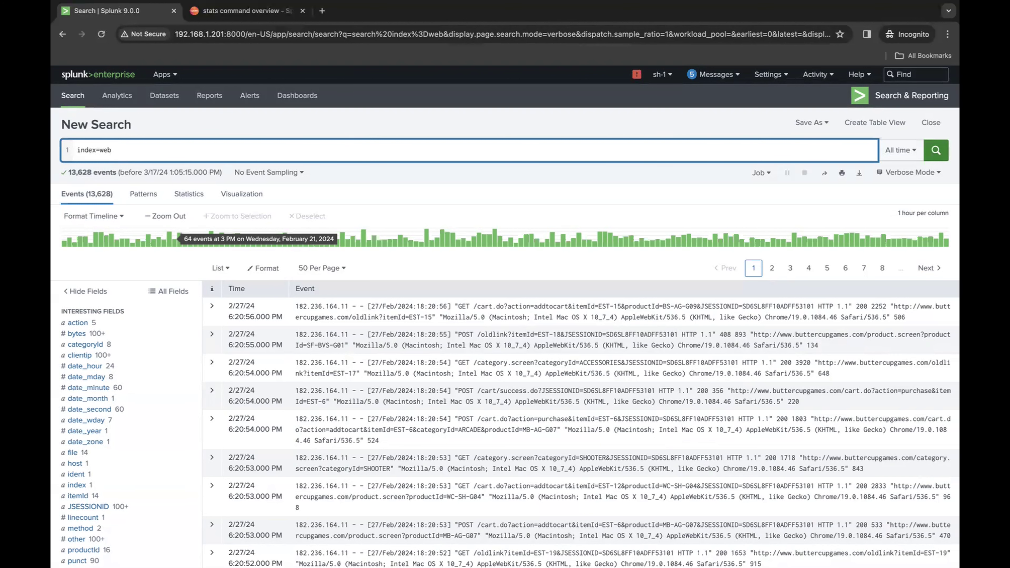
Add | chart count(clientip) on a second line below index=web.
{"action": "key", "text": "shift+Return"}
{"action": "type", "text": "|"}
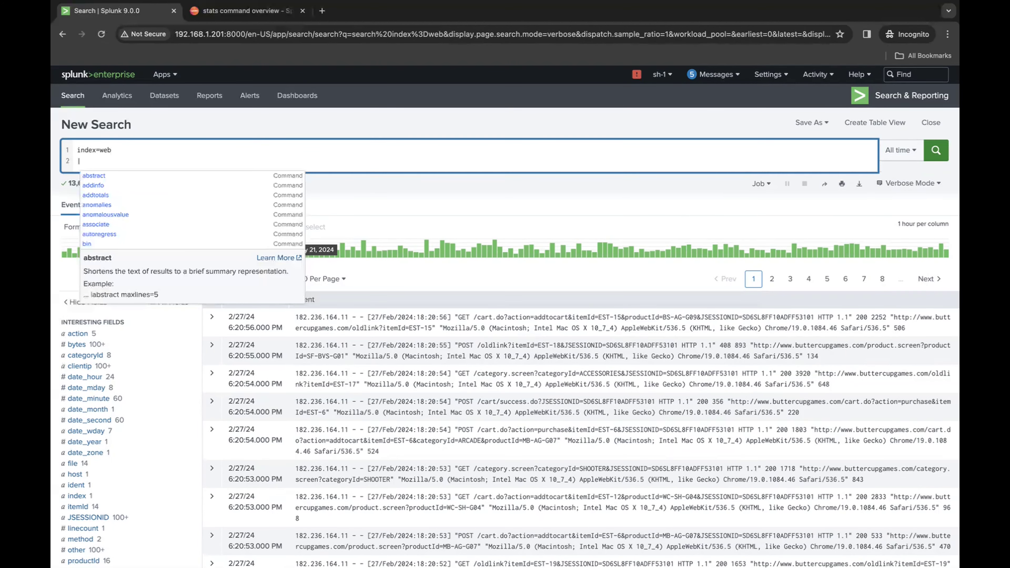
{"action": "type", "text": " chart "}
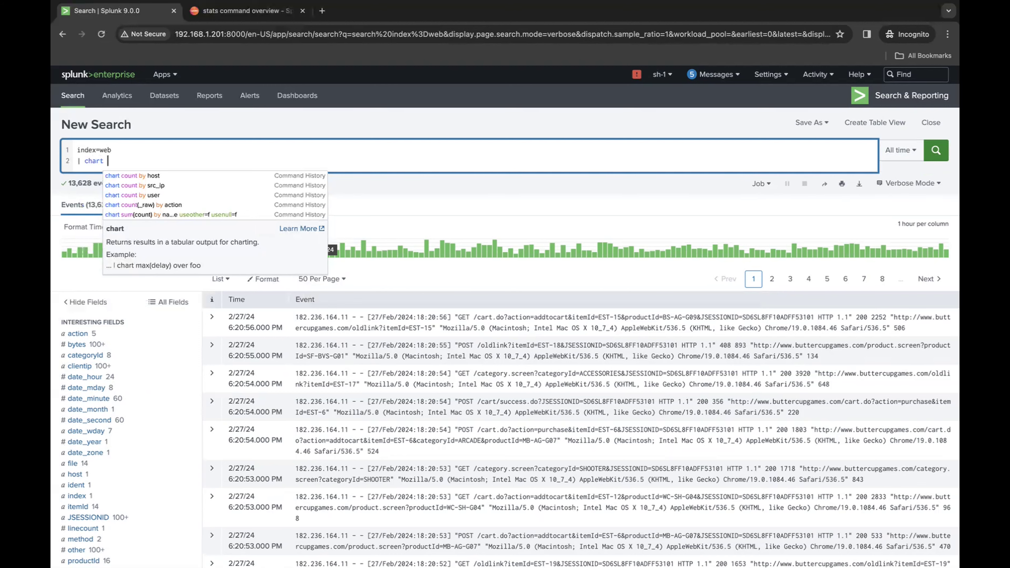
{"action": "type", "text": "count(clientip)"}
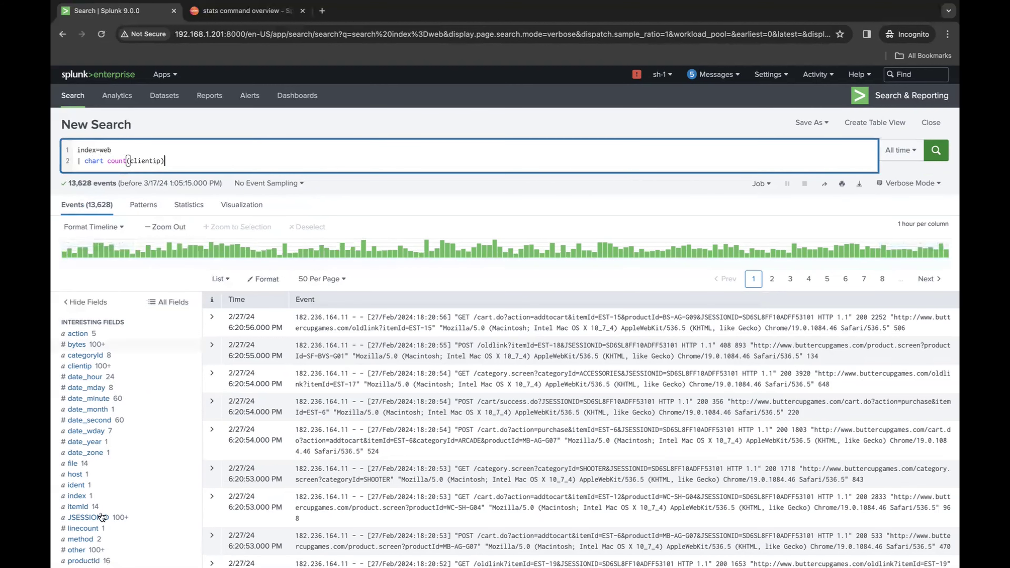
Copy the date_wday field name from its field details, append over date_wday to the chart command and run the search.
{"action": "scroll", "coordinate": [73, 450], "scroll_direction": "down", "scroll_amount": 3}
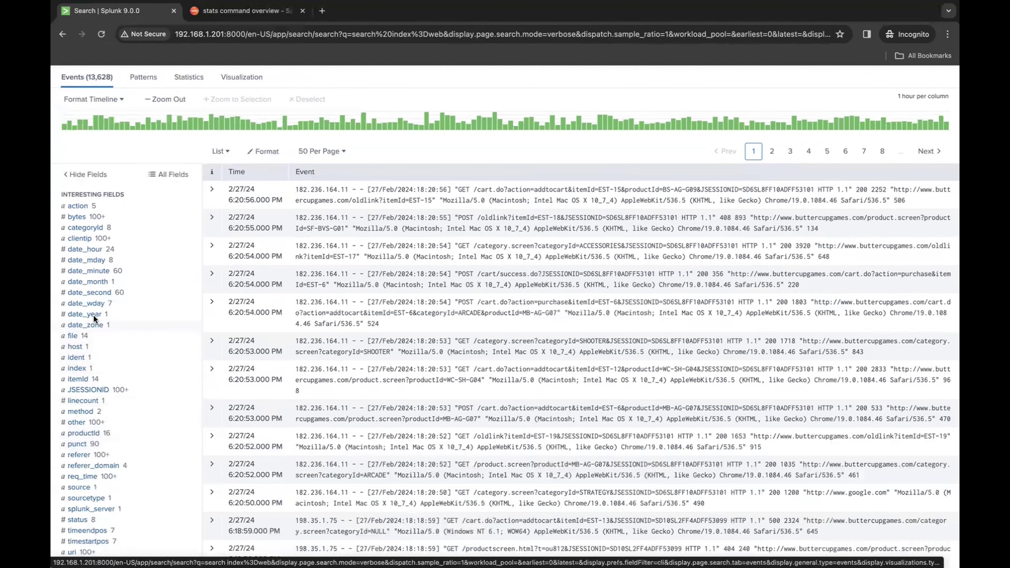
{"action": "left_click", "coordinate": [96, 305]}
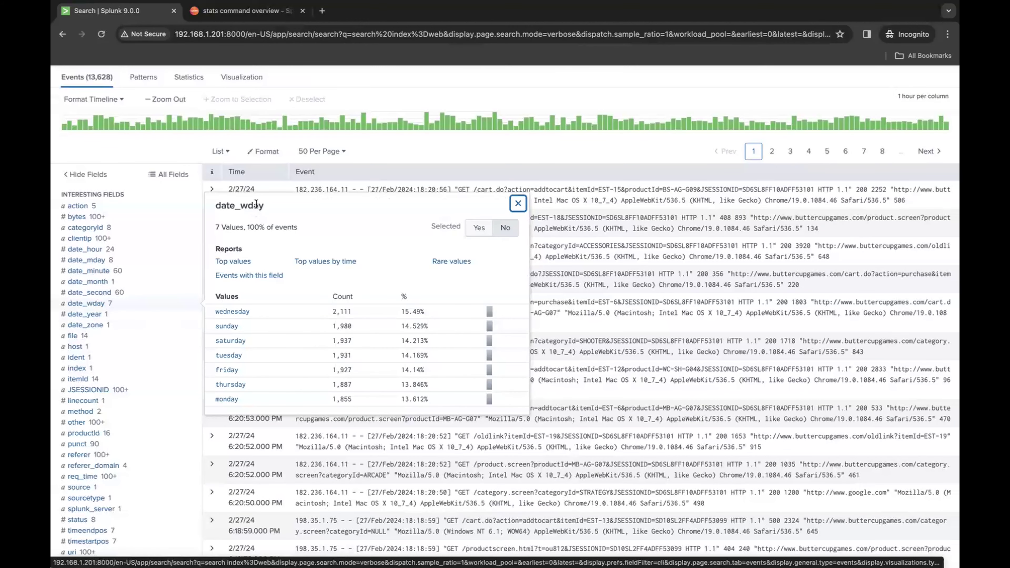
{"action": "left_click_drag", "start_coordinate": [266, 206], "coordinate": [215, 206]}
{"action": "key", "text": "super+c"}
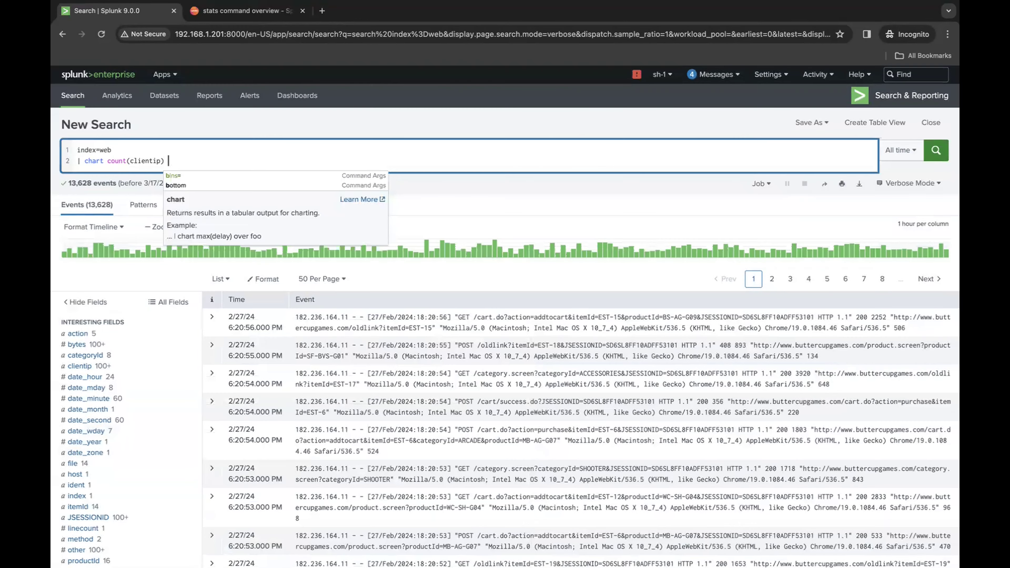
{"action": "type", "text": "over"}
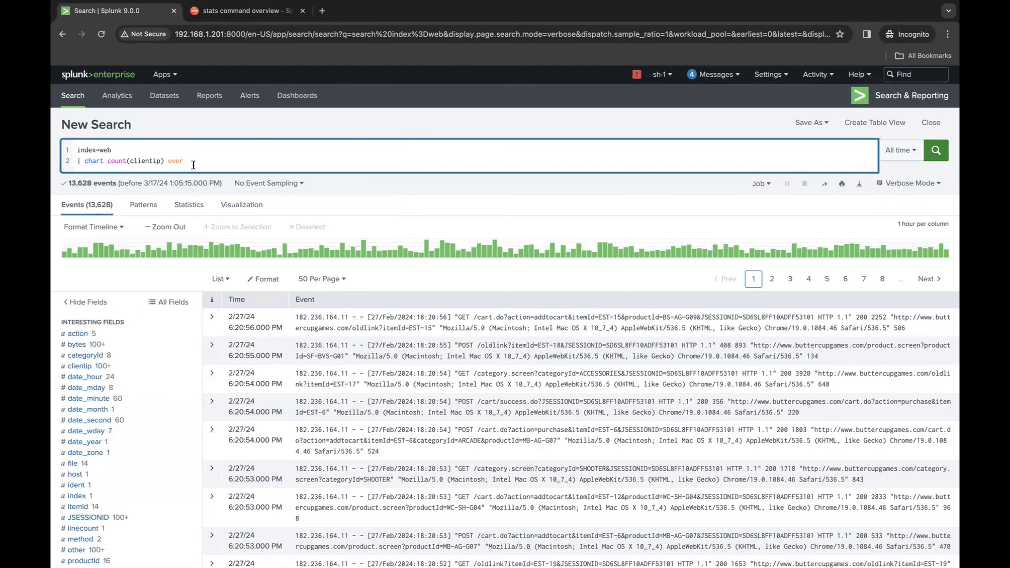
{"action": "key", "text": "super+v"}
{"action": "key", "text": "Return"}
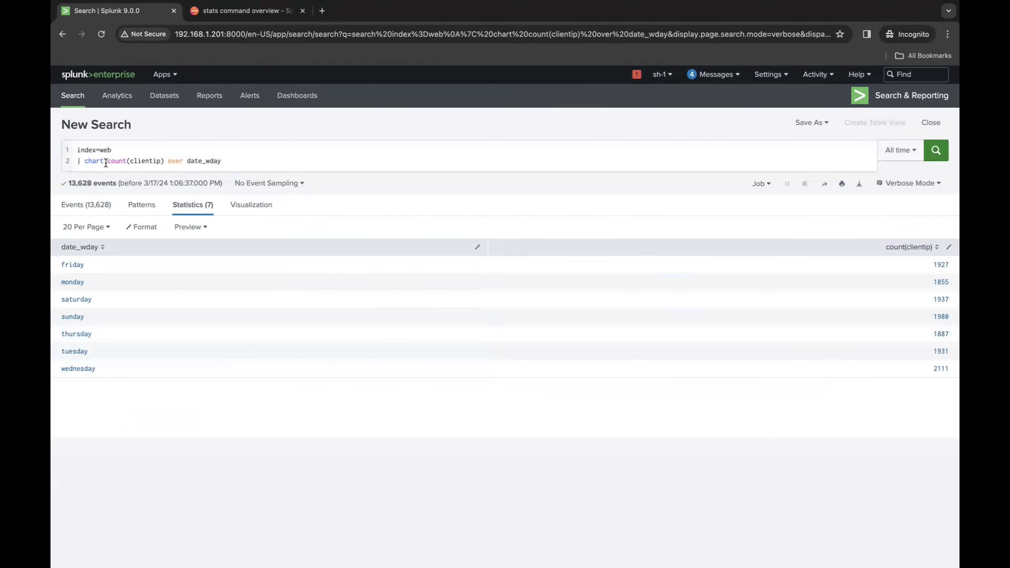
Sort the weekday statistics table by count(clientip) in descending order.
{"action": "left_click_drag", "start_coordinate": [106, 161], "coordinate": [187, 161]}
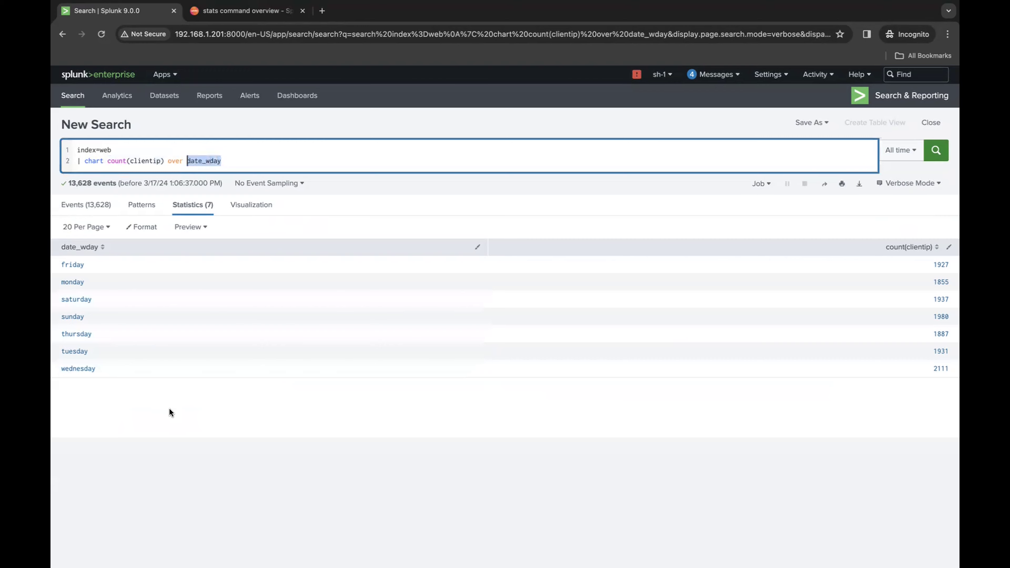
{"action": "left_click", "coordinate": [672, 208]}
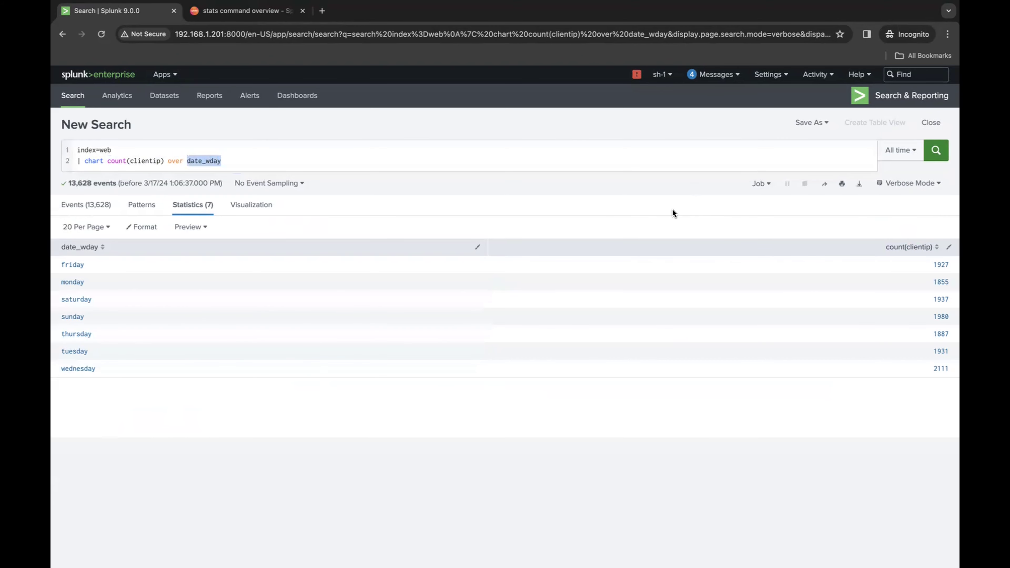
{"action": "left_click", "coordinate": [900, 247]}
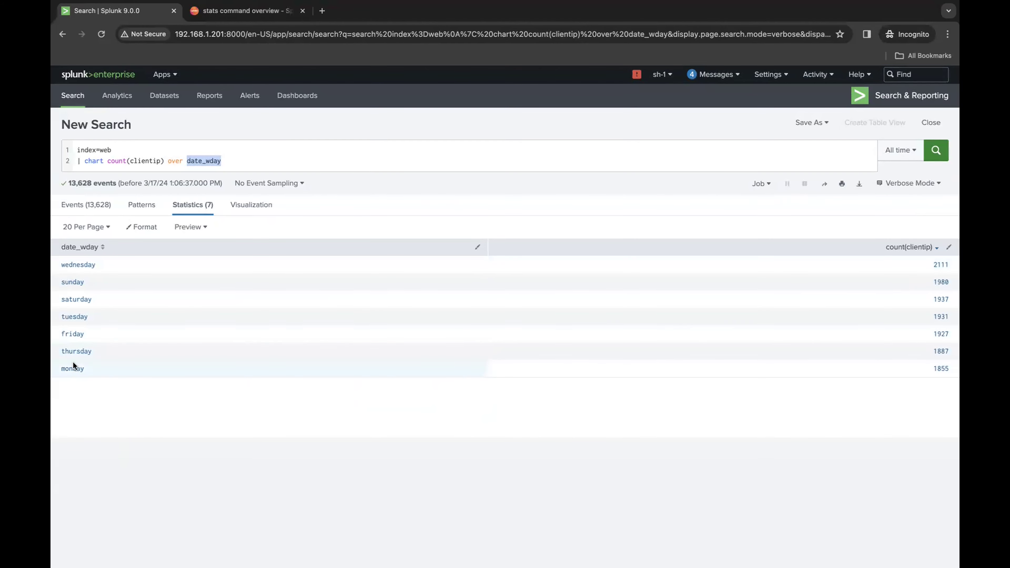
Show the clientip counts over date_wday as a line chart and inspect the Friday data point.
{"action": "left_click", "coordinate": [508, 160]}
{"action": "left_click", "coordinate": [256, 205]}
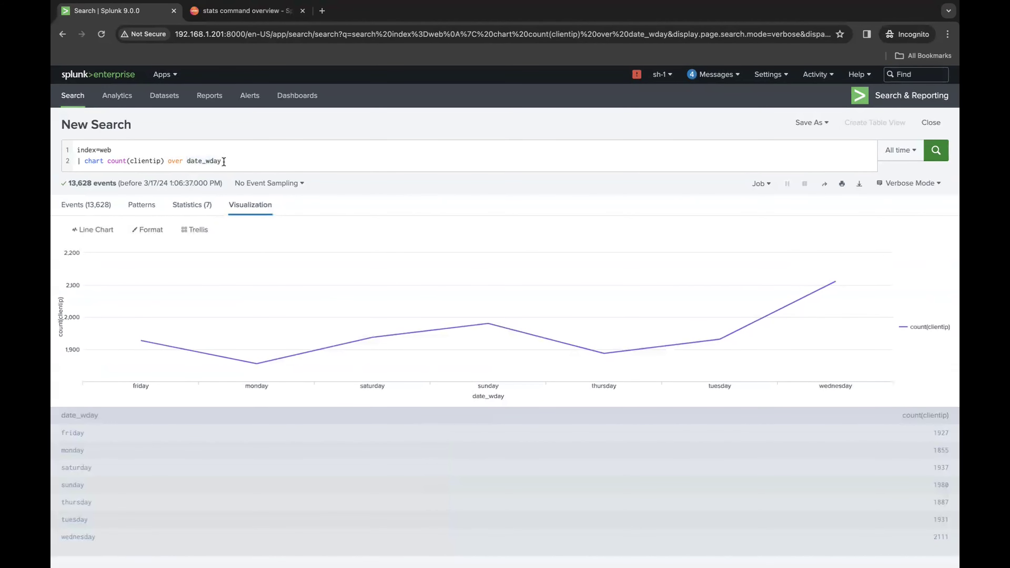
{"action": "left_click_drag", "start_coordinate": [222, 161], "coordinate": [186, 163]}
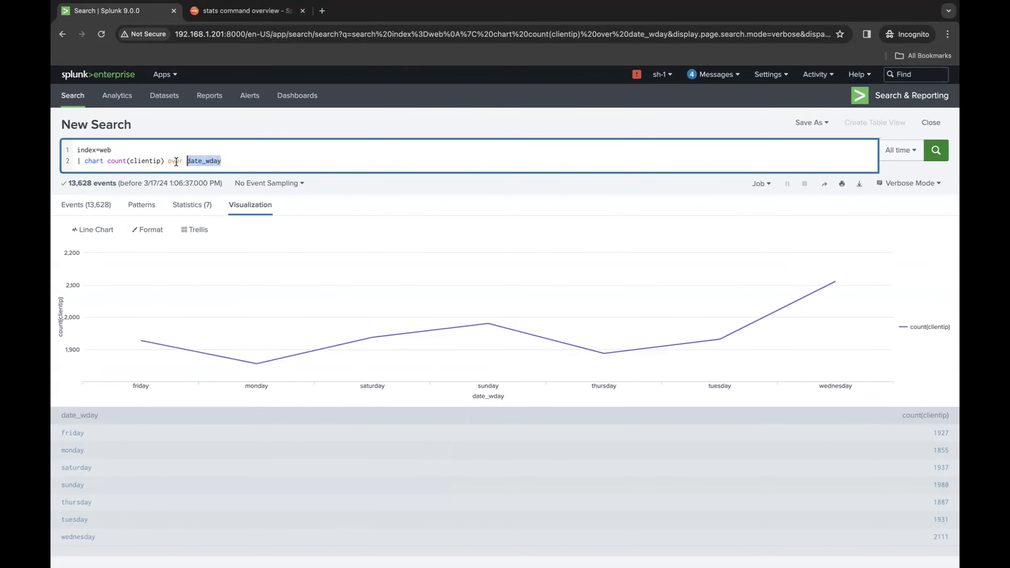
{"action": "double_click", "coordinate": [175, 161]}
{"action": "left_click_drag", "start_coordinate": [222, 162], "coordinate": [186, 160]}
{"action": "left_click", "coordinate": [243, 166]}
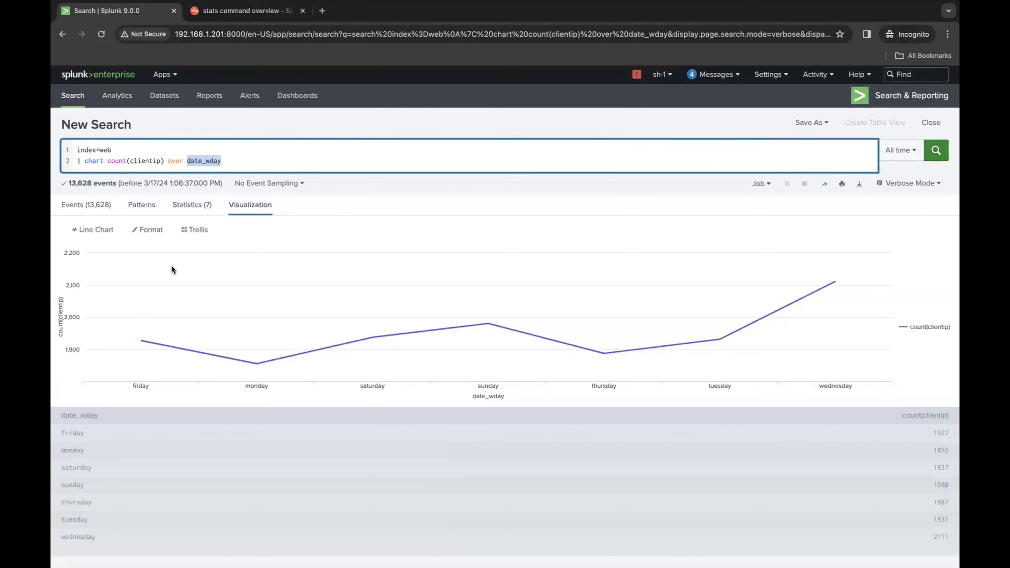
{"action": "left_click", "coordinate": [198, 161]}
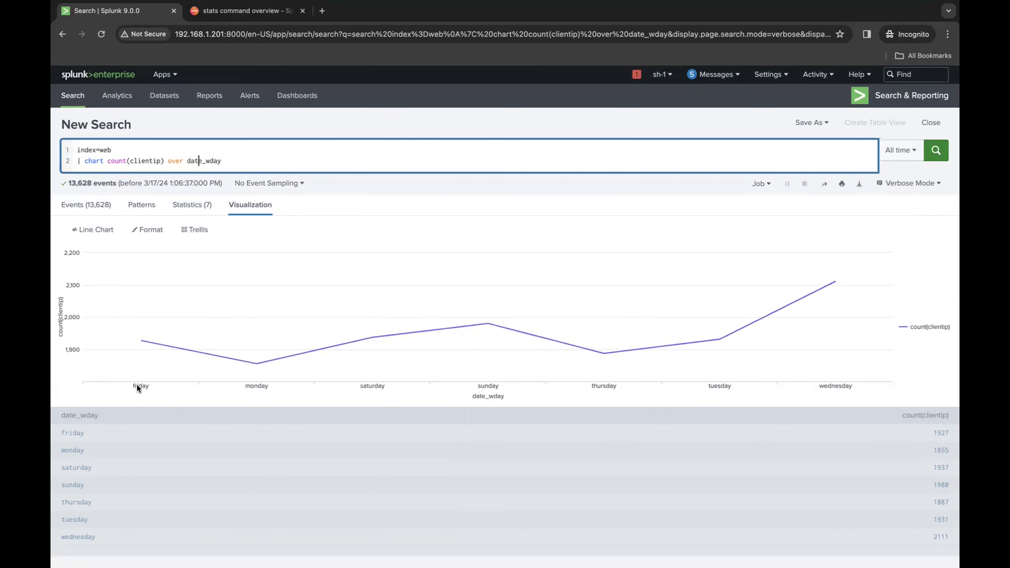
{"action": "mouse_move", "coordinate": [143, 346]}
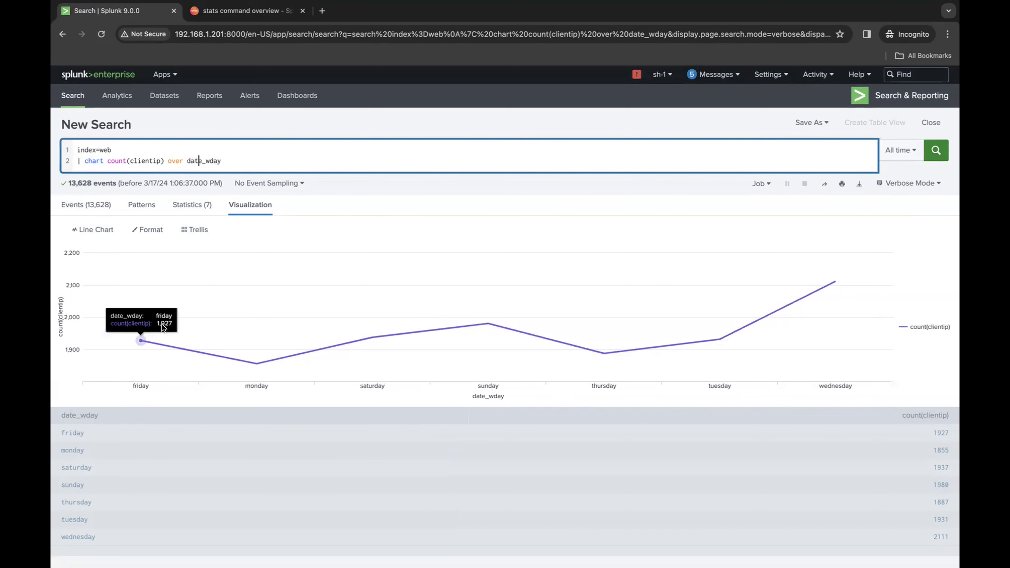
Turn on the display of data values for the line chart and inspect its weekday points.
{"action": "left_click", "coordinate": [150, 231]}
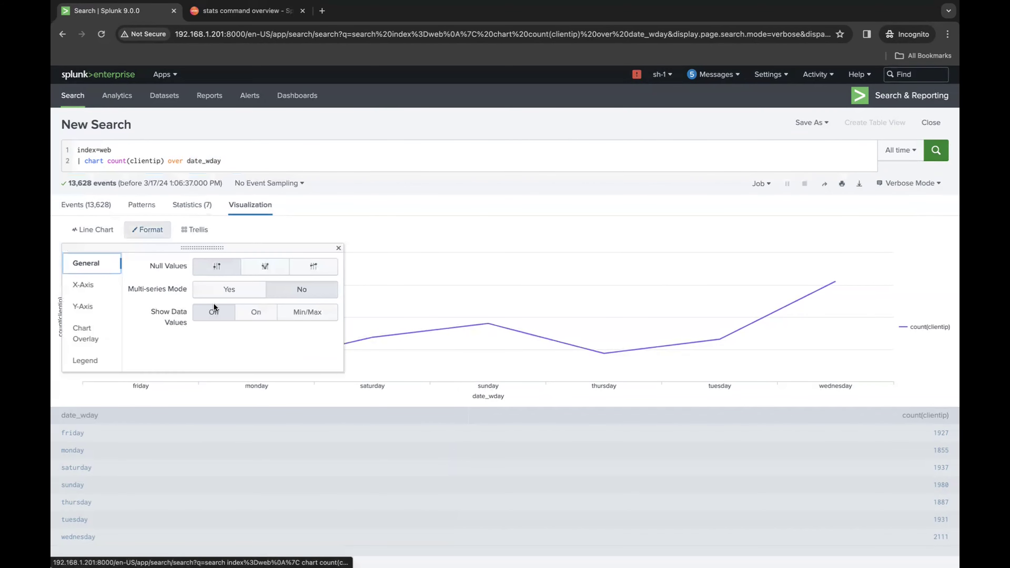
{"action": "left_click", "coordinate": [267, 317]}
{"action": "left_click", "coordinate": [460, 201]}
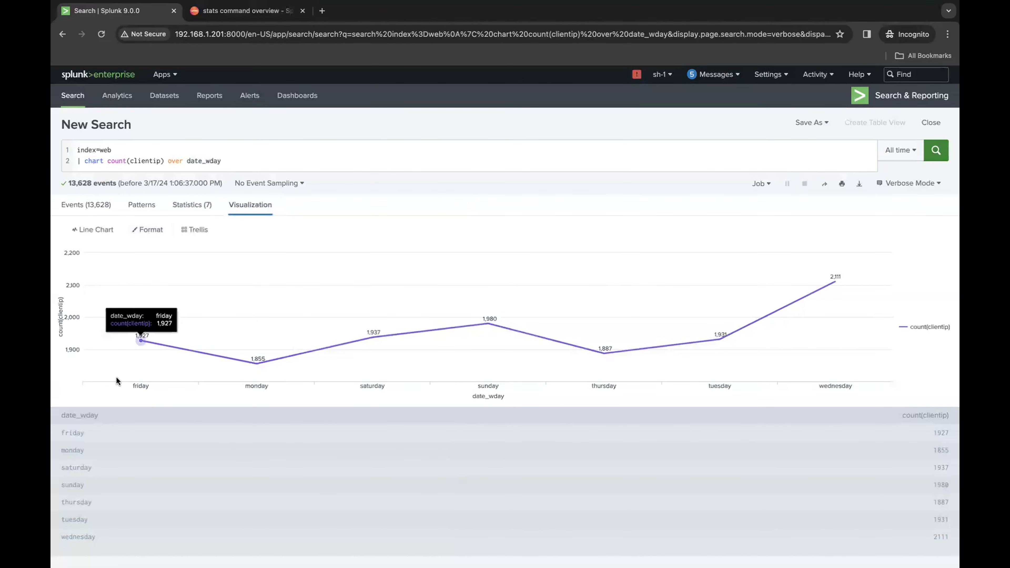
{"action": "mouse_move", "coordinate": [140, 347]}
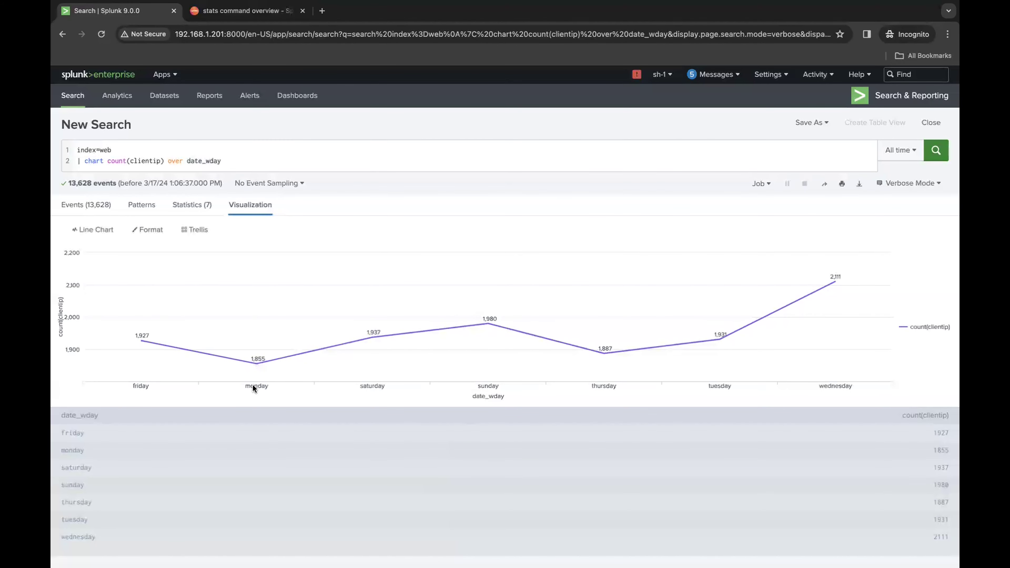
{"action": "mouse_move", "coordinate": [370, 341]}
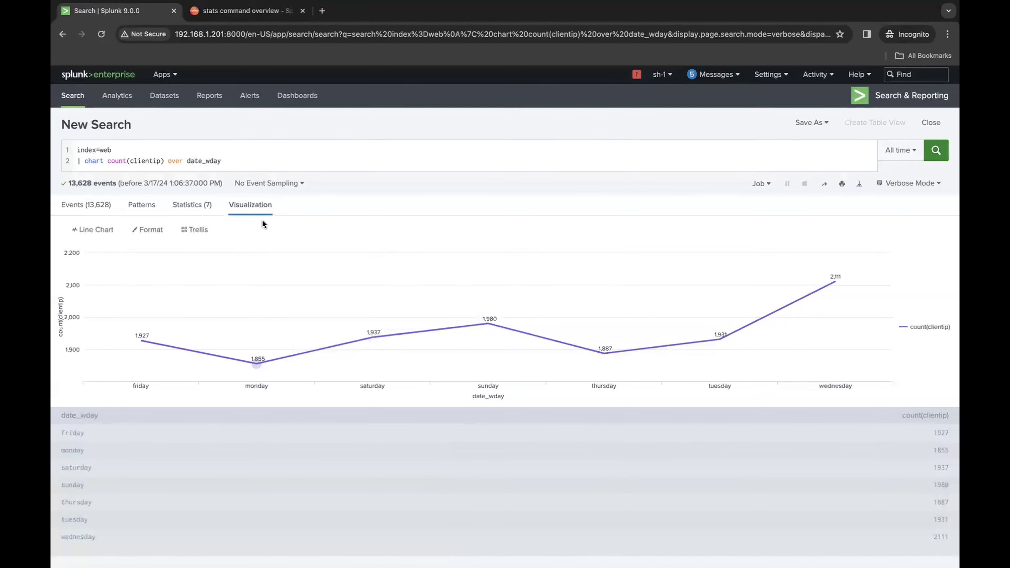
Replace the existing chart command with chart sum(bytes) over clientip and run the search on the web index.
{"action": "mouse_move", "coordinate": [445, 350]}
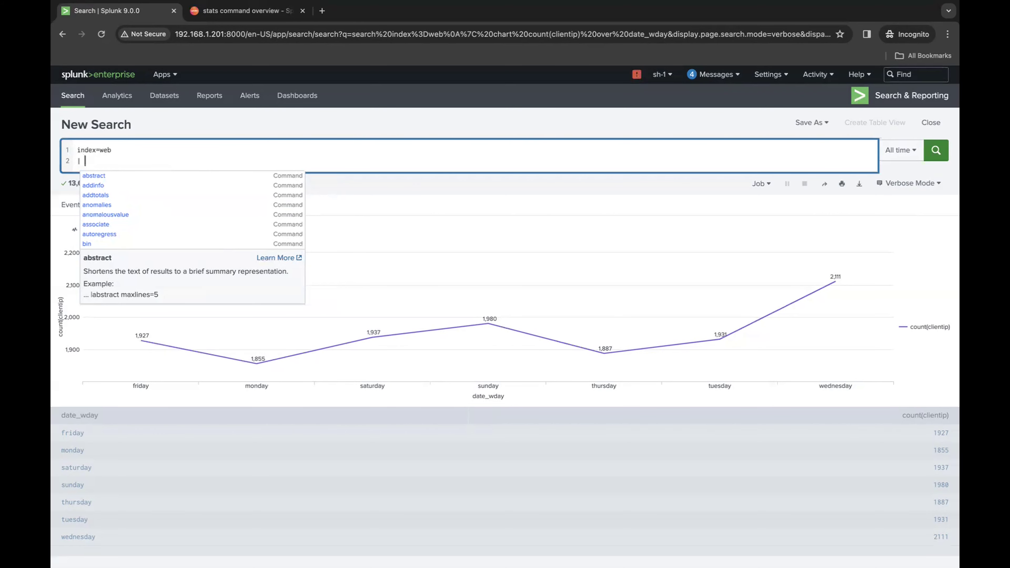
{"action": "type", "text": "chart"}
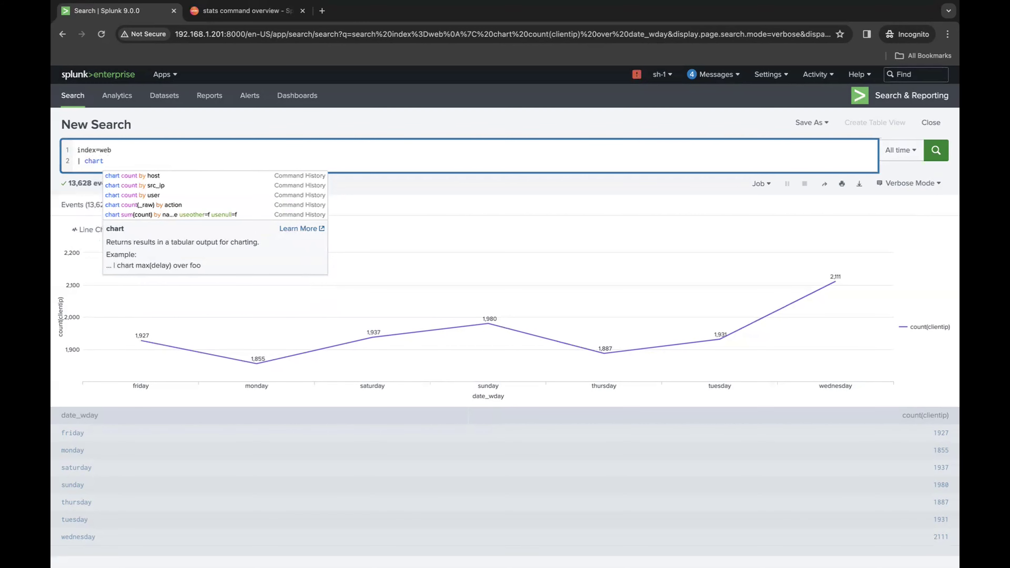
{"action": "type", "text": " sum"}
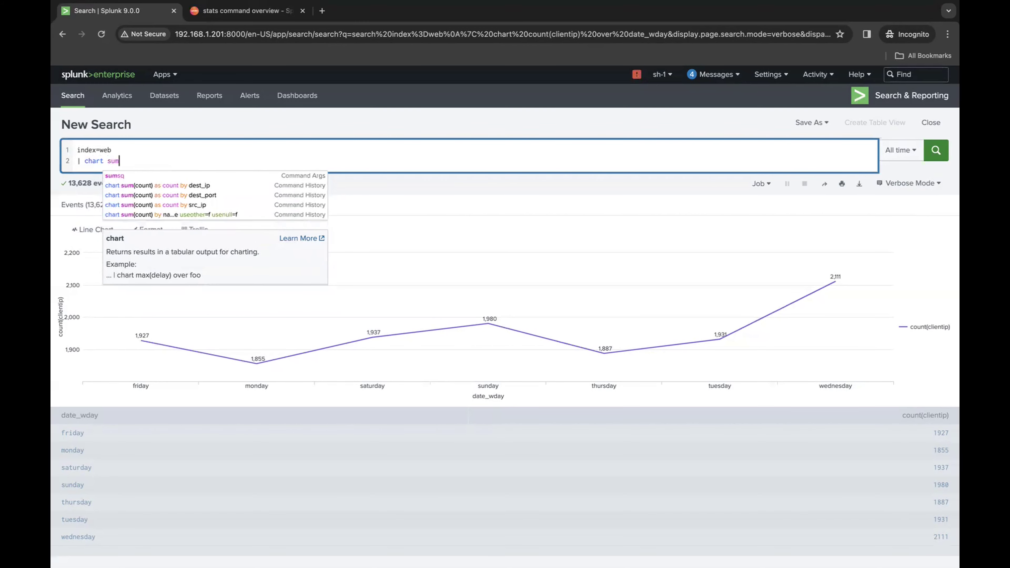
{"action": "type", "text": "(bytes"}
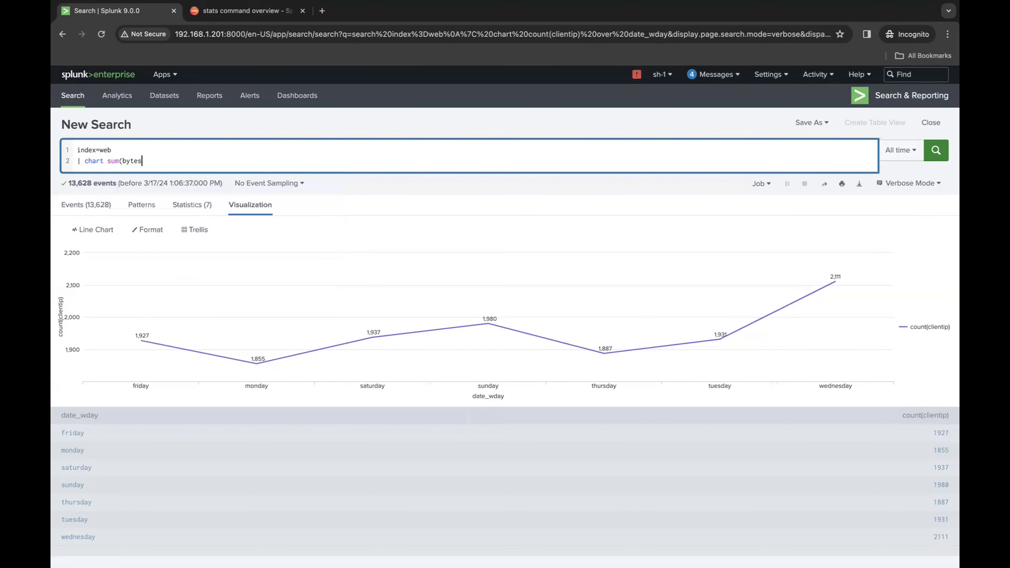
{"action": "type", "text": ") over clientIP"}
{"action": "key", "text": "BackSpace"}
{"action": "key", "text": "BackSpace"}
{"action": "type", "text": "ip"}
{"action": "key", "text": "Return"}
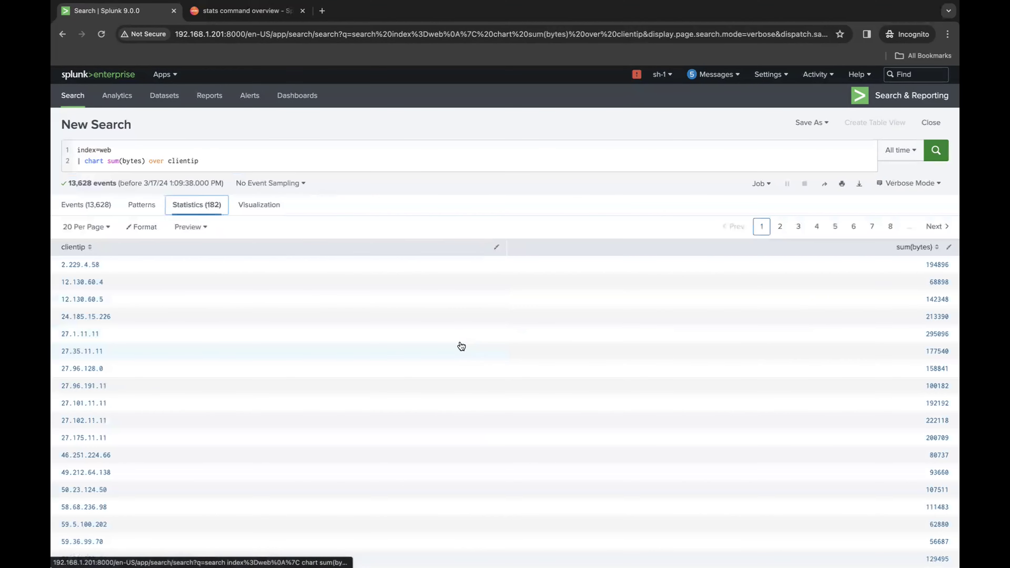
Sort the statistics table by sum(bytes) in descending order and examine the top client IP.
{"action": "left_click", "coordinate": [915, 247]}
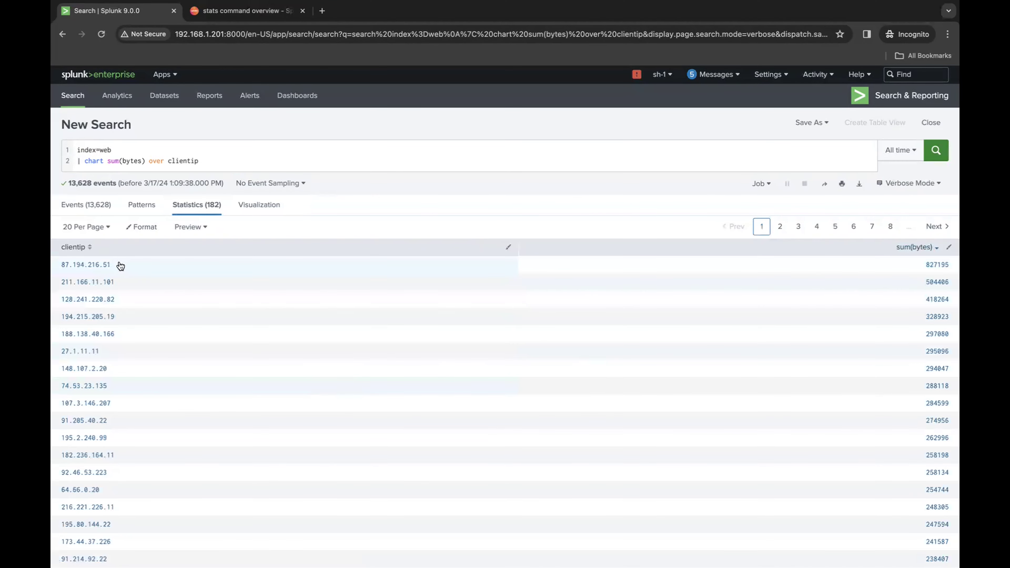
{"action": "left_click_drag", "start_coordinate": [117, 265], "coordinate": [61, 265]}
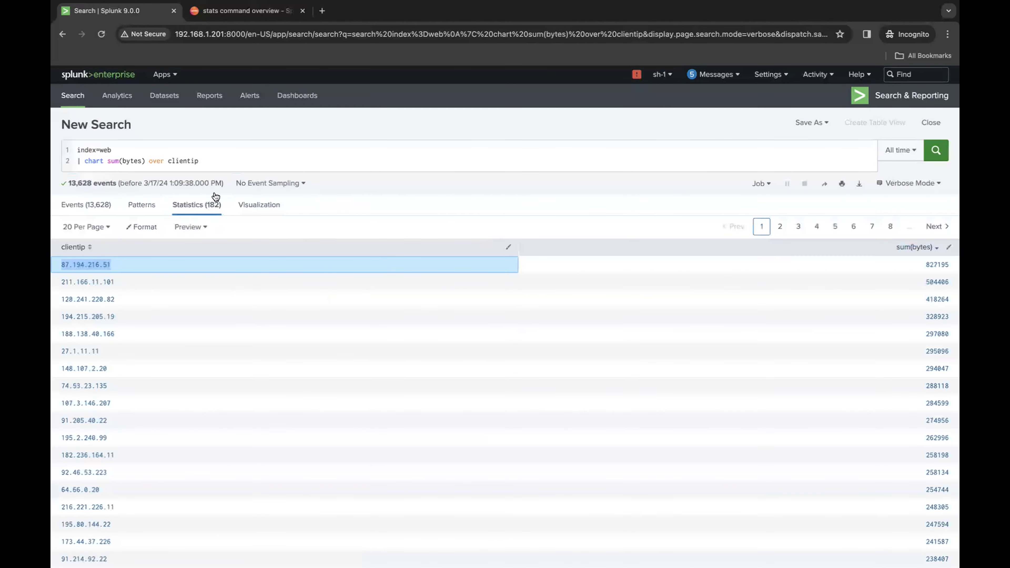
{"action": "left_click", "coordinate": [650, 203]}
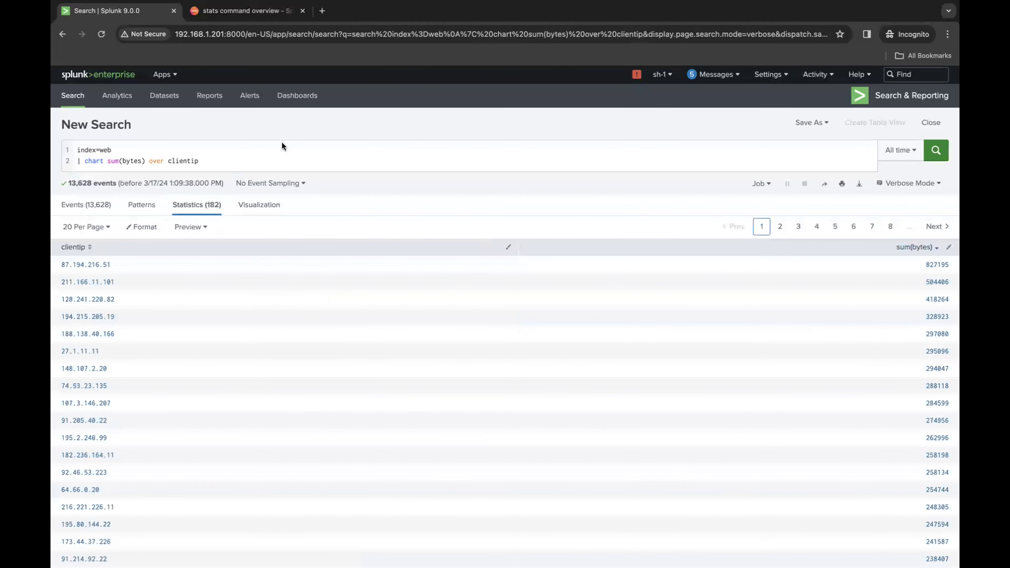
Review the bytes field details in the events list, and return to the statistics table.
{"action": "left_click", "coordinate": [86, 204]}
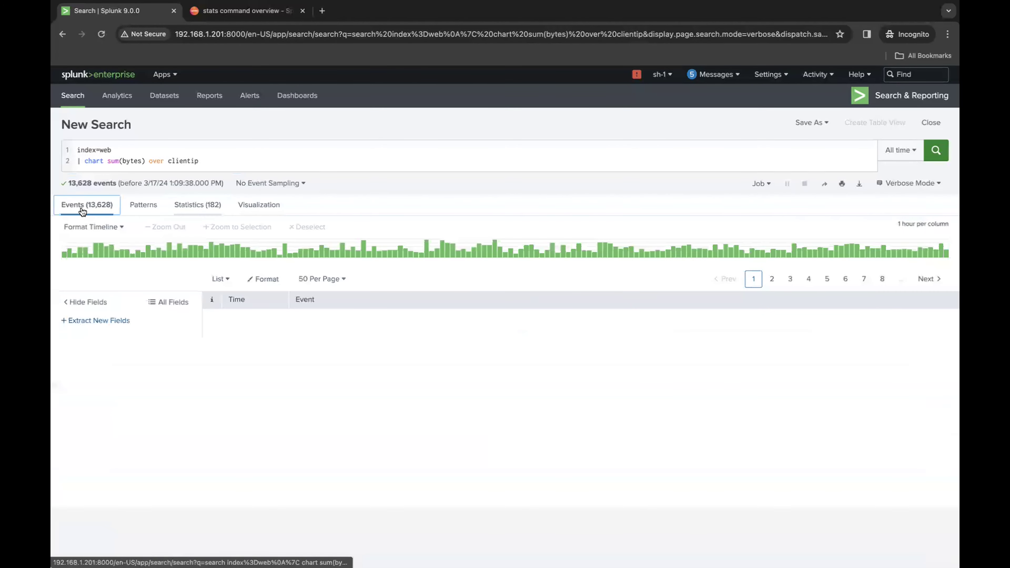
{"action": "left_click", "coordinate": [90, 345]}
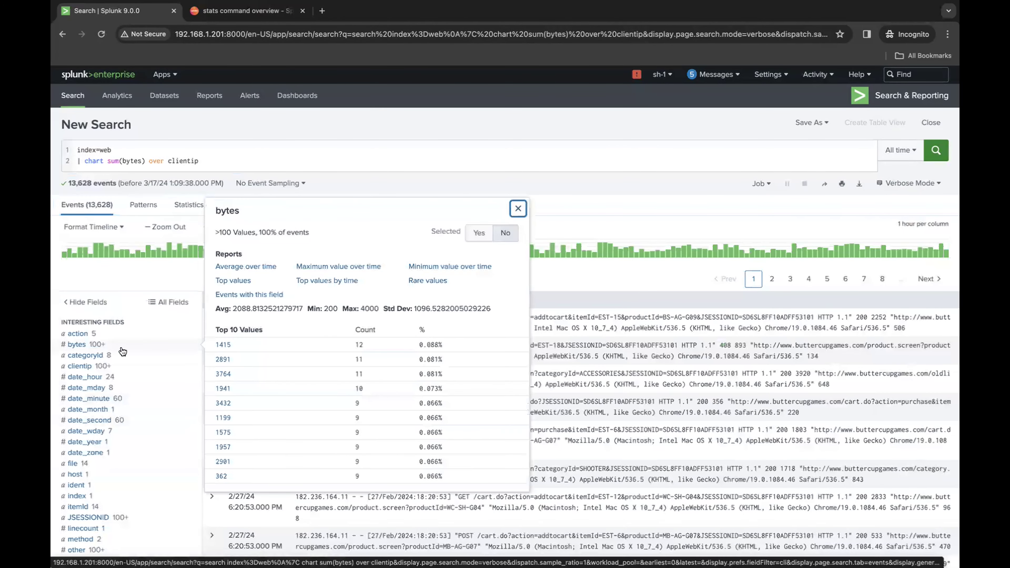
{"action": "left_click", "coordinate": [518, 208]}
{"action": "left_click", "coordinate": [195, 204]}
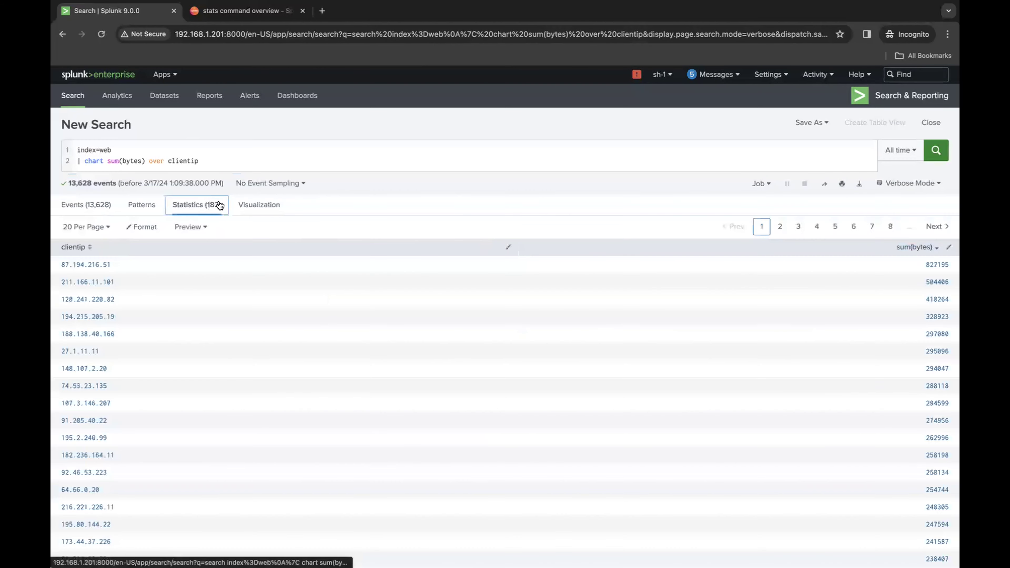
Compare the summed bytes per clientip in the line chart with the top row of the statistics table.
{"action": "left_click", "coordinate": [246, 206]}
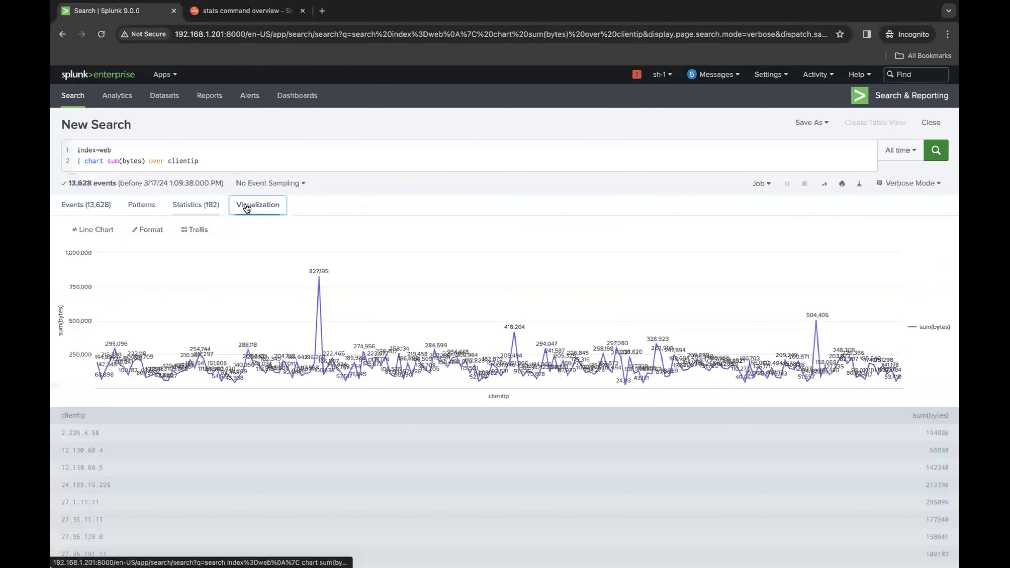
{"action": "left_click", "coordinate": [203, 206]}
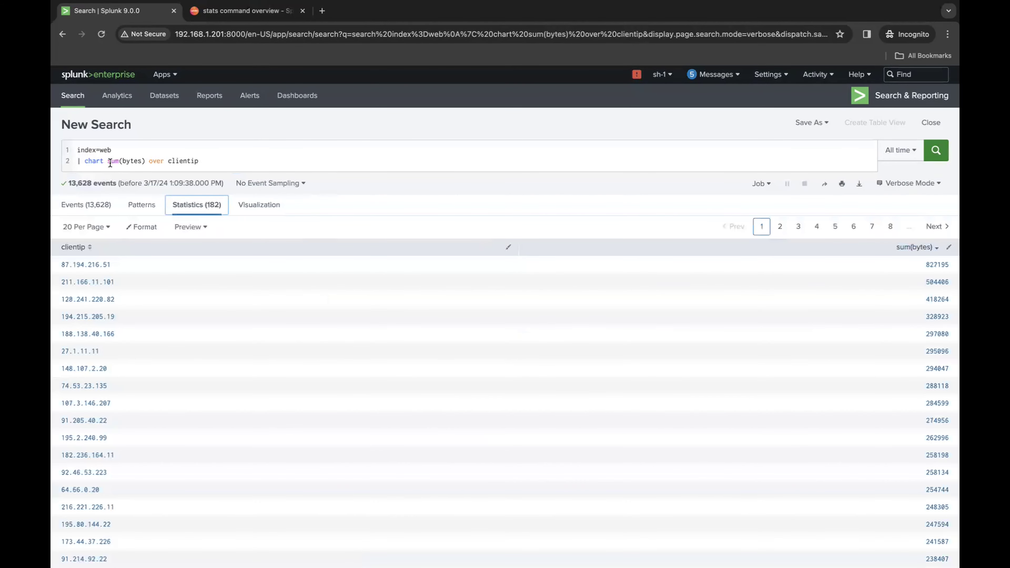
{"action": "left_click_drag", "start_coordinate": [107, 162], "coordinate": [167, 163]}
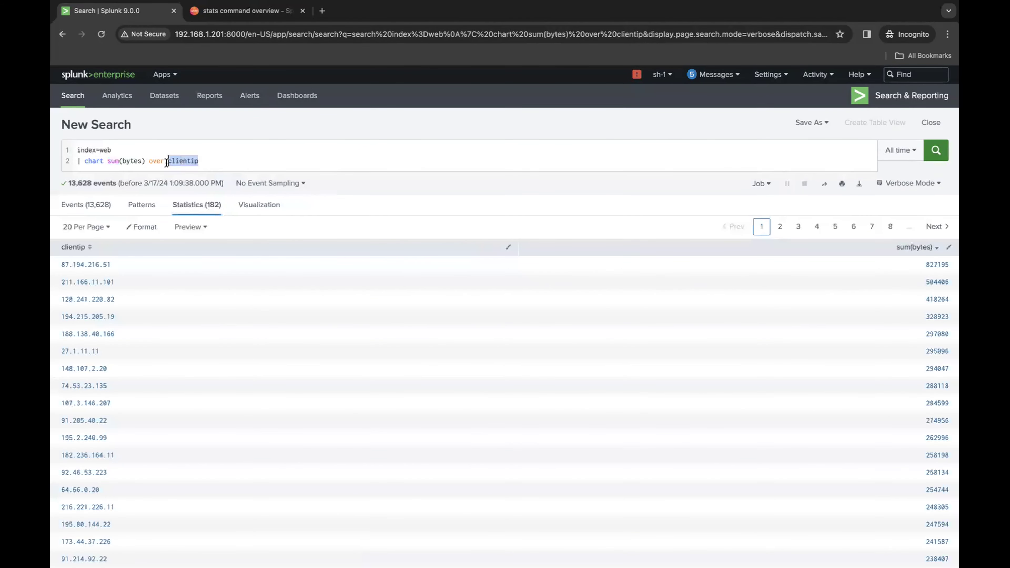
{"action": "left_click", "coordinate": [495, 196]}
{"action": "left_click_drag", "start_coordinate": [112, 271], "coordinate": [58, 267]}
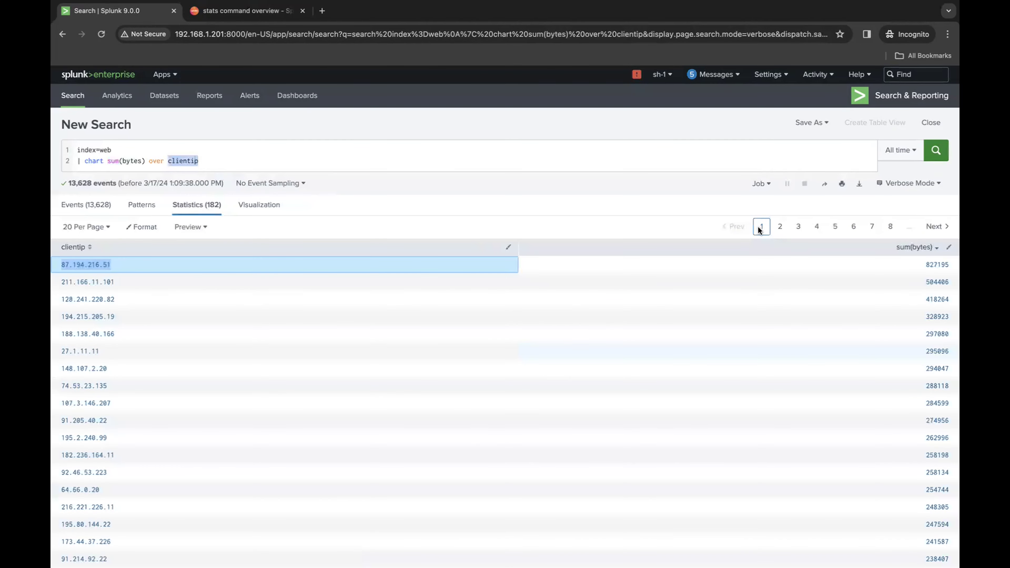
{"action": "left_click", "coordinate": [400, 195]}
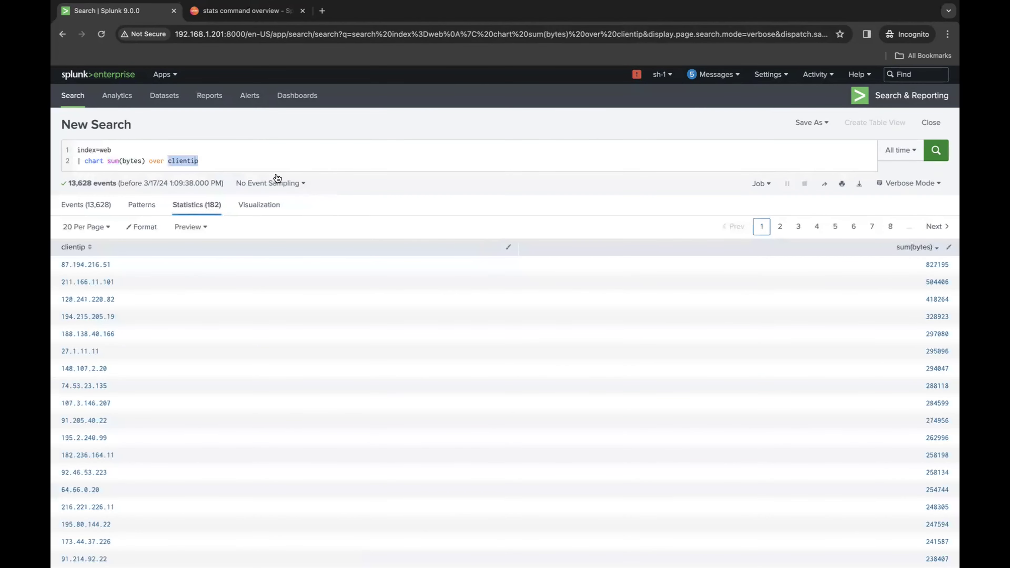
{"action": "left_click", "coordinate": [185, 160]}
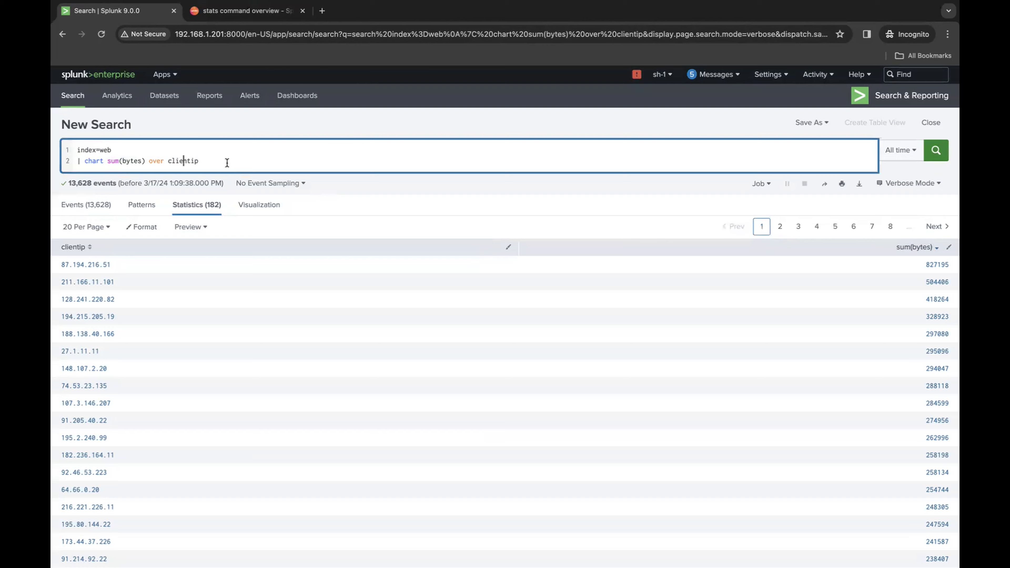
{"action": "left_click", "coordinate": [262, 204]}
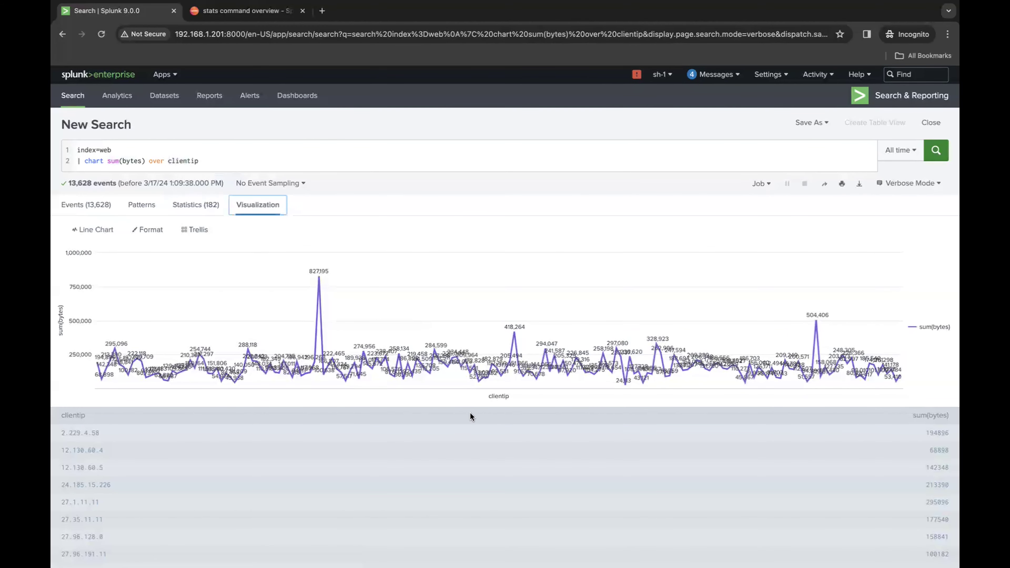
Change the chart command to chart count over action and run the search.
{"action": "double_click", "coordinate": [183, 160]}
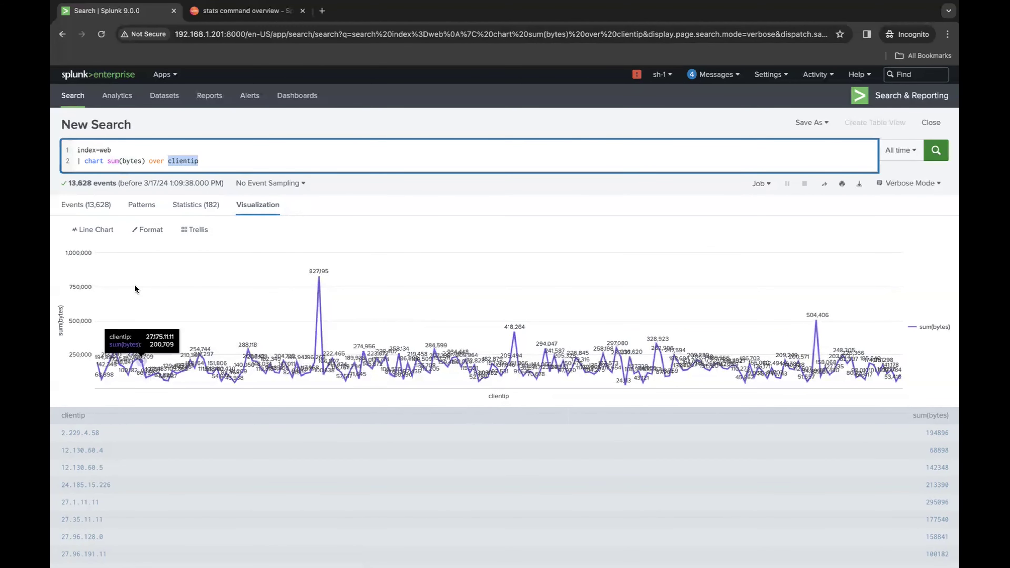
{"action": "left_click_drag", "start_coordinate": [108, 161], "coordinate": [145, 163]}
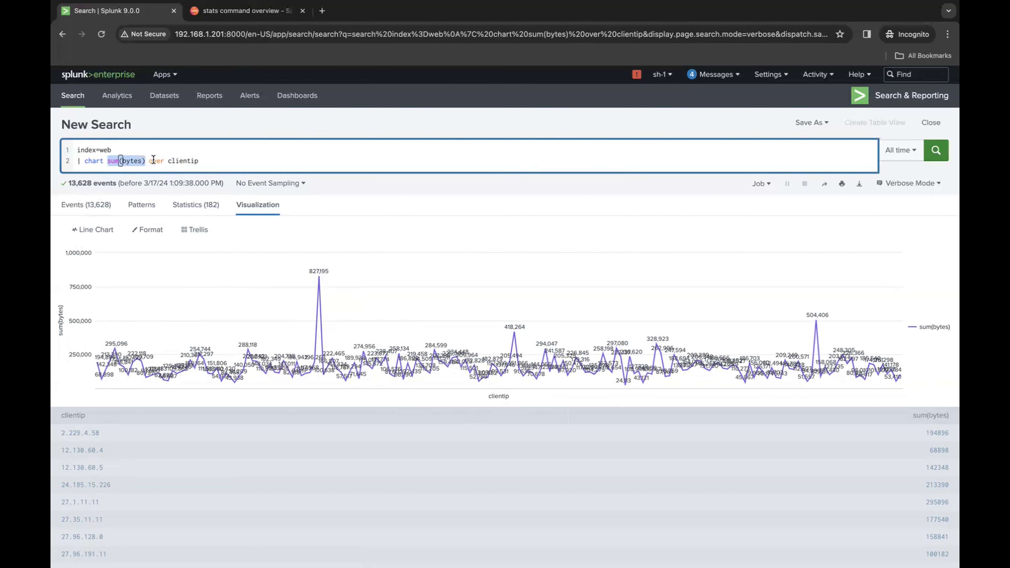
{"action": "type", "text": "count"}
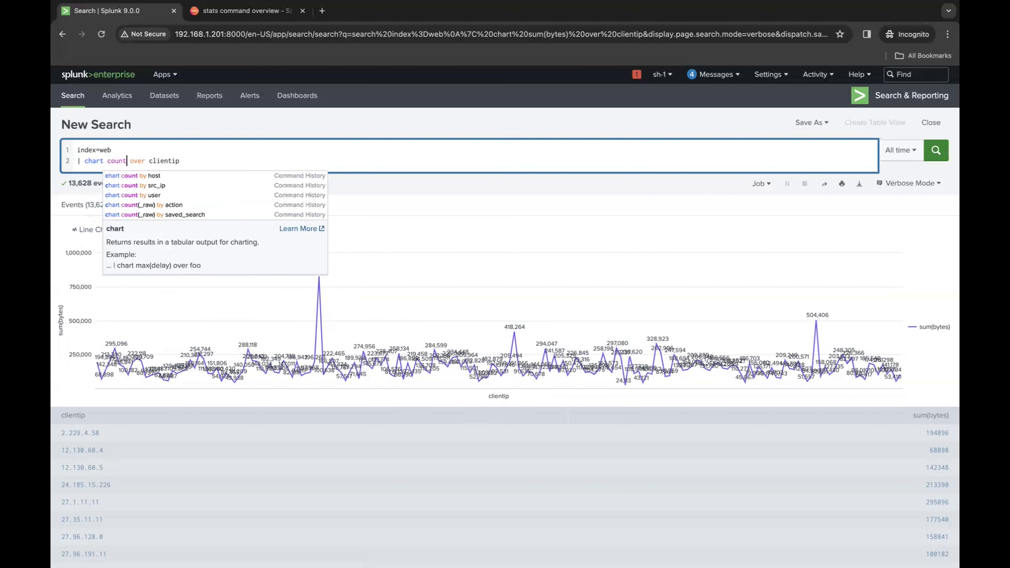
{"action": "double_click", "coordinate": [180, 160]}
{"action": "type", "text": "a ctio"}
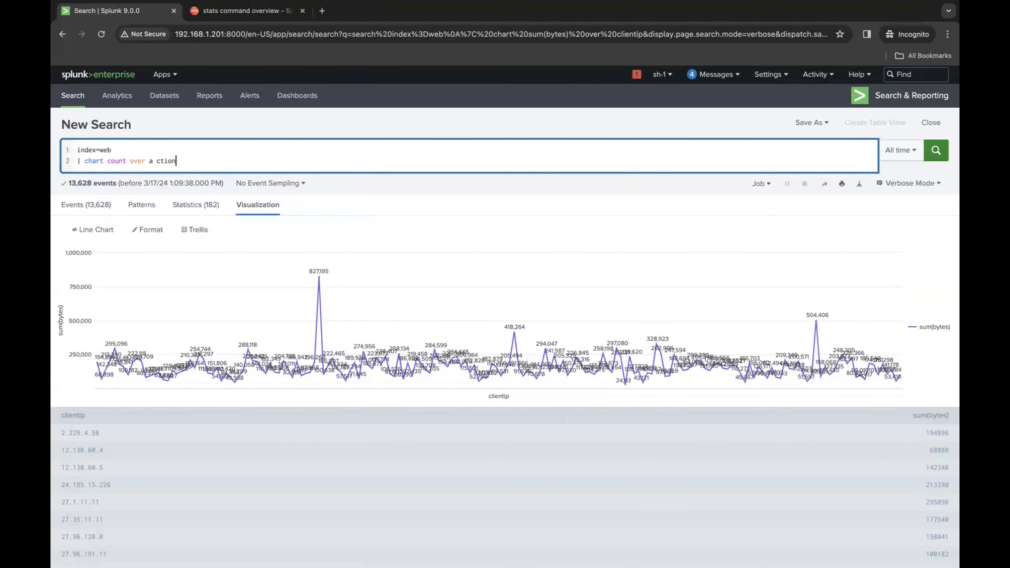
{"action": "type", "text": "n"}
{"action": "key", "text": "Return"}
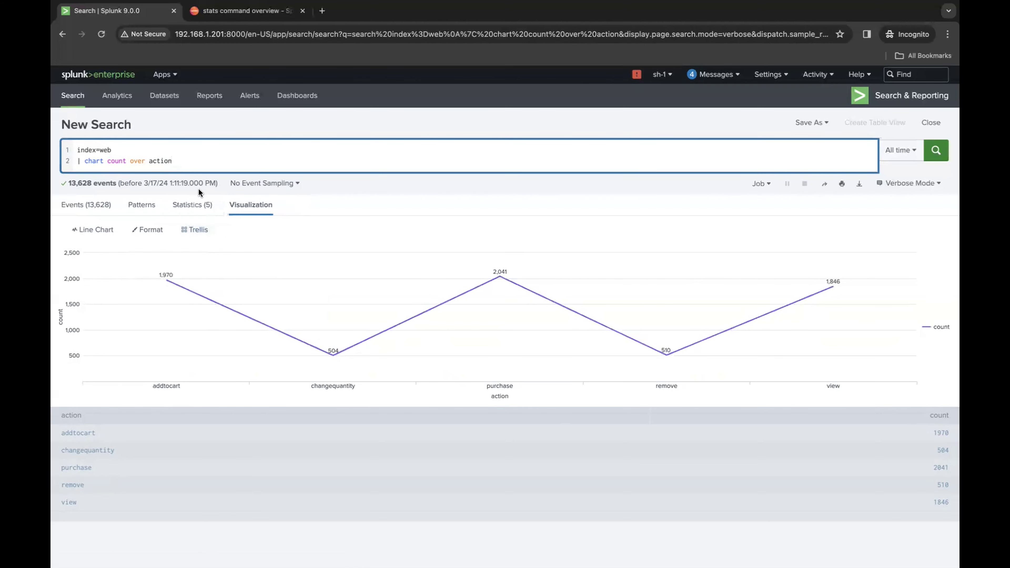
Review the action counts in the statistics table and the line chart, along with the over action clause.
{"action": "left_click", "coordinate": [199, 205]}
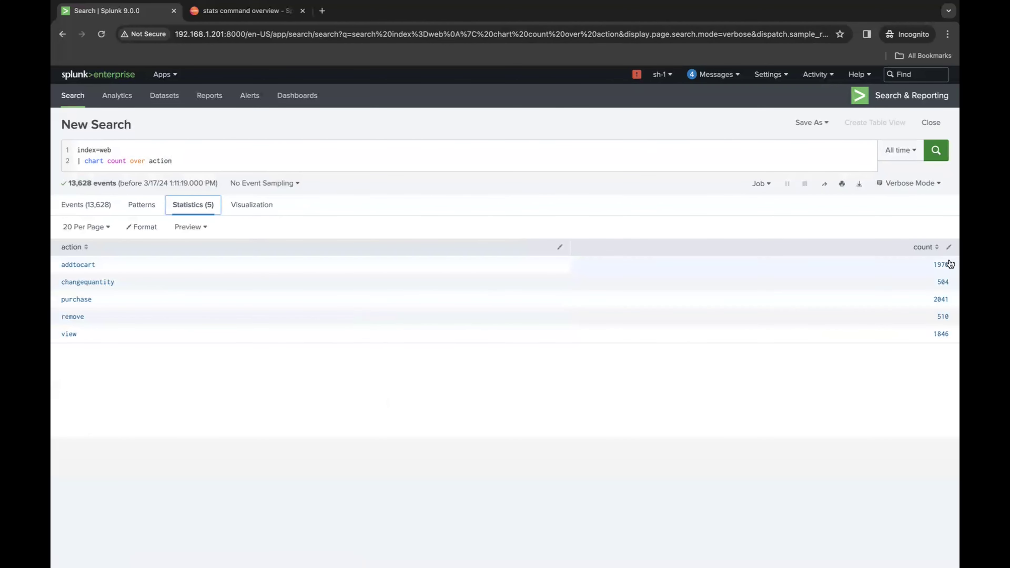
{"action": "left_click", "coordinate": [251, 204]}
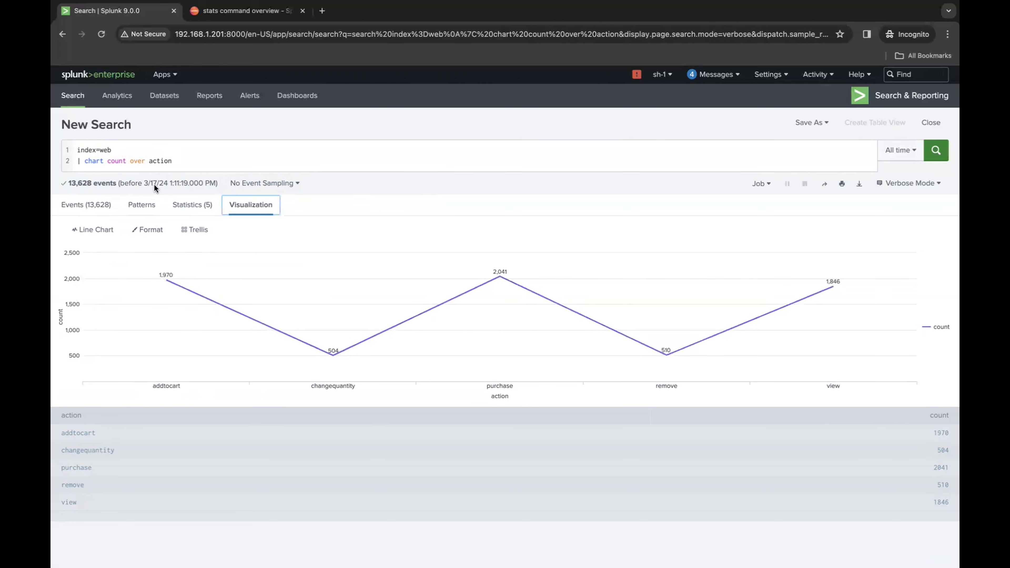
{"action": "double_click", "coordinate": [158, 161]}
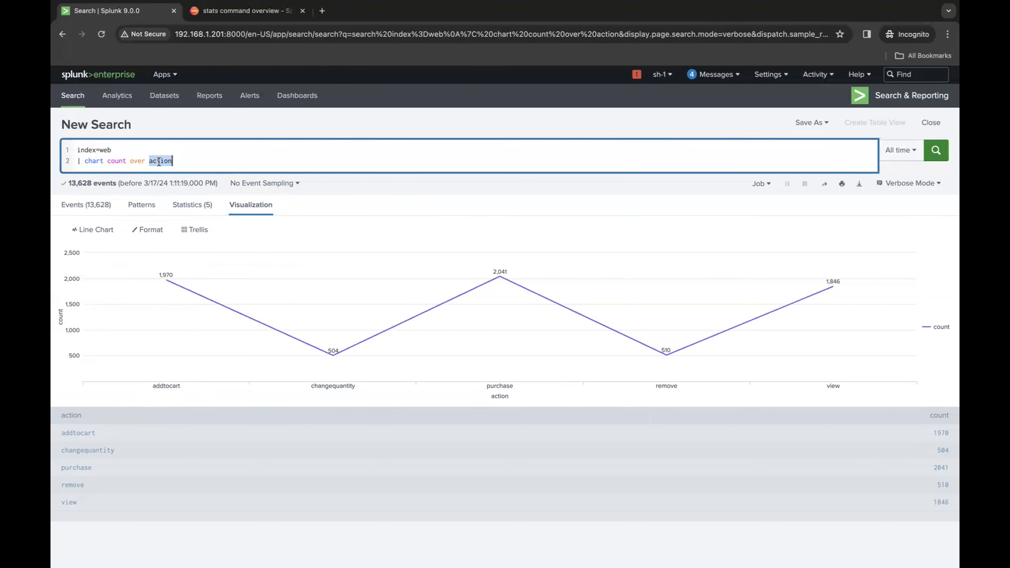
{"action": "double_click", "coordinate": [137, 161]}
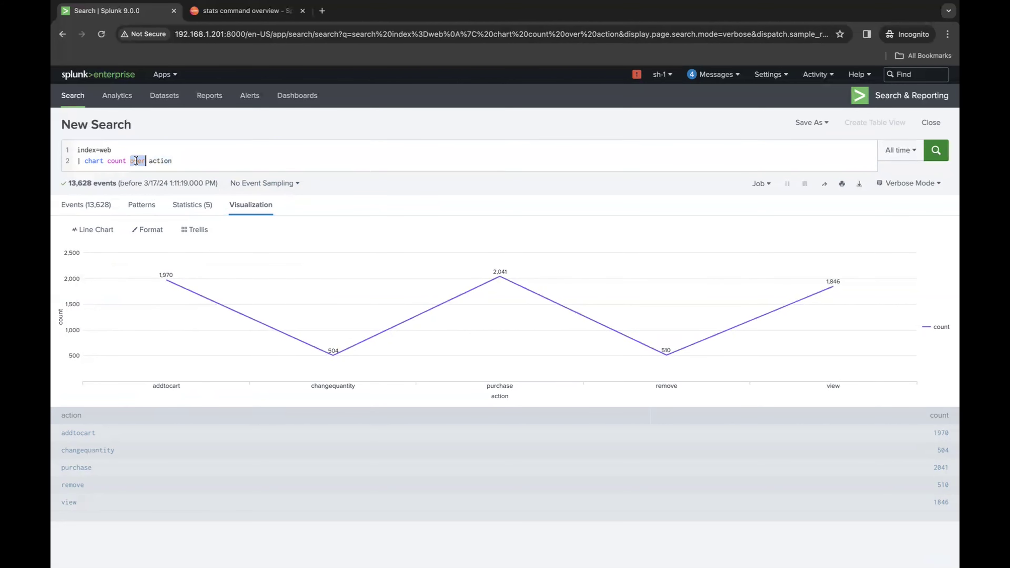
{"action": "left_click", "coordinate": [164, 160]}
{"action": "double_click", "coordinate": [164, 161]}
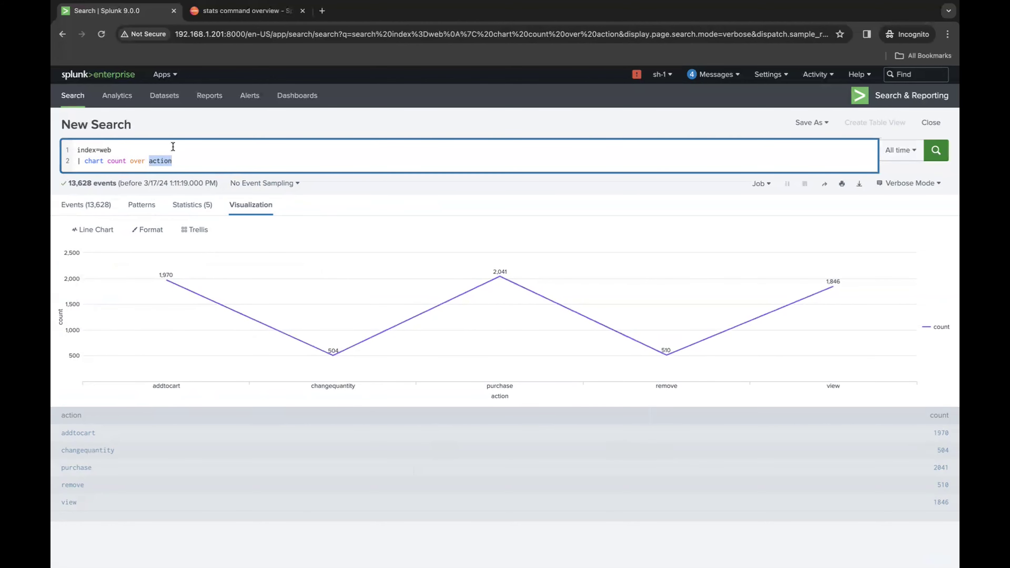
Replace the chart count over action clause in the search with the timechart command.
{"action": "left_click", "coordinate": [176, 161]}
{"action": "left_click_drag", "start_coordinate": [176, 161], "coordinate": [85, 161]}
{"action": "left_click", "coordinate": [206, 161]}
{"action": "left_click_drag", "start_coordinate": [173, 161], "coordinate": [166, 160]}
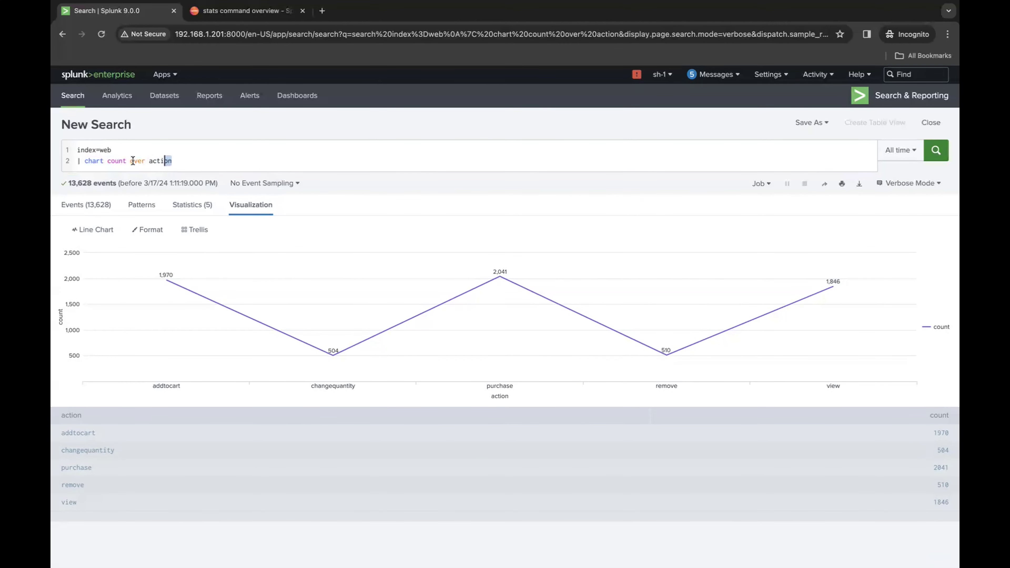
{"action": "left_click_drag", "start_coordinate": [120, 161], "coordinate": [88, 161]}
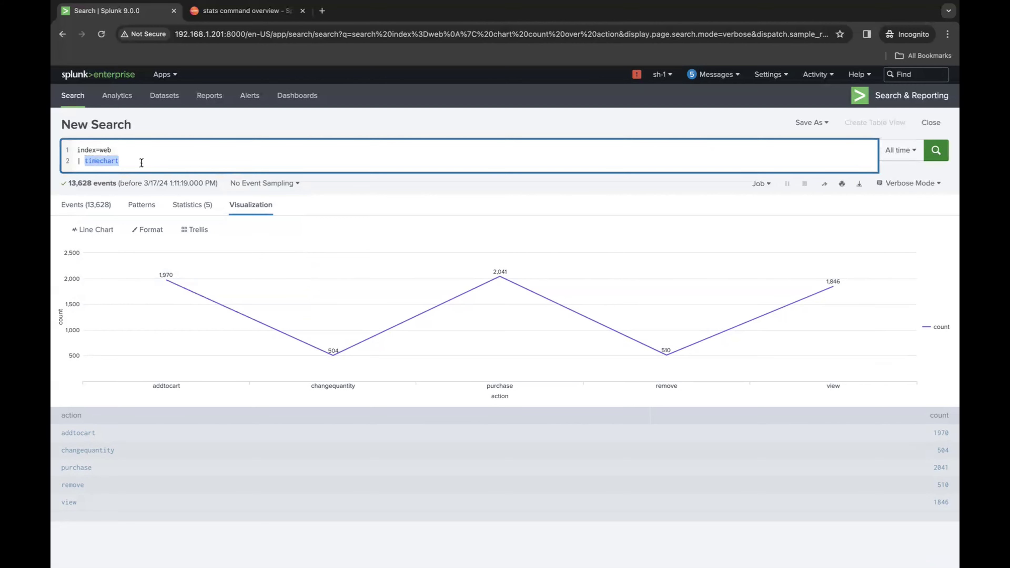
{"action": "left_click", "coordinate": [141, 163]}
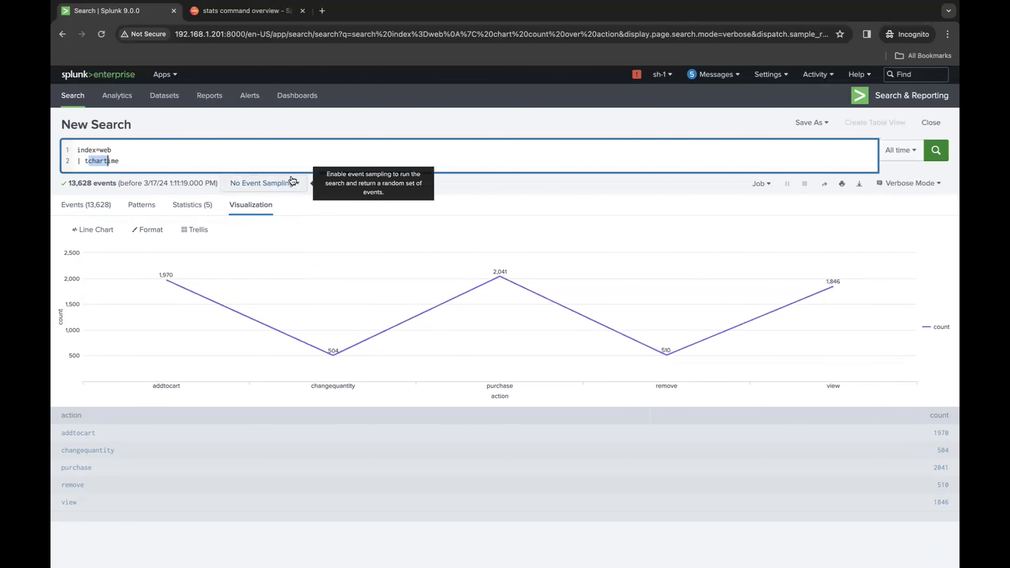
{"action": "left_click", "coordinate": [165, 165]}
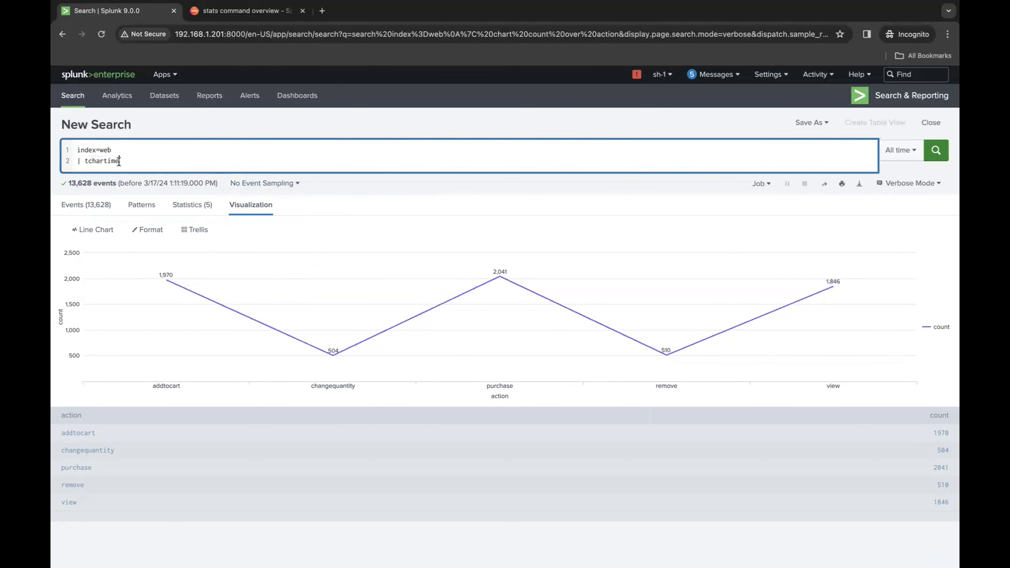
{"action": "key", "text": "ctrl+z"}
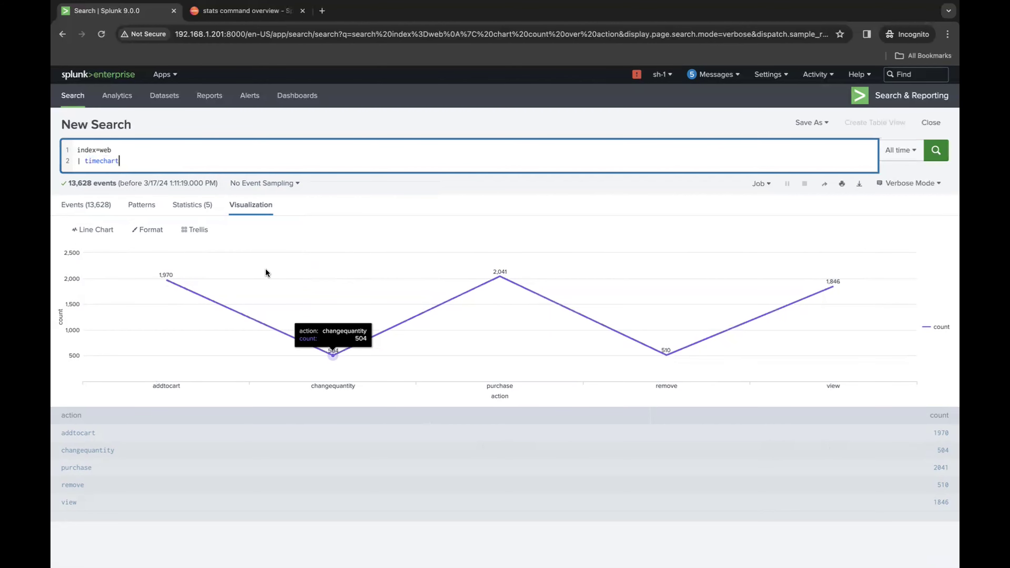
Complete the timechart command with count by clientip and run the search.
{"action": "type", "text": "c"}
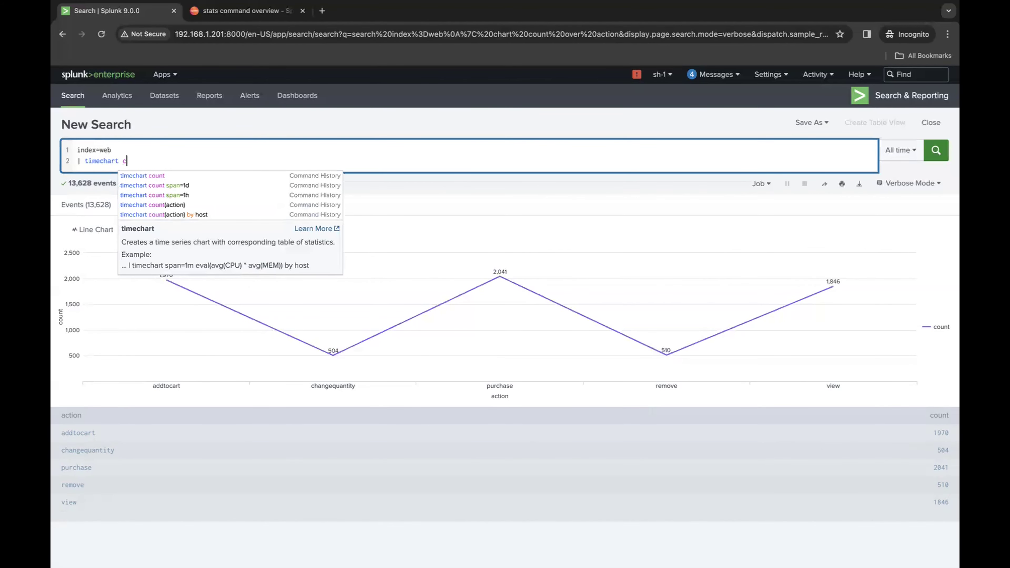
{"action": "type", "text": "ount "}
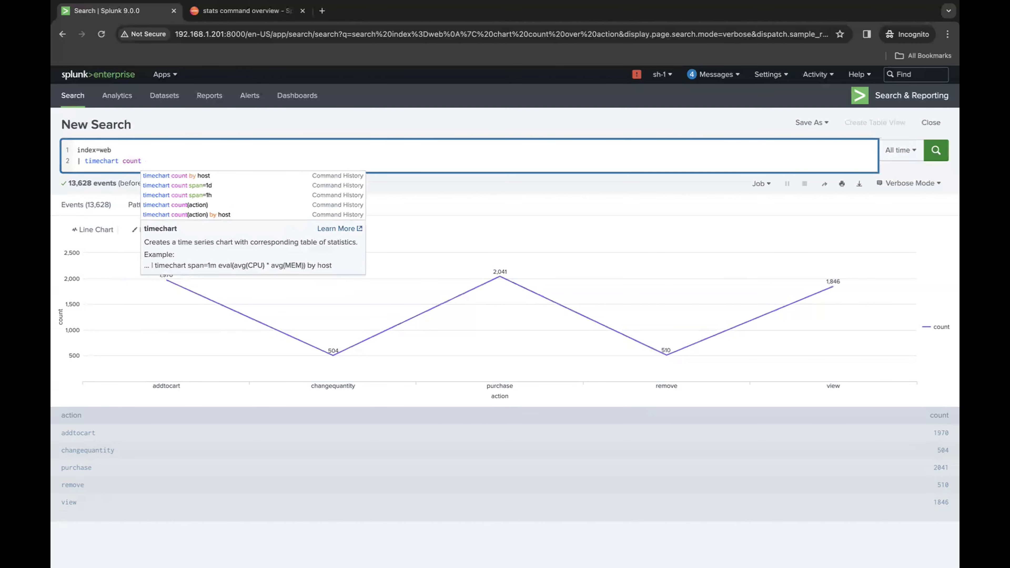
{"action": "type", "text": "vy client"}
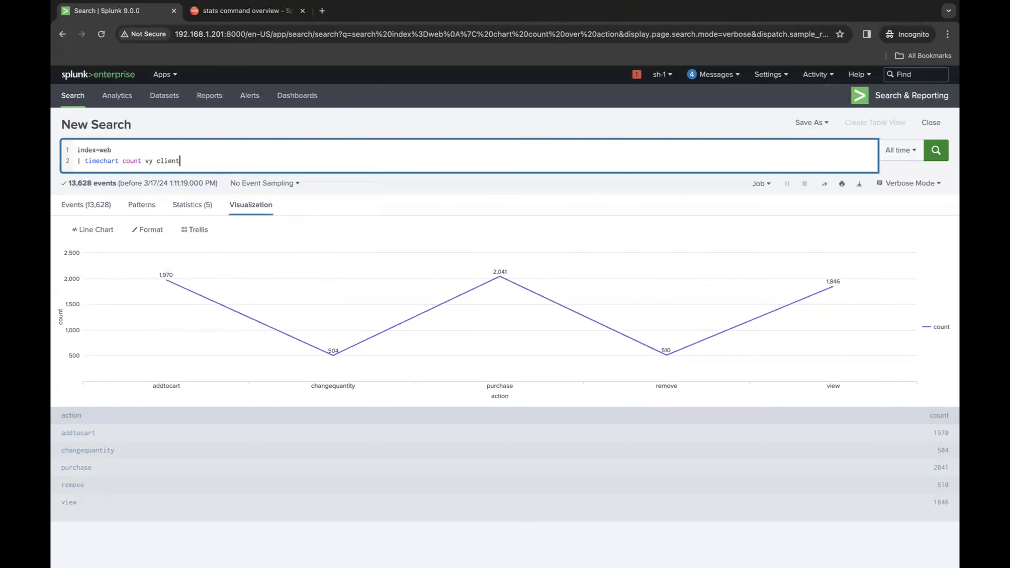
{"action": "type", "text": "ip"}
{"action": "key", "text": "Return"}
{"action": "left_click", "coordinate": [150, 162]}
{"action": "key", "text": "BackSpace"}
{"action": "type", "text": "b"}
{"action": "key", "text": "Return"}
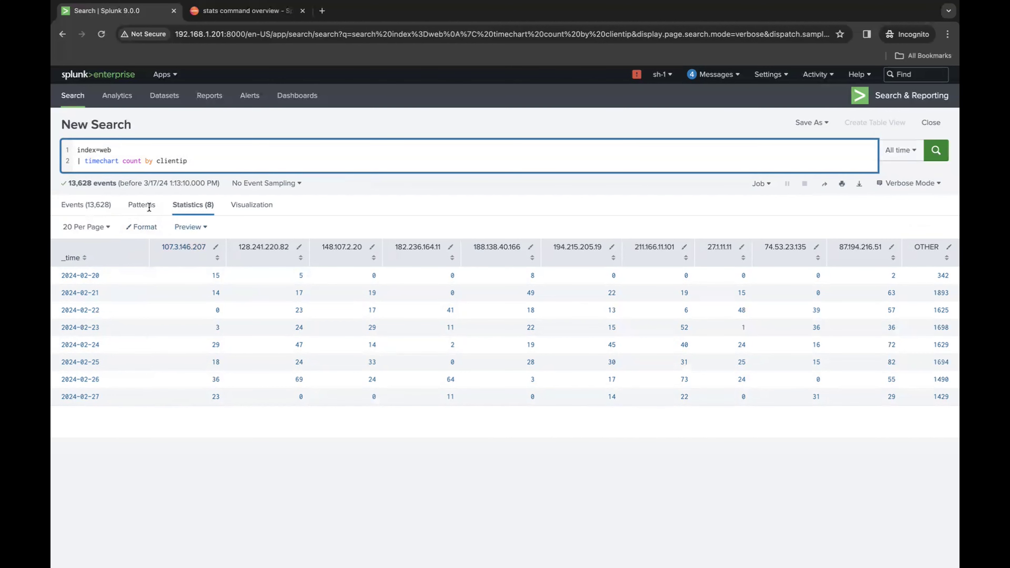
Change the timechart aggregation to count(action) as action_by_customer, keeping the split by clientip, and run the search.
{"action": "left_click", "coordinate": [142, 160]}
{"action": "type", "text": "(actio"}
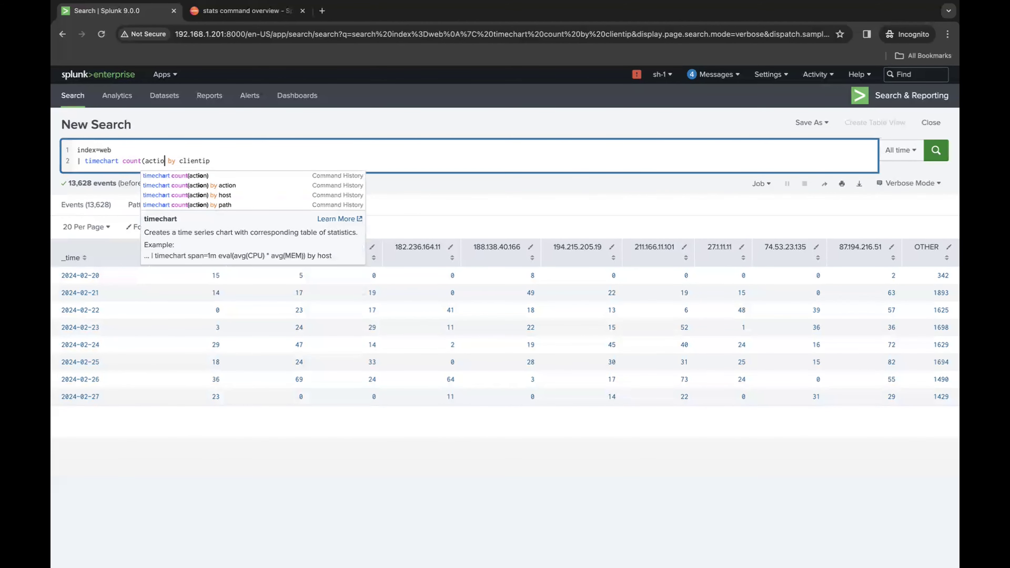
{"action": "type", "text": "n) as "}
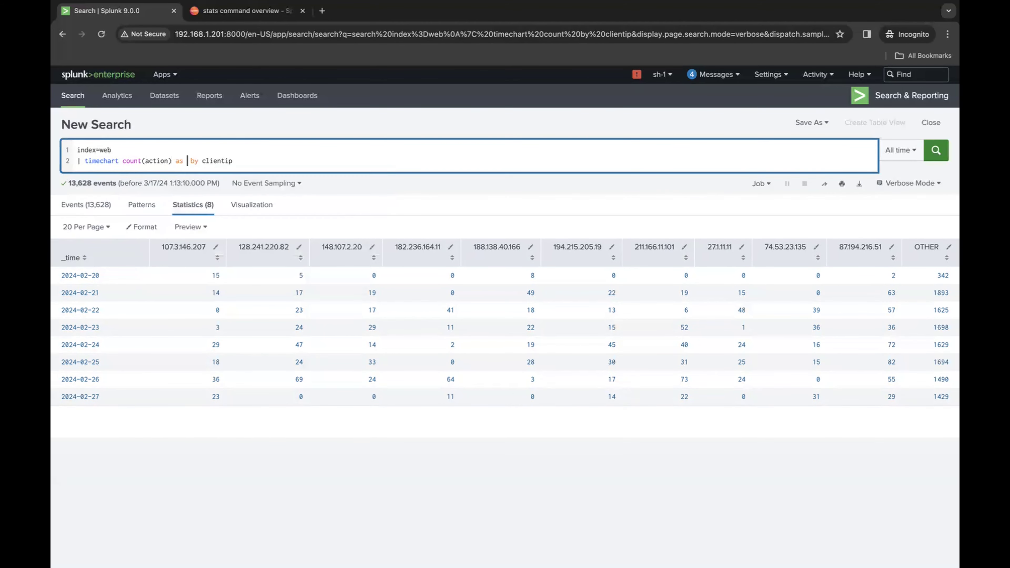
{"action": "type", "text": "action_by_customer"}
{"action": "key", "text": "Return"}
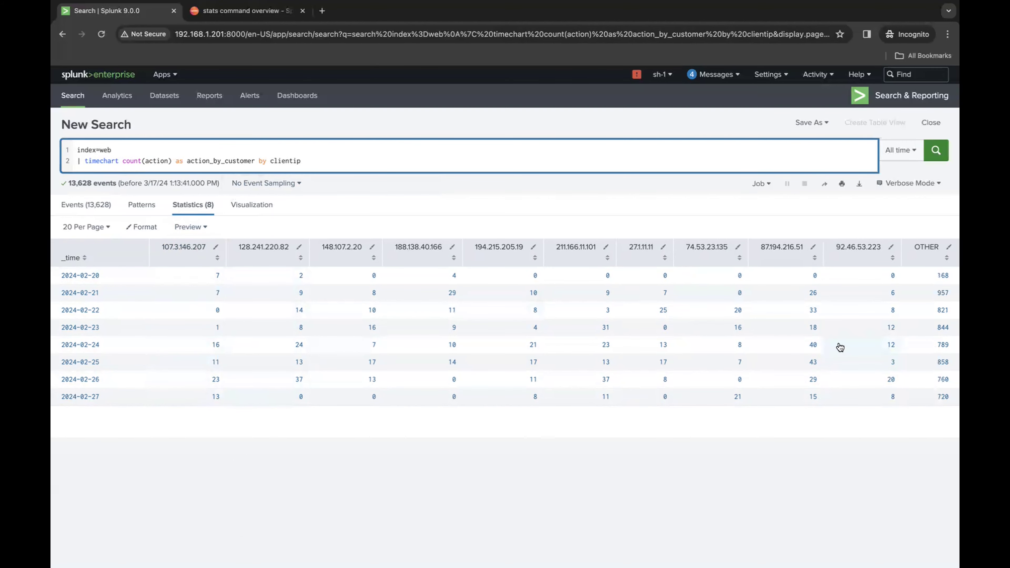
{"action": "left_click", "coordinate": [254, 209]}
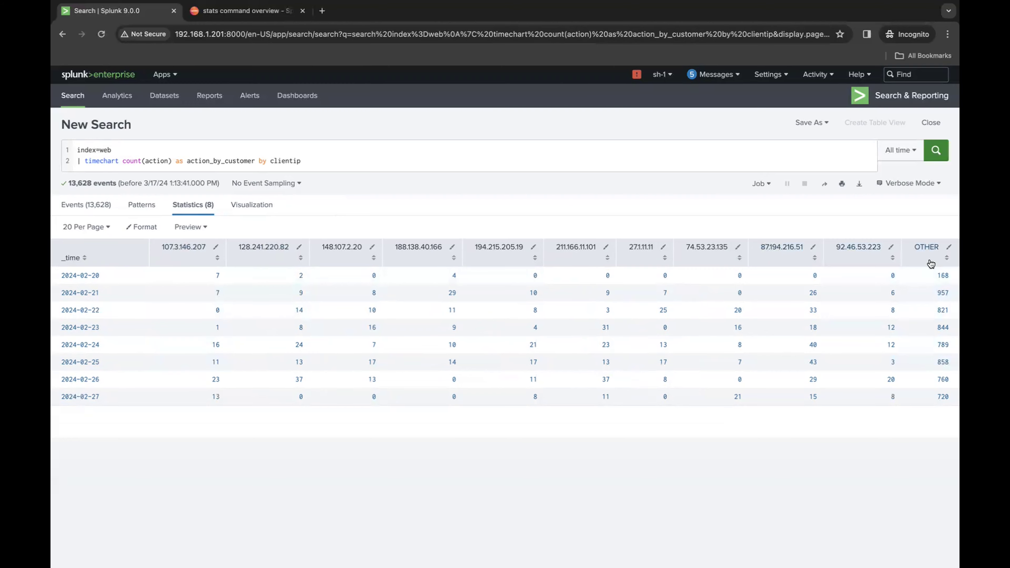
Append useother=f limit=30 to the timechart command and run the search.
{"action": "left_click", "coordinate": [418, 159]}
{"action": "type", "text": "use"}
{"action": "left_click", "coordinate": [396, 185]}
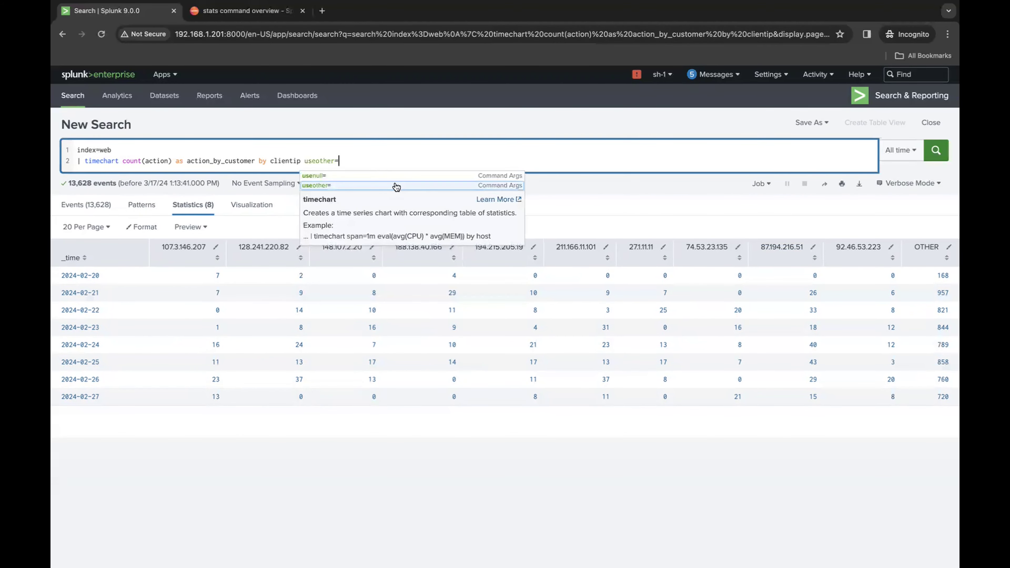
{"action": "type", "text": "f "}
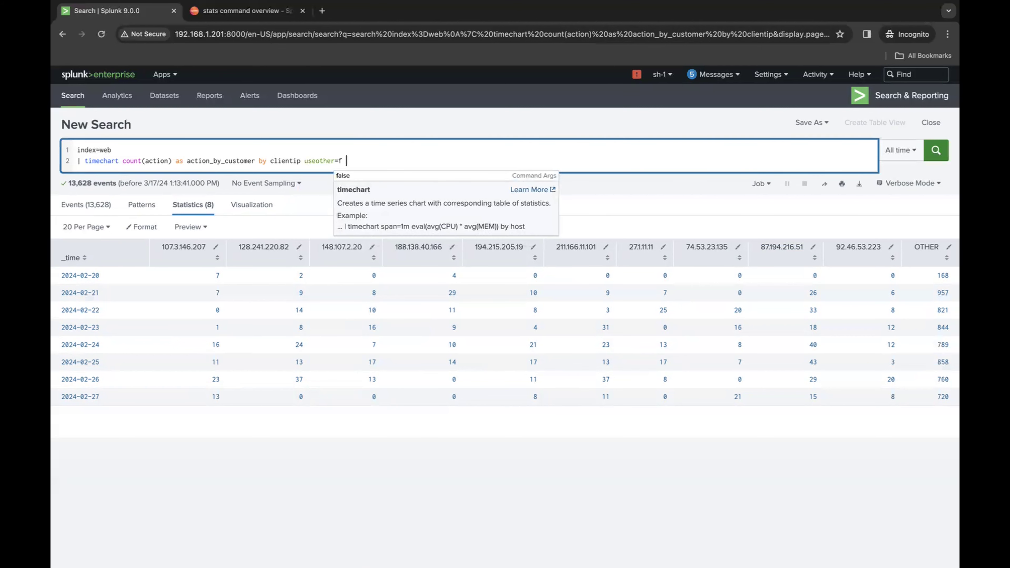
{"action": "type", "text": "limit"}
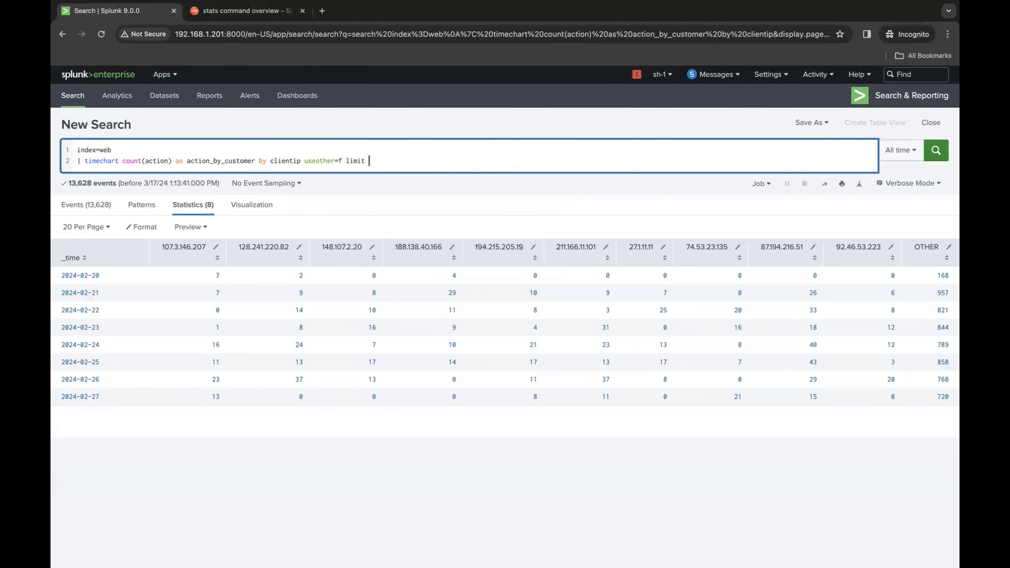
{"action": "key", "text": "BackSpace"}
{"action": "type", "text": "="}
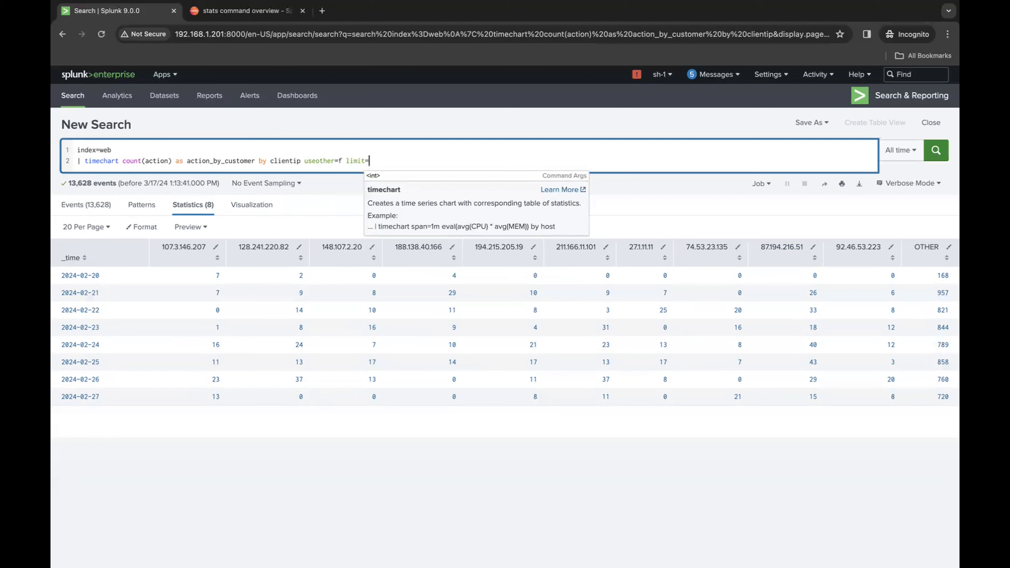
{"action": "type", "text": "30"}
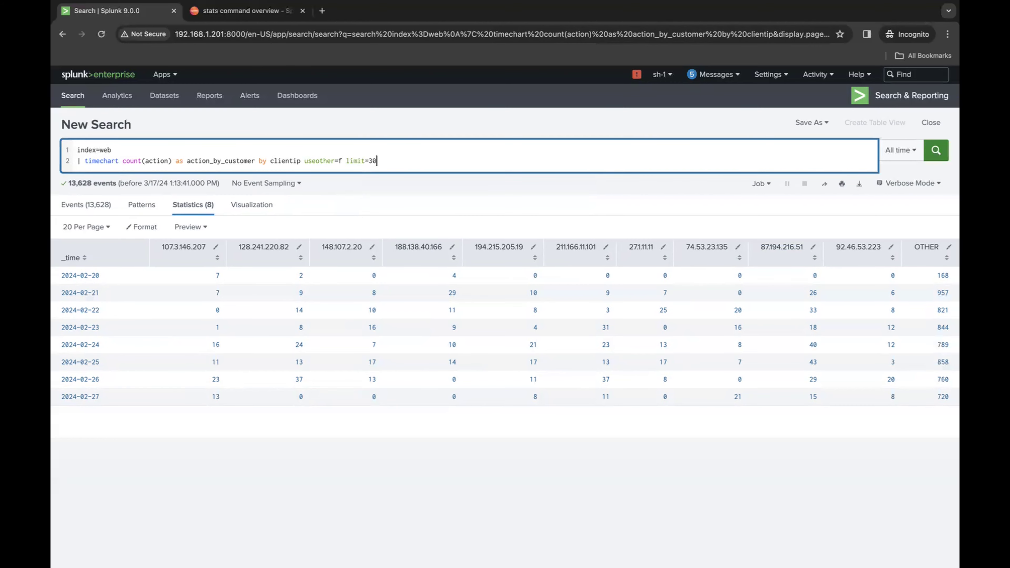
{"action": "key", "text": "Return"}
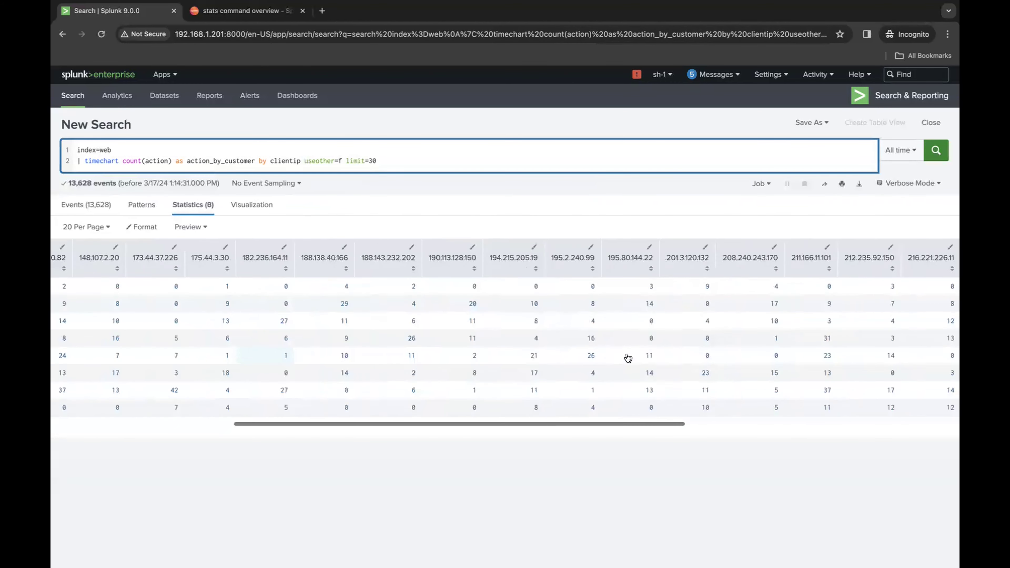
Look through all the clientip columns of the statistics table.
{"action": "left_click", "coordinate": [545, 212]}
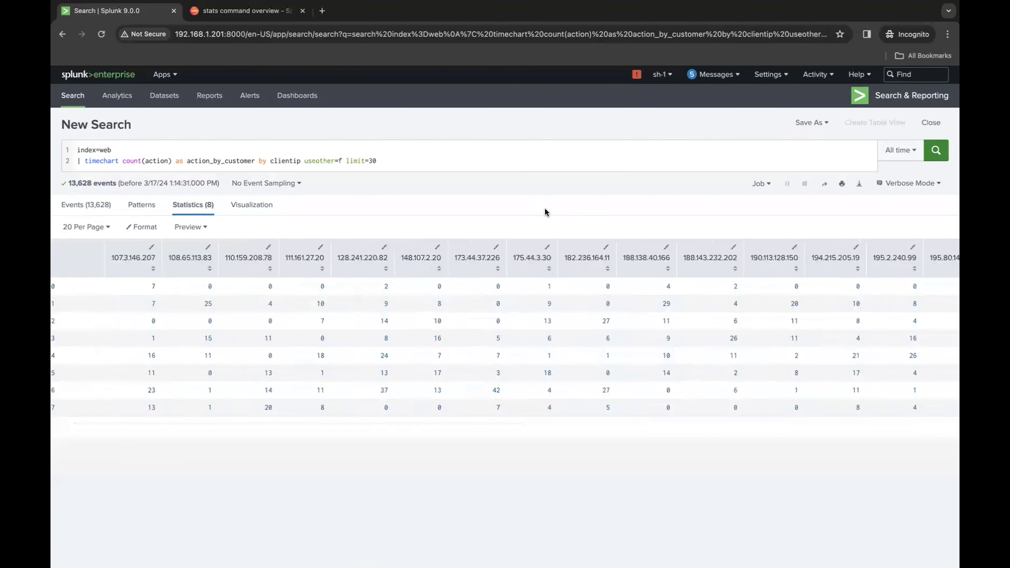
{"action": "scroll", "coordinate": [500, 333], "scroll_direction": "left", "scroll_amount": 1}
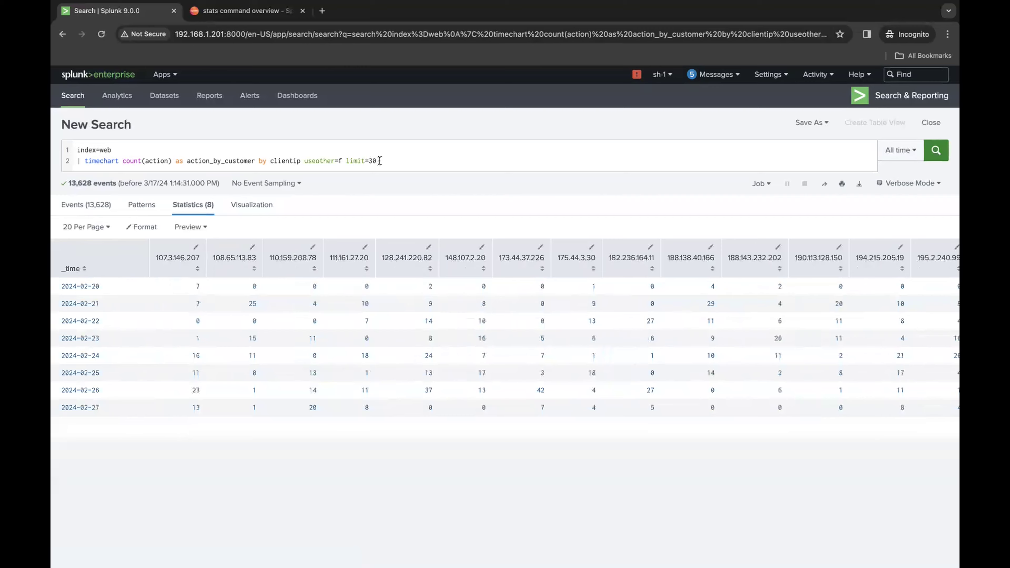
{"action": "scroll", "coordinate": [756, 378], "scroll_direction": "right", "scroll_amount": 10}
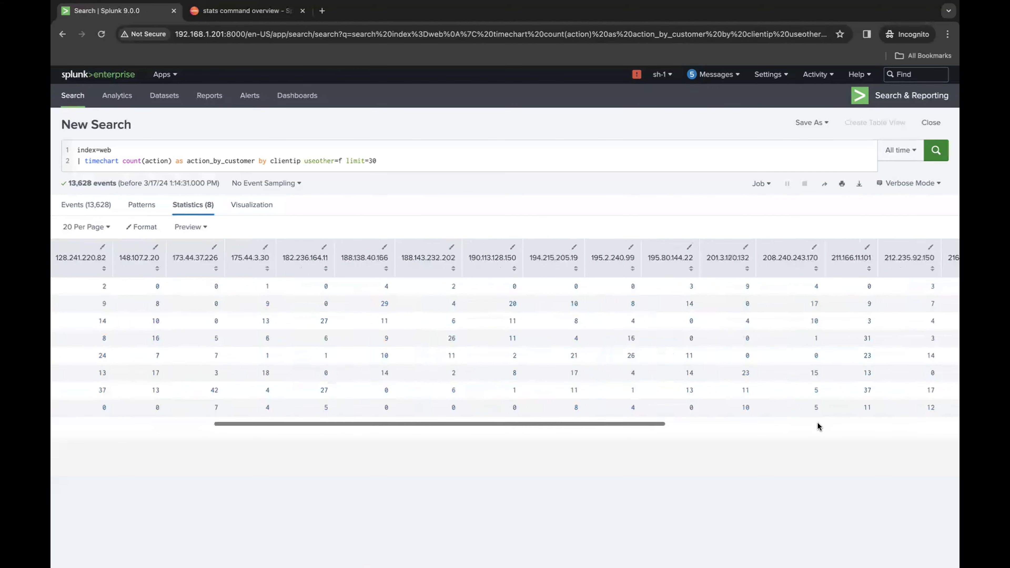
Rerun the search without useother=f limit=30 for comparison, and restore both arguments with another run.
{"action": "left_click_drag", "start_coordinate": [377, 160], "coordinate": [306, 160]}
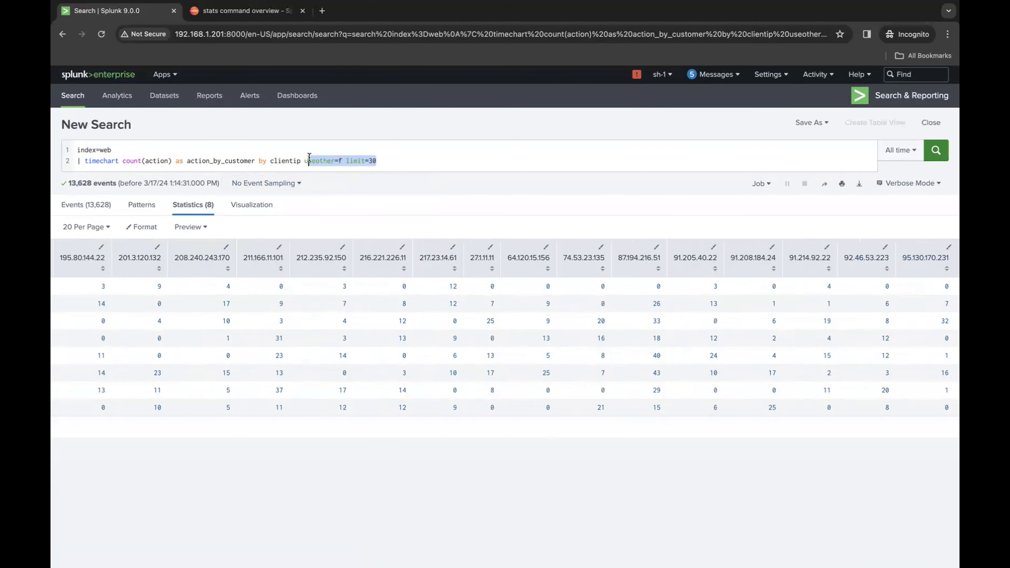
{"action": "key", "text": "BackSpace"}
{"action": "key", "text": "BackSpace"}
{"action": "key", "text": "Return"}
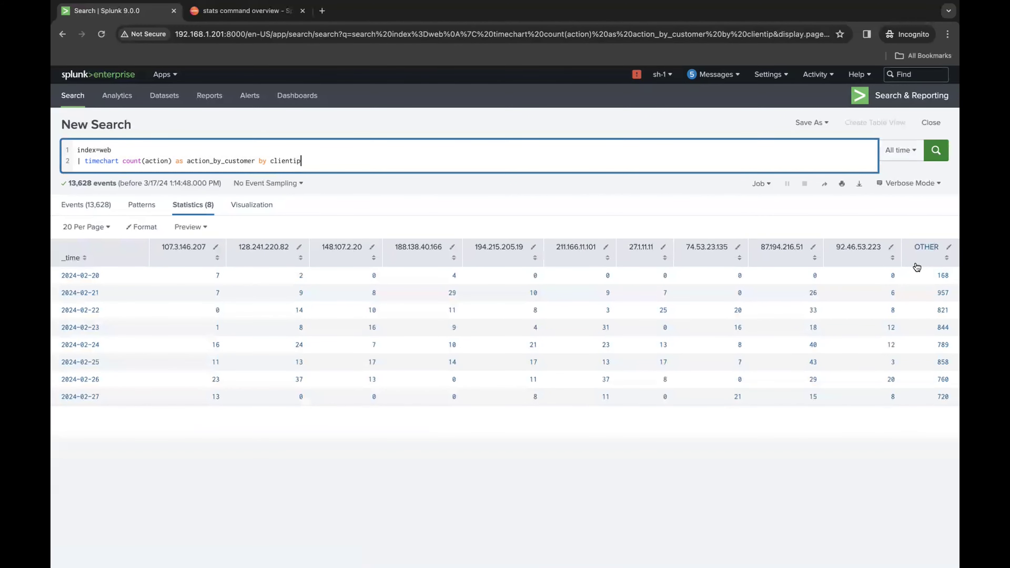
{"action": "type", "text": "useother=f limit=30"}
{"action": "key", "text": "Return"}
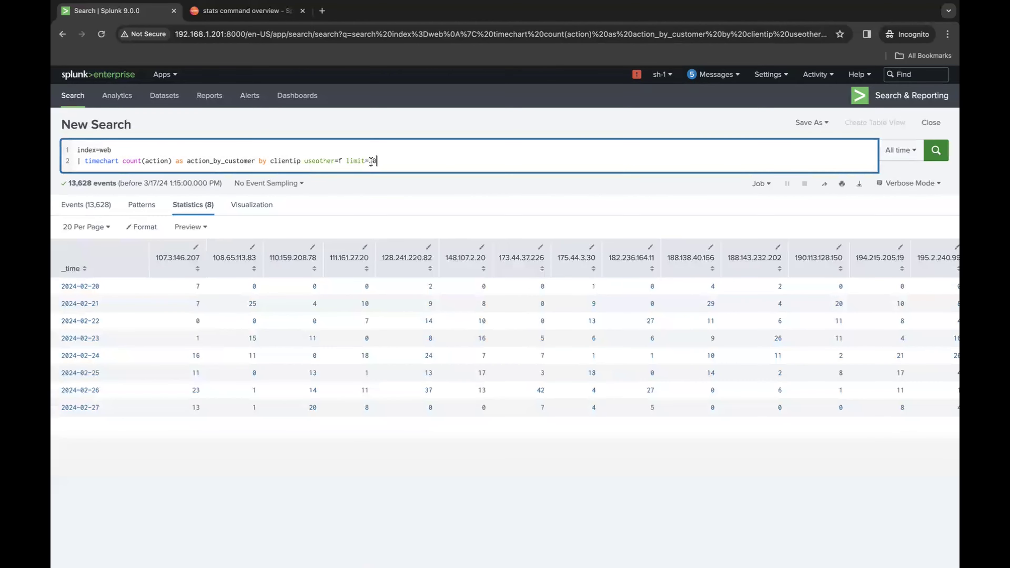
Visualize the timechart results and change the line chart to a column chart.
{"action": "left_click_drag", "start_coordinate": [368, 163], "coordinate": [345, 161]}
{"action": "left_click", "coordinate": [252, 205]}
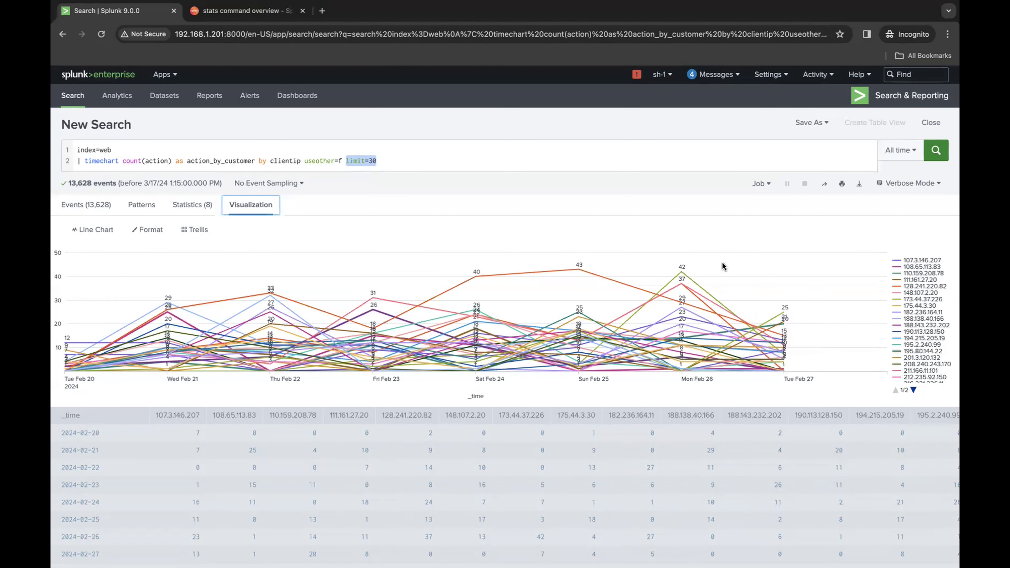
{"action": "mouse_move", "coordinate": [162, 312]}
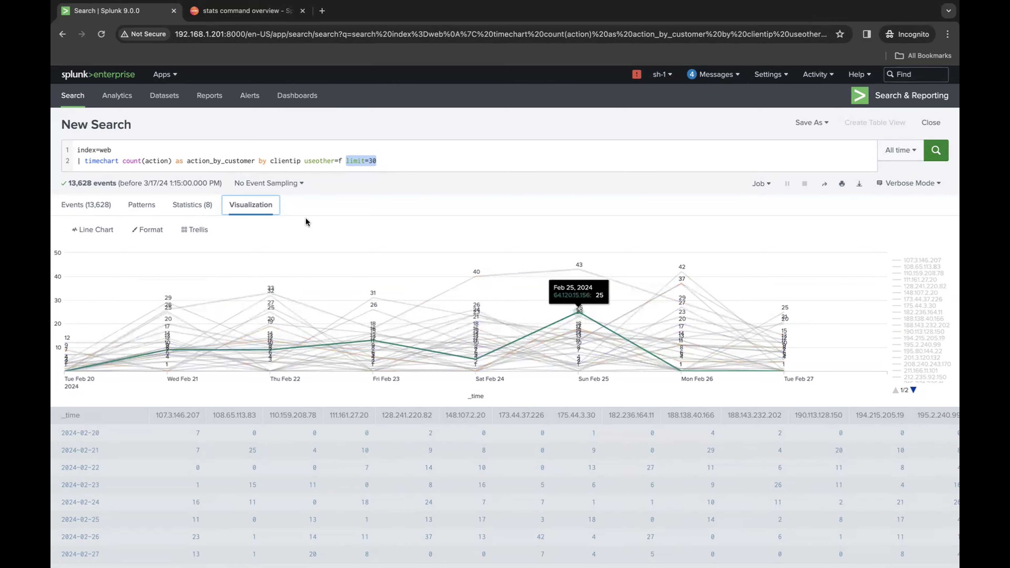
{"action": "left_click", "coordinate": [102, 230]}
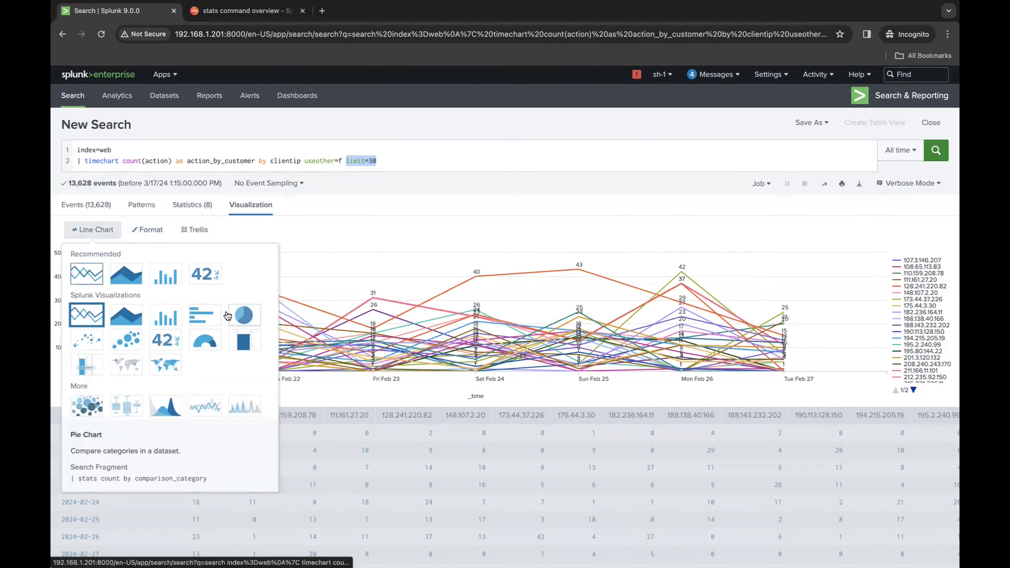
{"action": "left_click", "coordinate": [180, 314]}
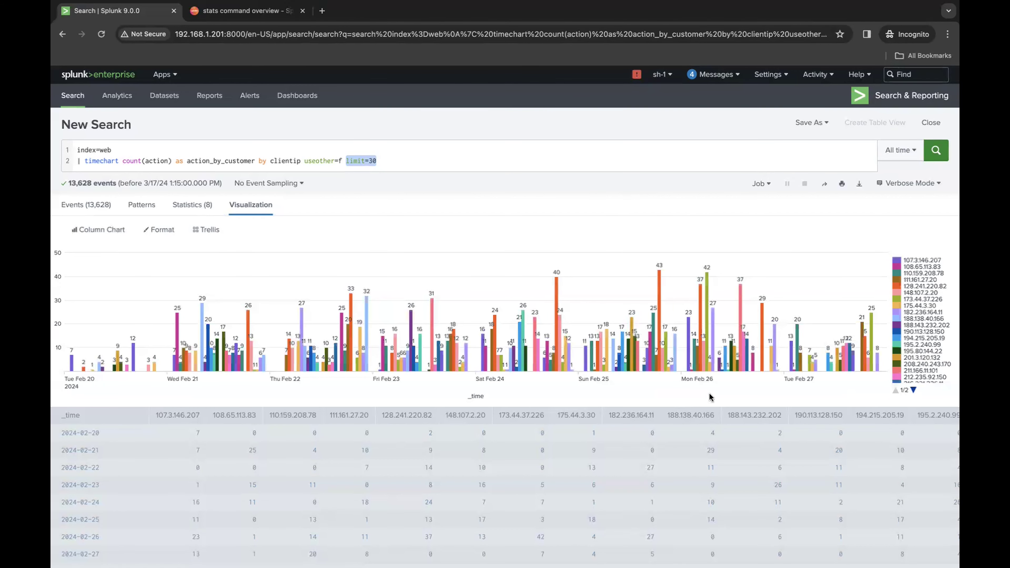
Compare the column chart with the statistics table, and review the useother and count(action) as action_by_customer parts of the search.
{"action": "left_click", "coordinate": [915, 391]}
{"action": "left_click", "coordinate": [187, 207]}
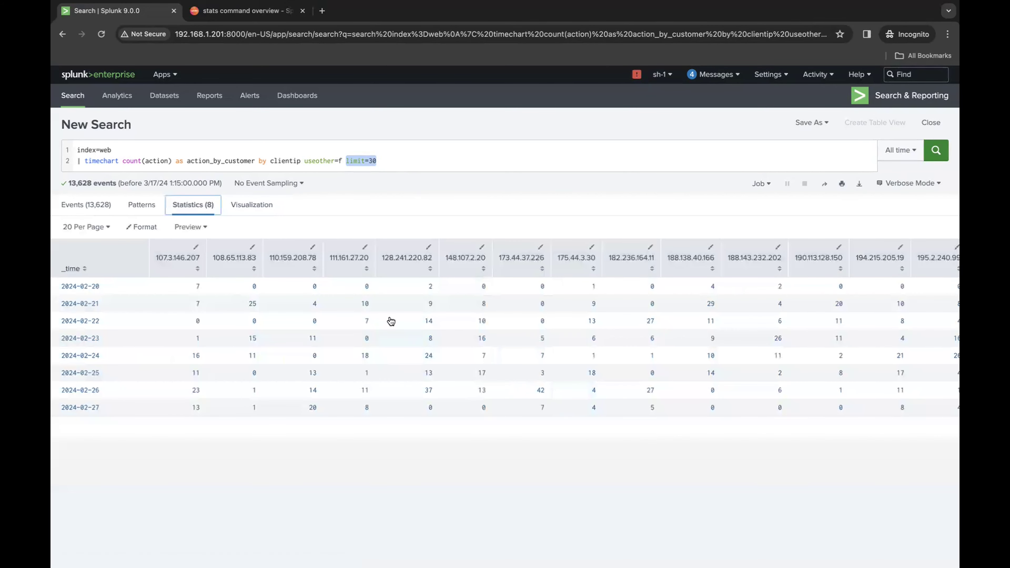
{"action": "left_click", "coordinate": [256, 205]}
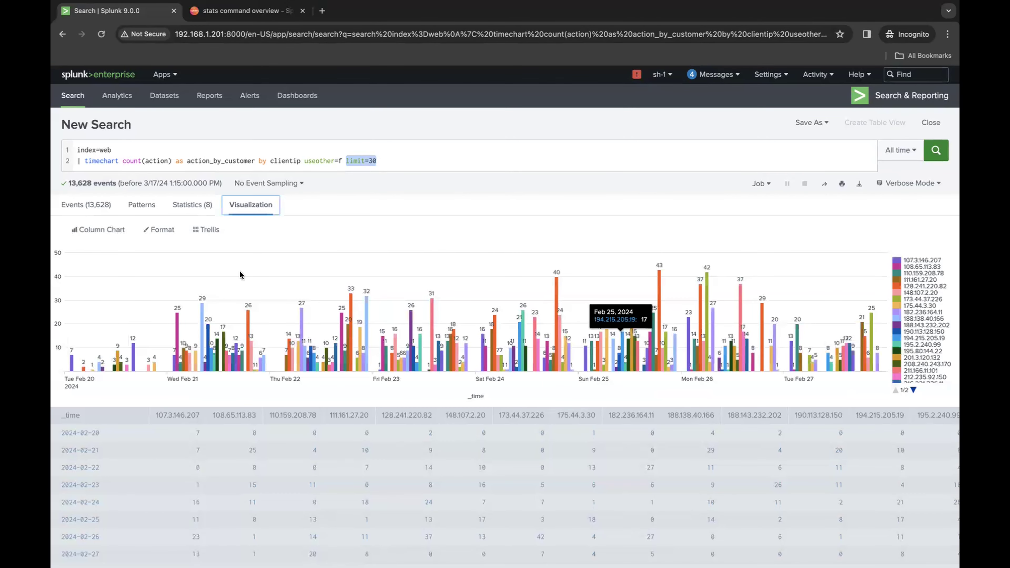
{"action": "left_click_drag", "start_coordinate": [304, 162], "coordinate": [348, 164]}
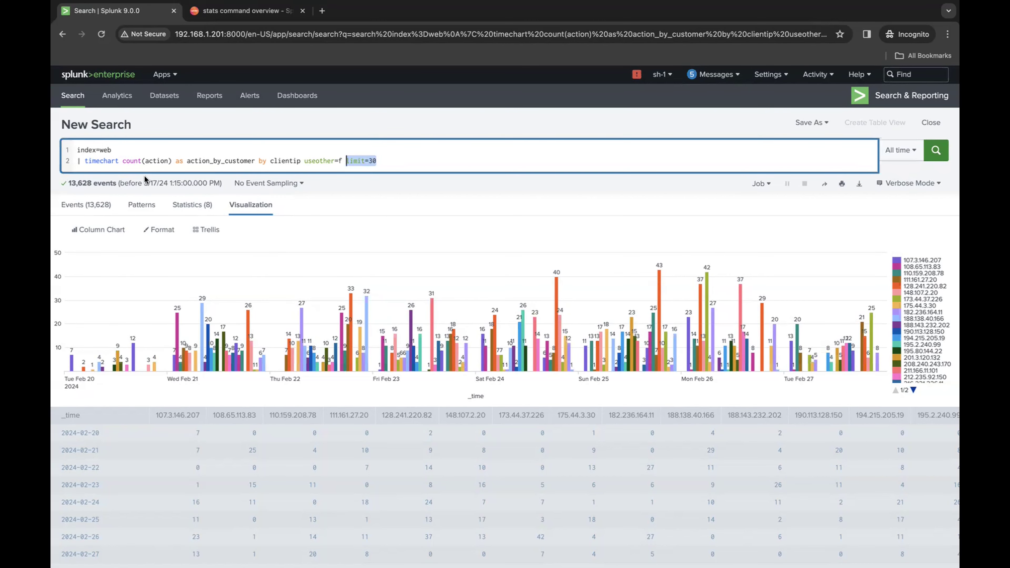
{"action": "left_click_drag", "start_coordinate": [122, 160], "coordinate": [255, 160]}
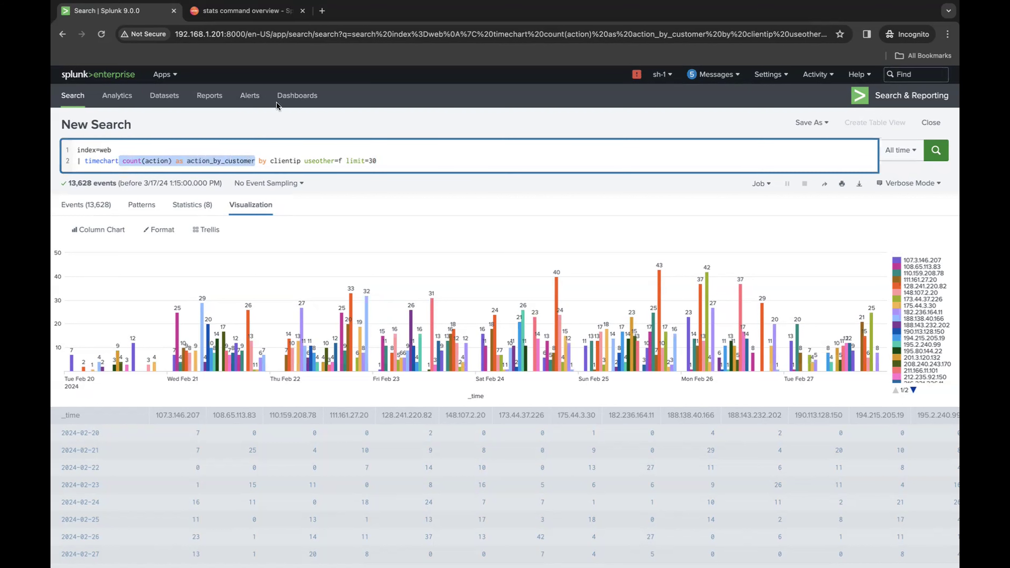
Search the web for "timechart command in splunk" in a new browser tab and open the Splunk timechart command examples page.
{"action": "left_click", "coordinate": [322, 11]}
{"action": "type", "text": "ti"}
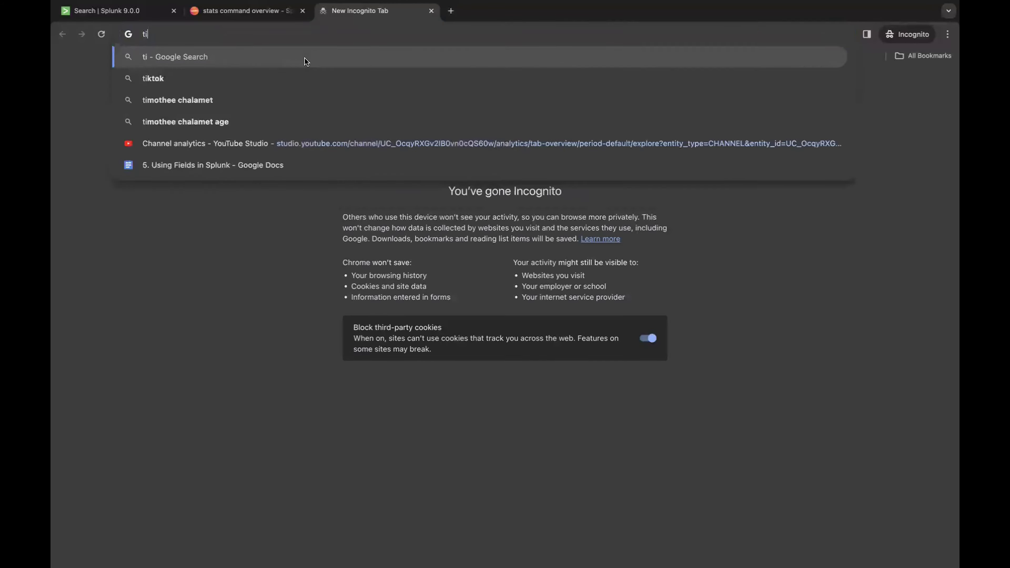
{"action": "type", "text": "mechart command in spl"}
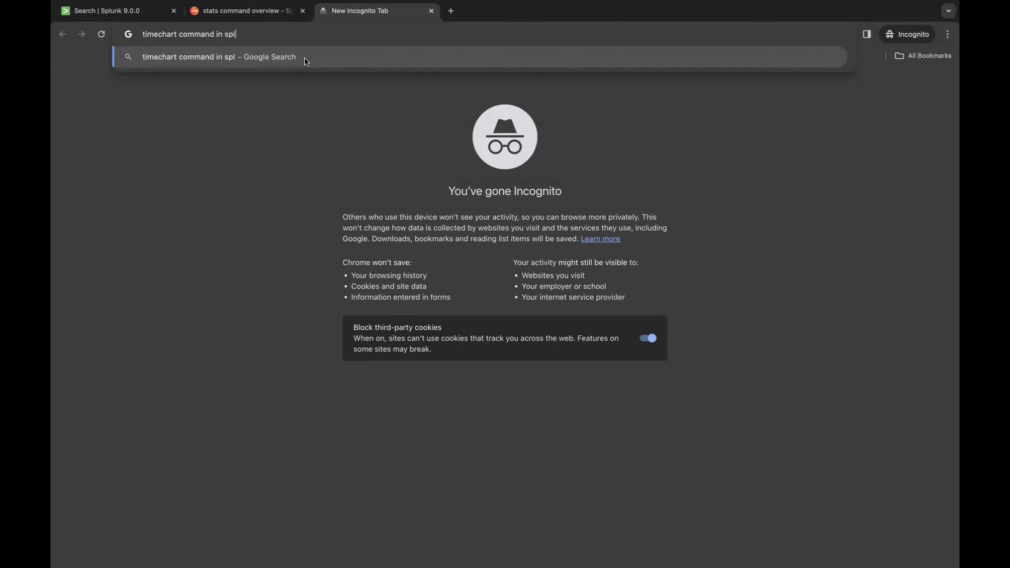
{"action": "type", "text": "unk"}
{"action": "key", "text": "Return"}
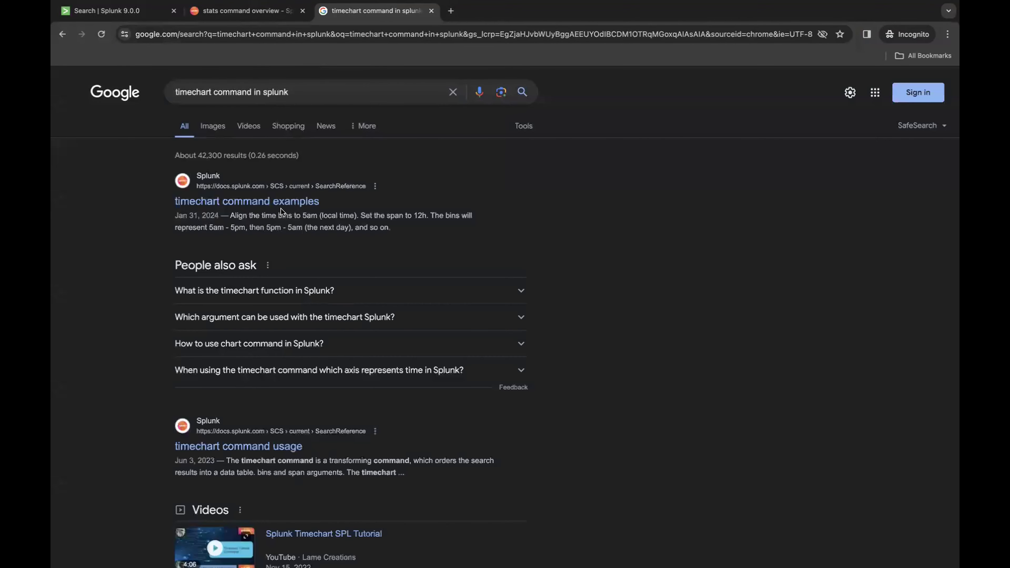
{"action": "left_click", "coordinate": [281, 203]}
Return to the Splunk search, add span=1d before the by clientip clause of the timechart command, and run it.
{"action": "left_click", "coordinate": [115, 11]}
{"action": "left_click", "coordinate": [259, 160]}
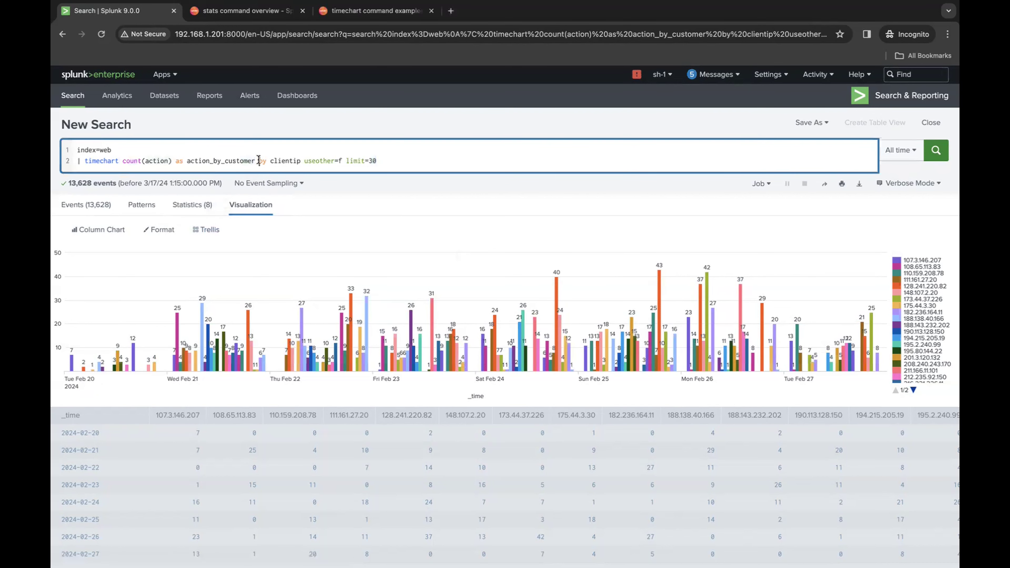
{"action": "type", "text": "son=1d"}
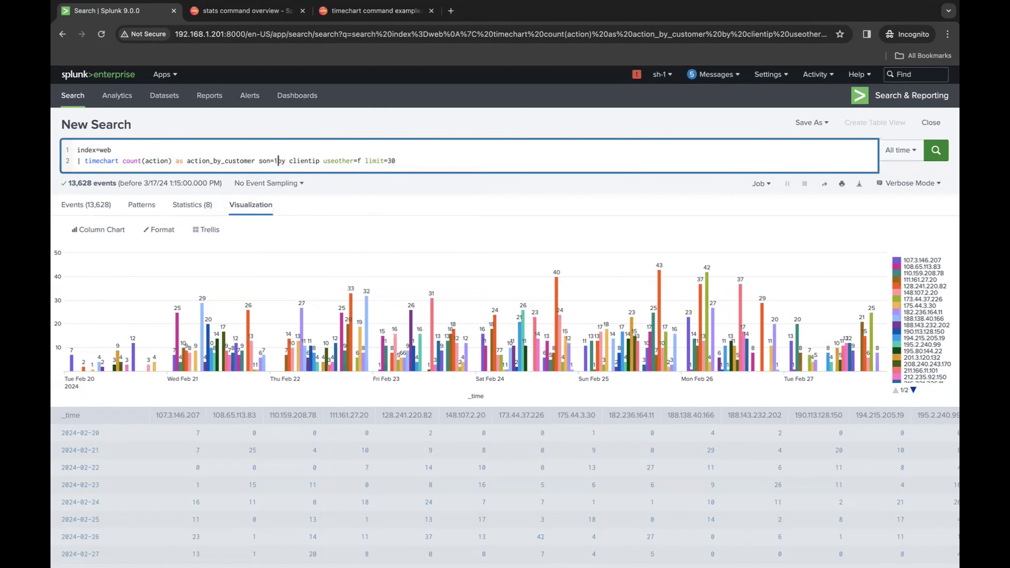
{"action": "key", "text": "BackSpace"}
{"action": "key", "text": "BackSpace"}
{"action": "key", "text": "BackSpace"}
{"action": "key", "text": "BackSpace"}
{"action": "key", "text": "BackSpace"}
{"action": "type", "text": "pan"}
{"action": "type", "text": "=1d"}
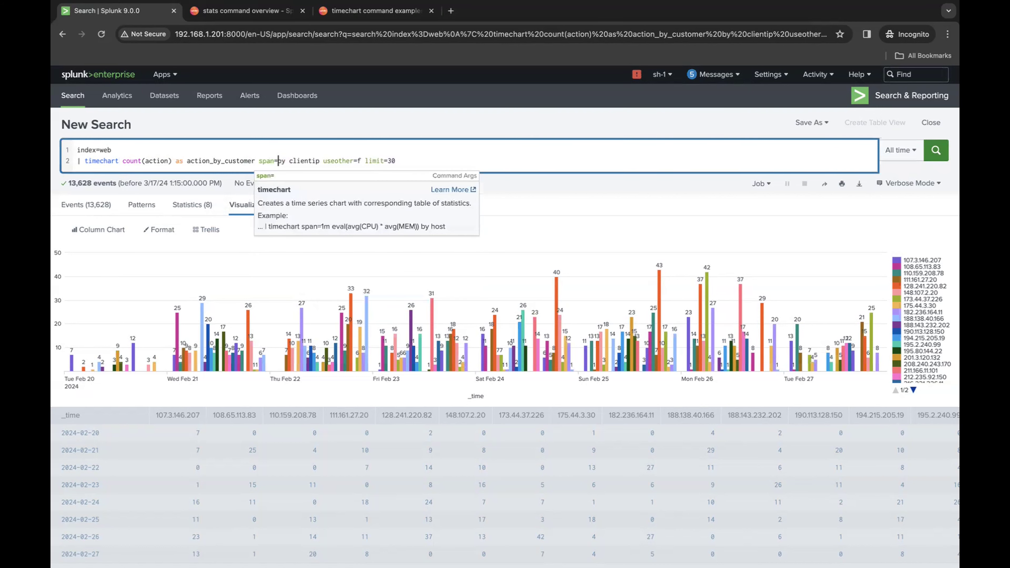
{"action": "key", "text": "Return"}
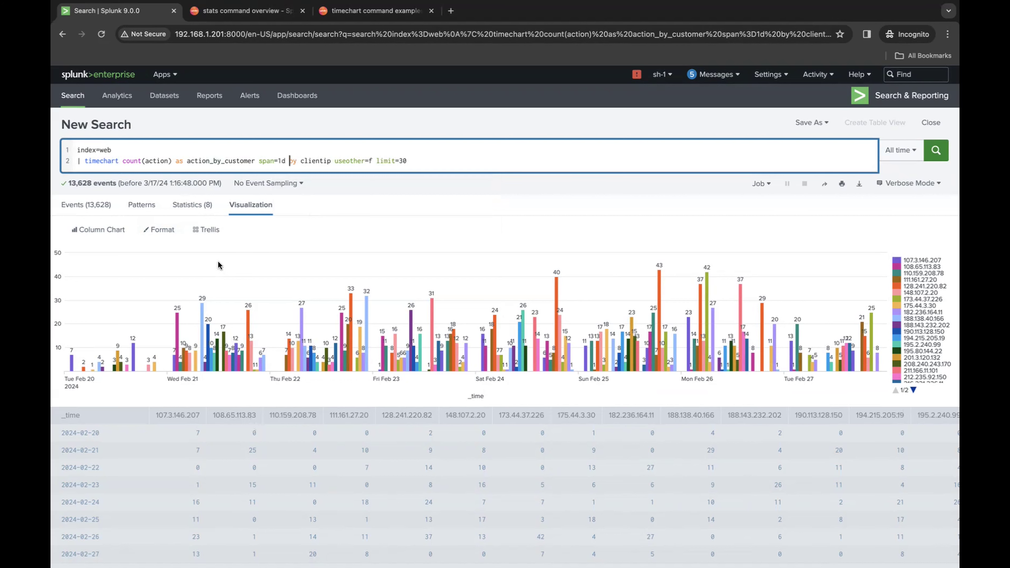
Change the timechart span to 5 without a time unit, rerun the search, and display the results as a chart.
{"action": "key", "text": "BackSpace"}
{"action": "key", "text": "BackSpace"}
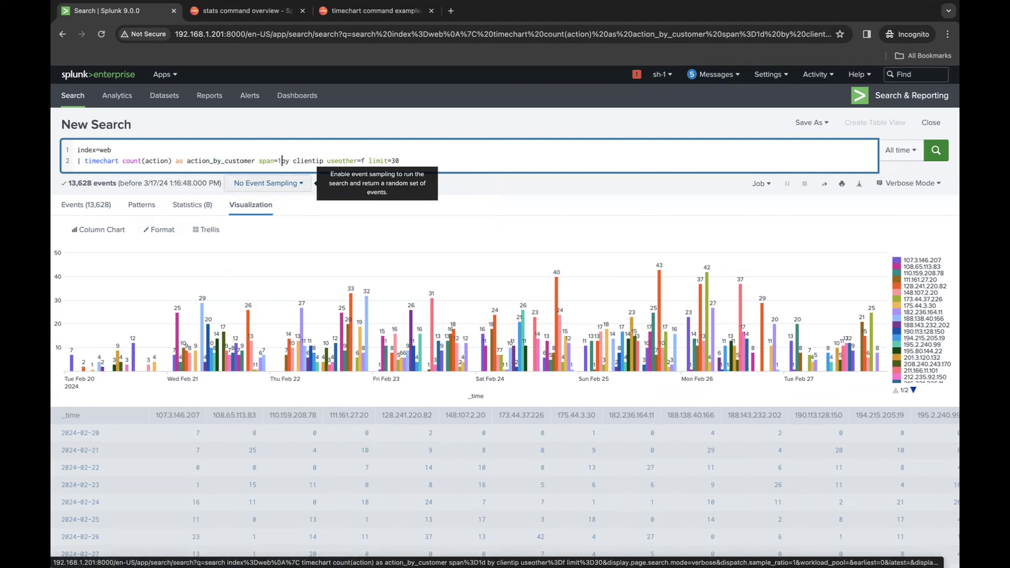
{"action": "key", "text": "BackSpace"}
{"action": "type", "text": "5"}
{"action": "key", "text": "Return"}
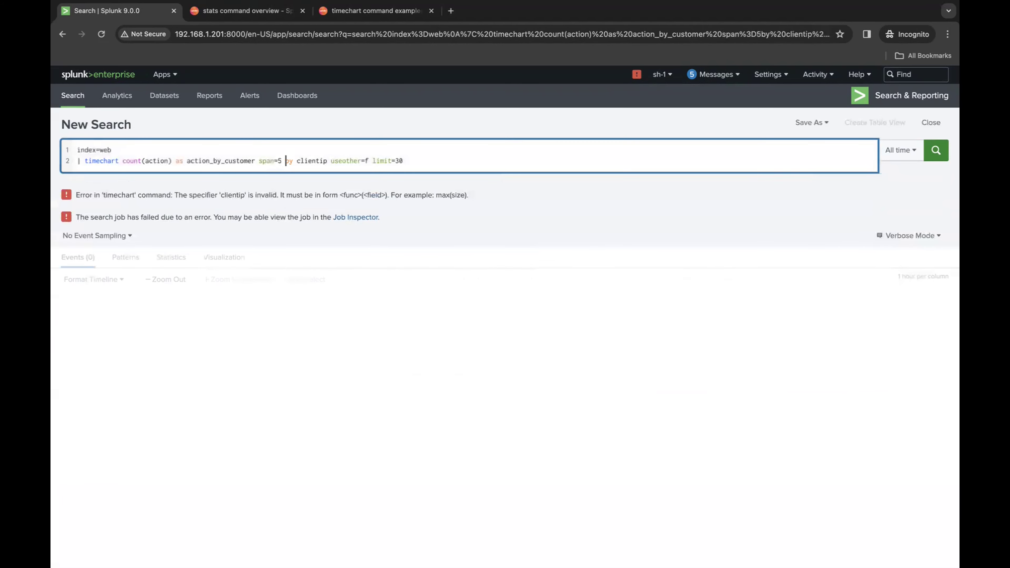
{"action": "key", "text": "Return"}
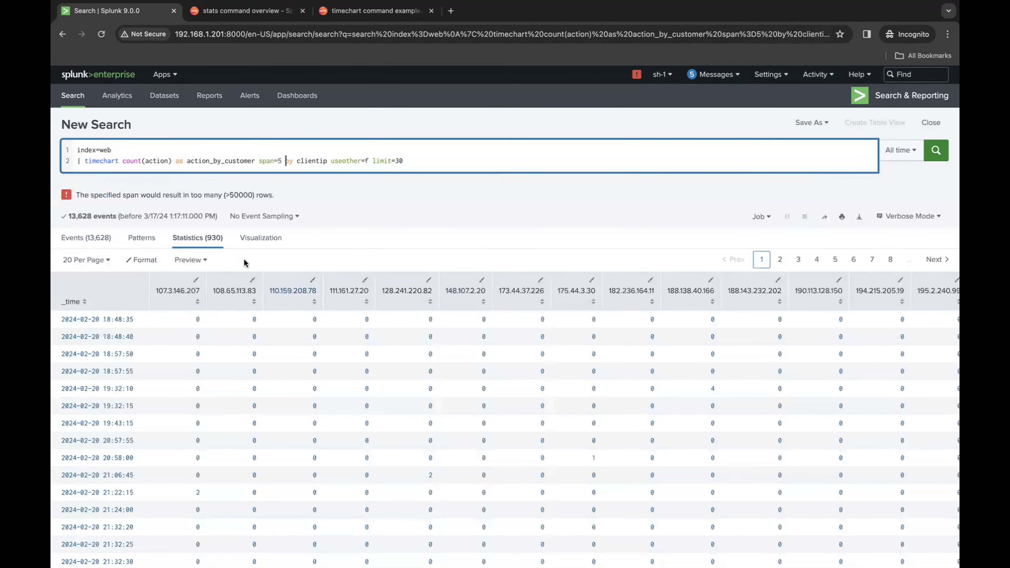
{"action": "left_click", "coordinate": [245, 238]}
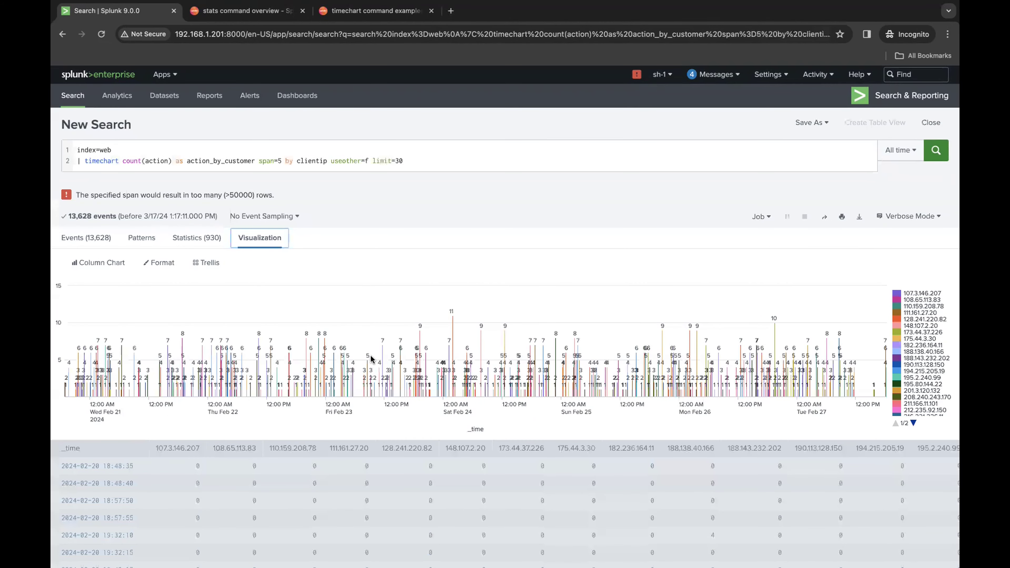
Add the day unit to make the timechart argument span=5d, and rerun the search.
{"action": "left_click", "coordinate": [283, 155]}
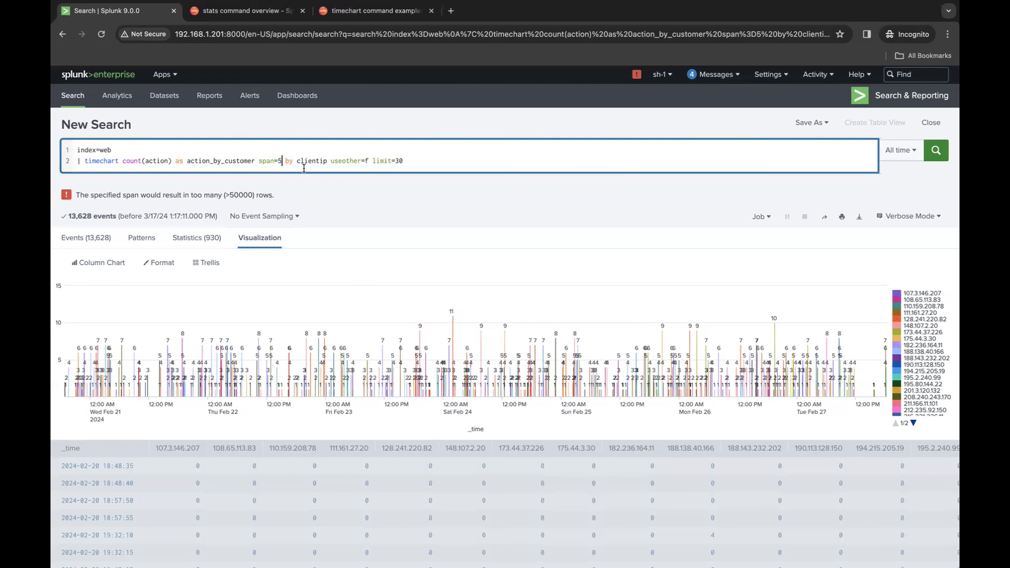
{"action": "type", "text": "d"}
{"action": "key", "text": "Return"}
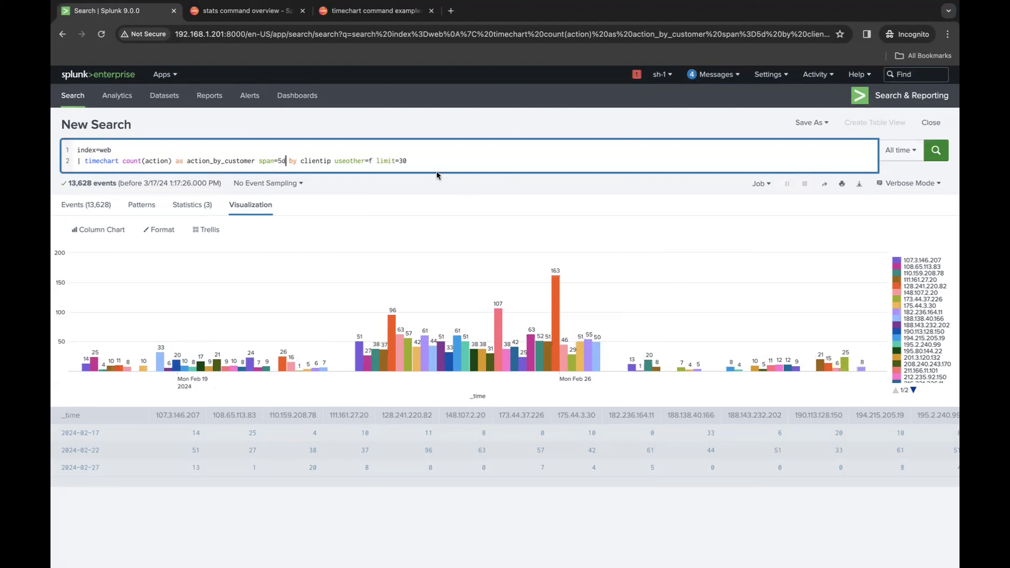
Review the span usage in the timechart command examples of the Splunk documentation, and return to the search.
{"action": "left_click", "coordinate": [378, 12]}
{"action": "scroll", "coordinate": [360, 374], "scroll_direction": "down", "scroll_amount": 4}
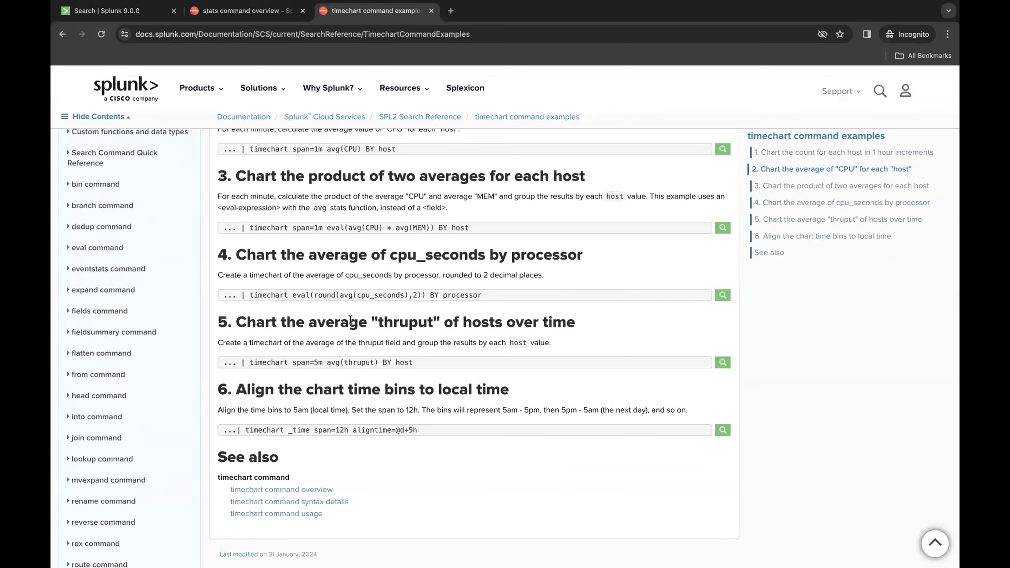
{"action": "scroll", "coordinate": [351, 320], "scroll_direction": "up", "scroll_amount": 10}
{"action": "scroll", "coordinate": [351, 320], "scroll_direction": "down", "scroll_amount": 3}
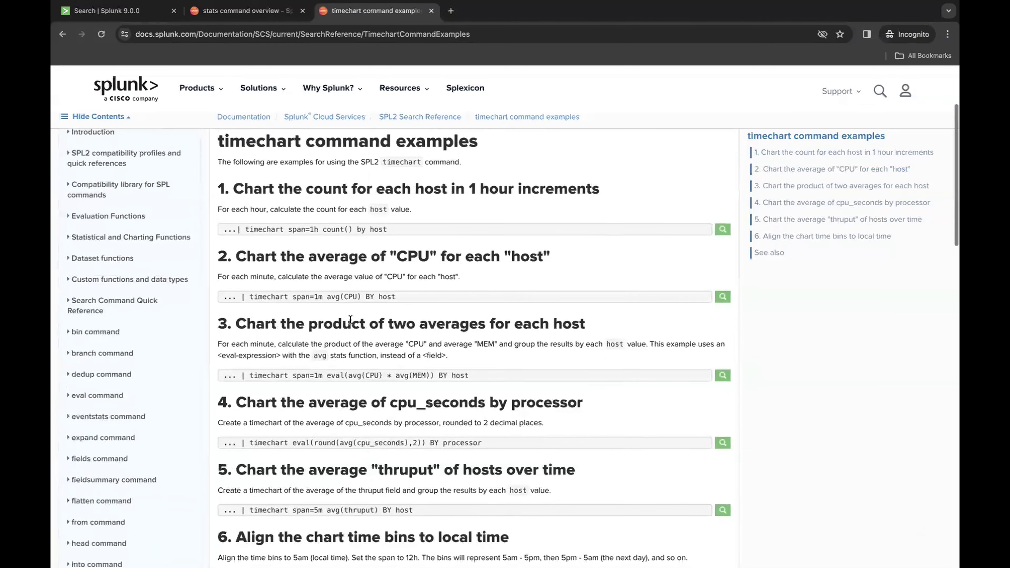
{"action": "scroll", "coordinate": [350, 320], "scroll_direction": "down", "scroll_amount": 2}
{"action": "left_click", "coordinate": [116, 10]}
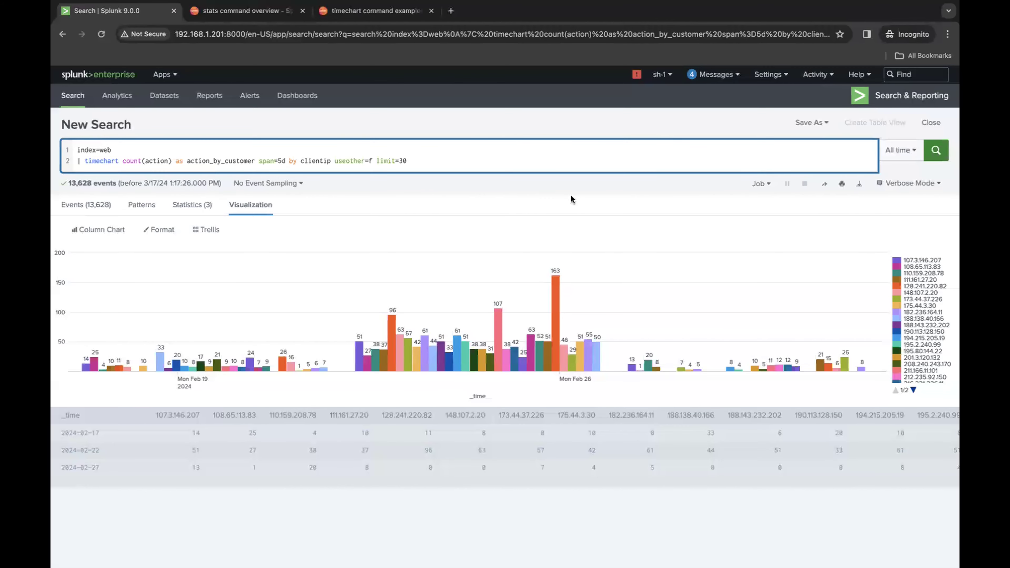